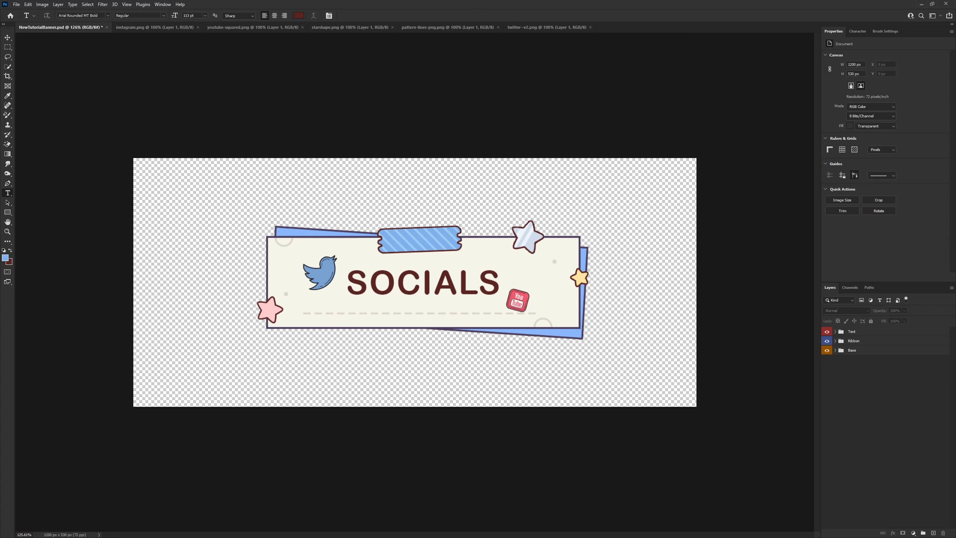
Switch to the browser and open the Logos category of the Color Hand Drawn icons in a separate tab.
key(alt+Tab)
scroll(289, 147, up, 4)
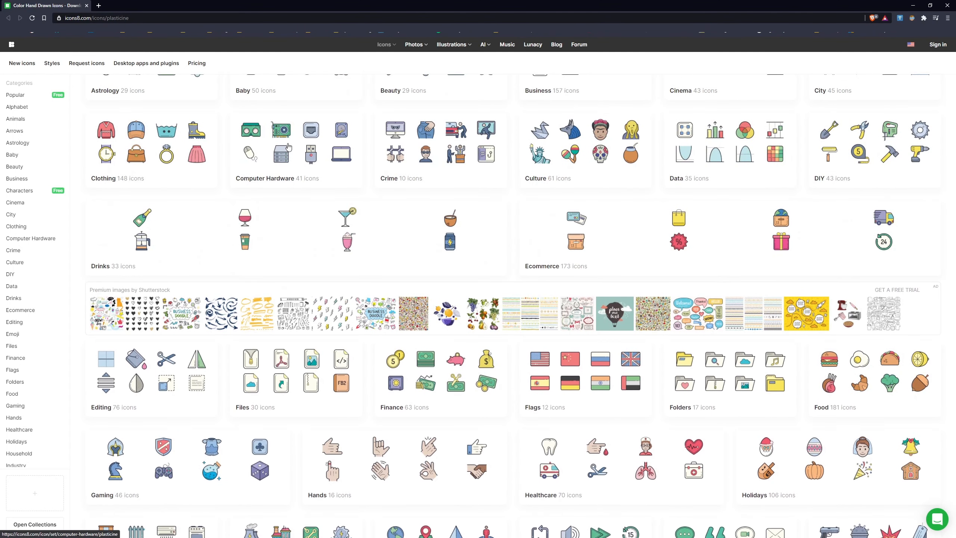
scroll(288, 146, up, 6)
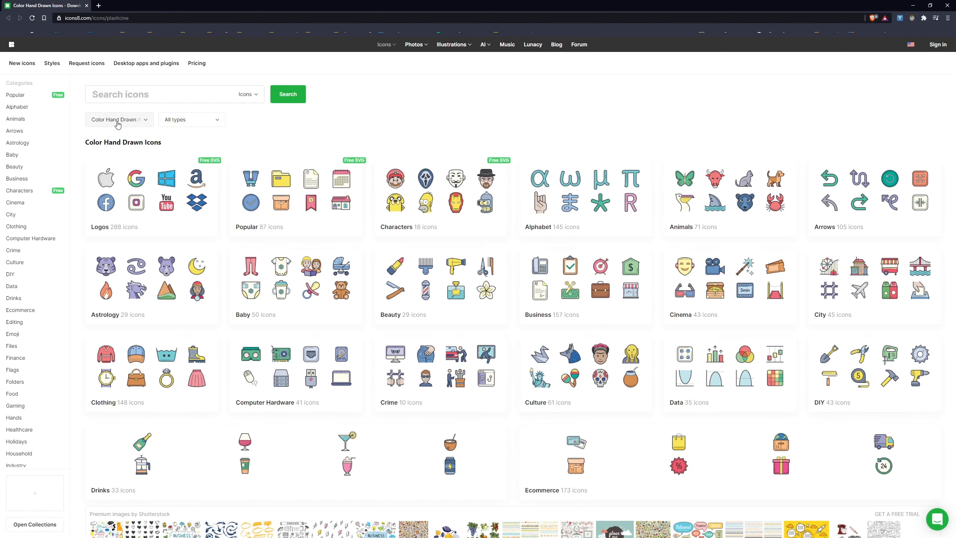
middle_click(152, 190)
click(132, 4)
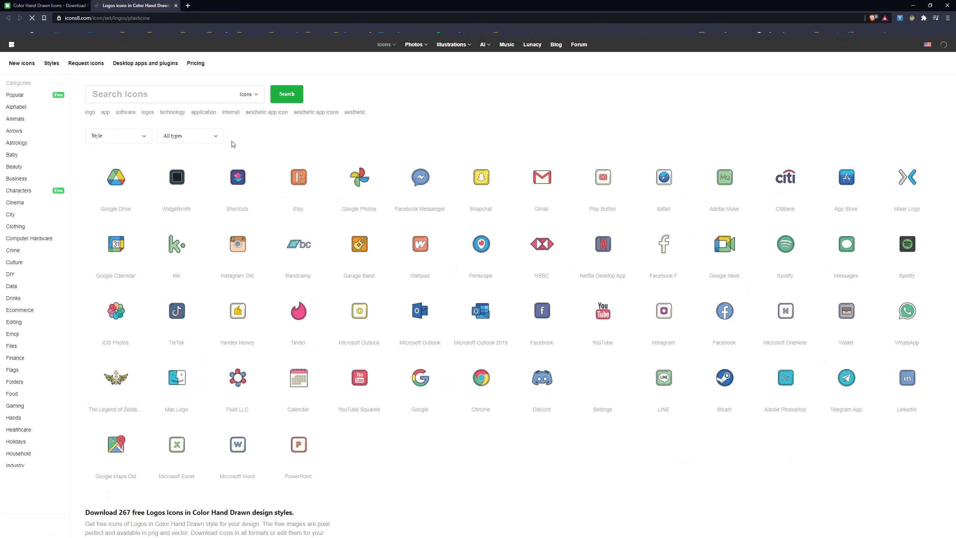
Select the Facebook Messenger icon, try to download it, and dismiss the registration form.
click(425, 185)
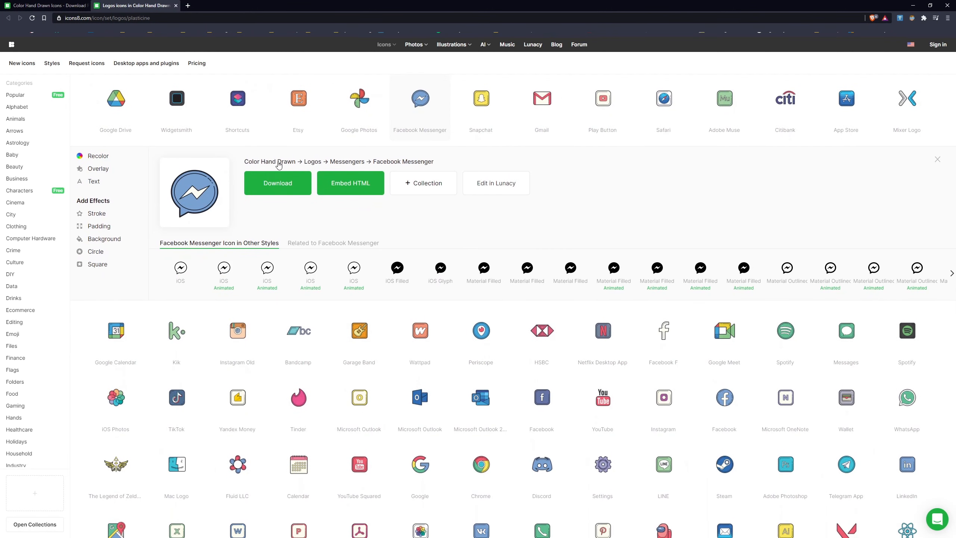
click(274, 183)
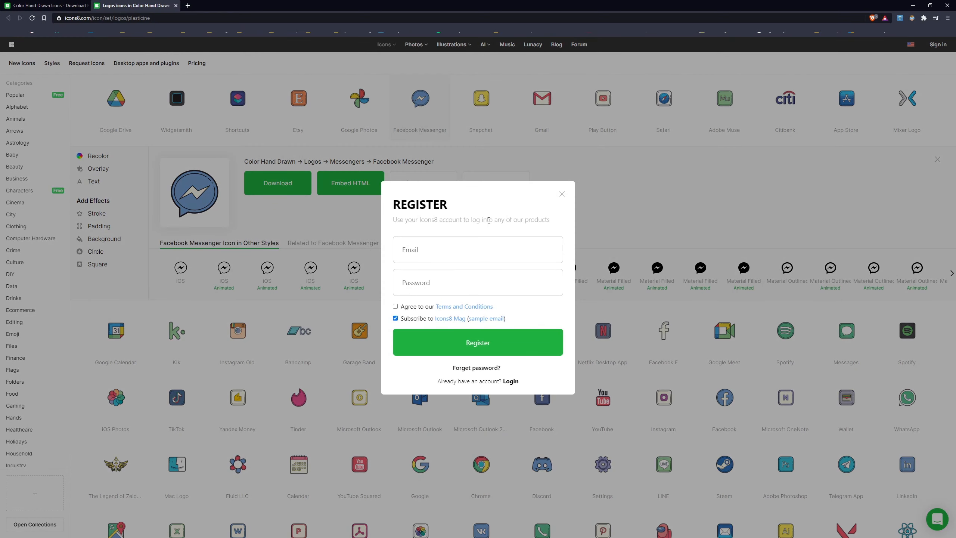
click(562, 194)
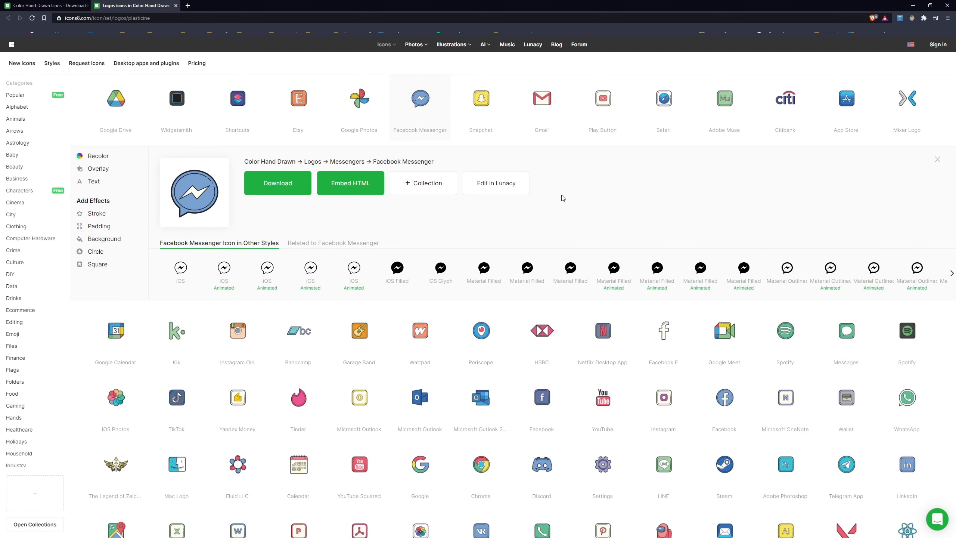
Inspect the Facebook Messenger icon preview and expand its nested page elements down to the image source link.
right_click(198, 187)
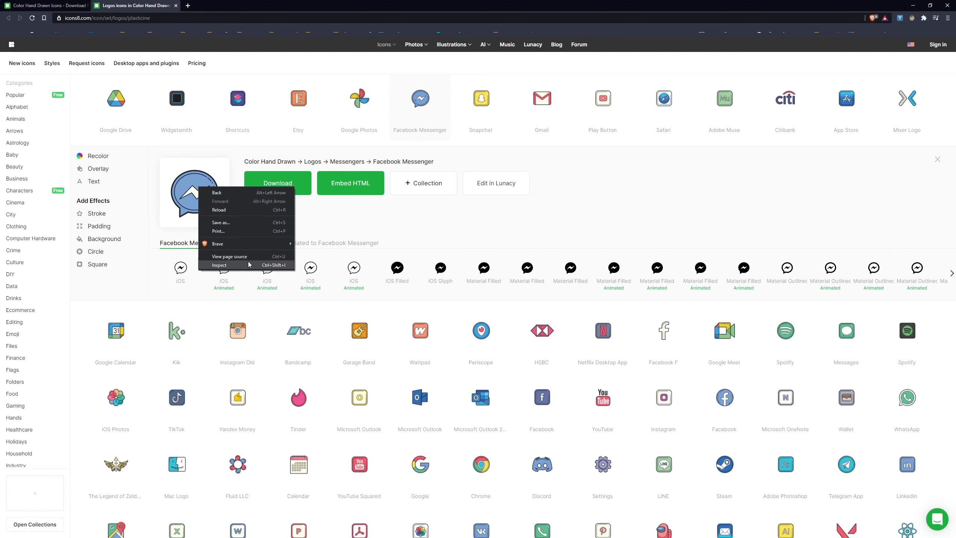
click(249, 265)
click(828, 188)
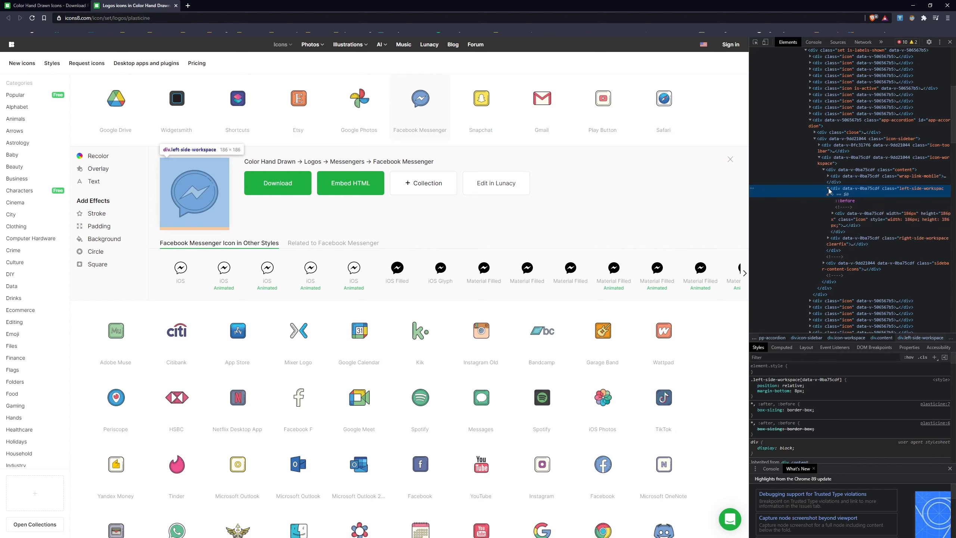
click(832, 214)
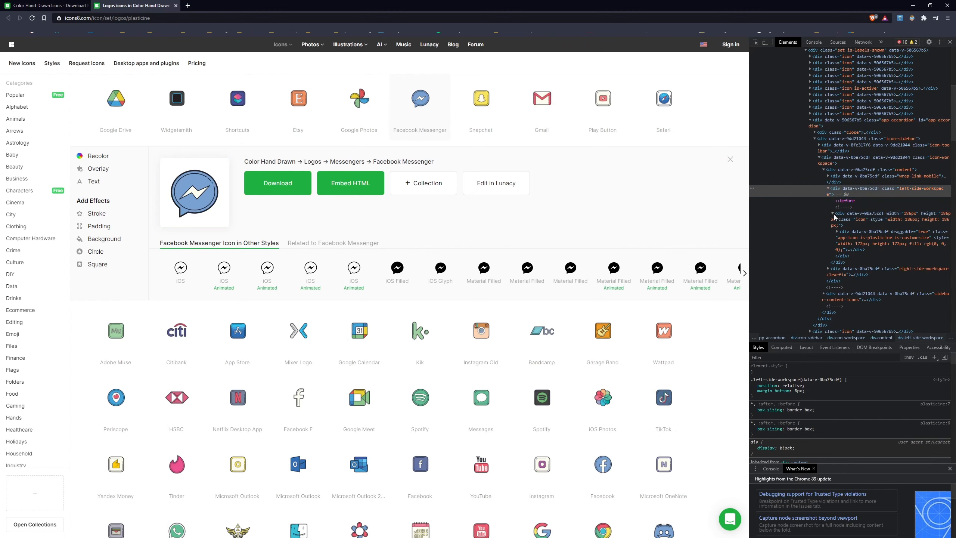
click(837, 232)
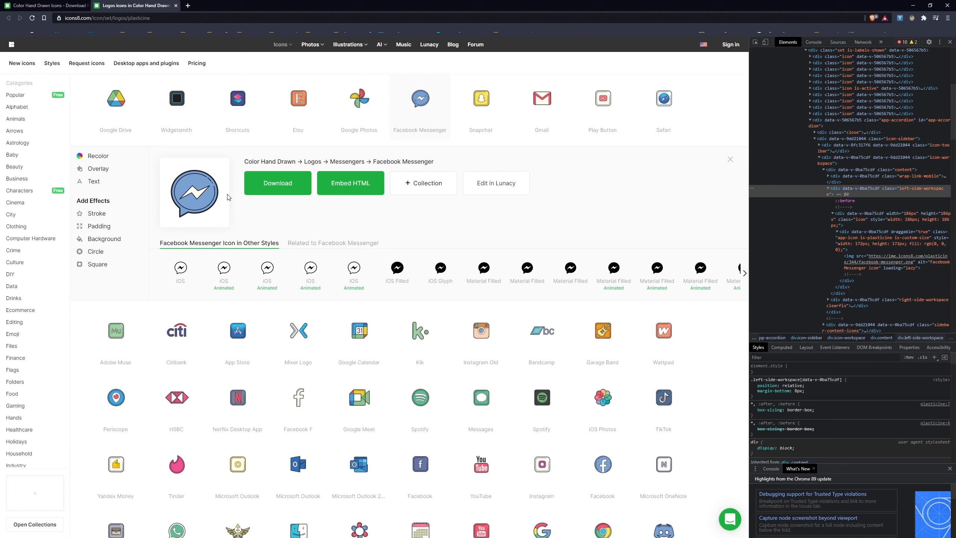
click(889, 260)
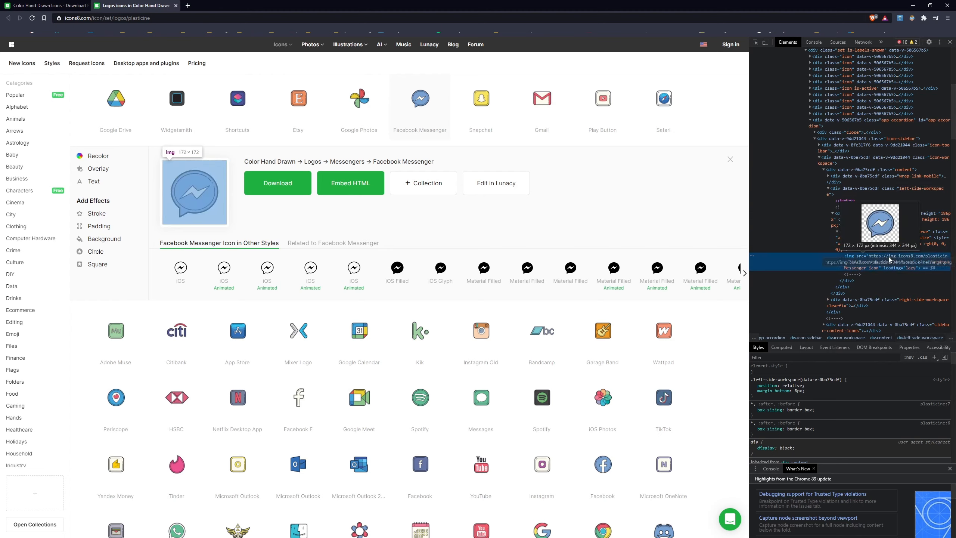
click(183, 17)
text(https://img.icons8.com/plasticine/344/facebook-messenger.png)
key(Return)
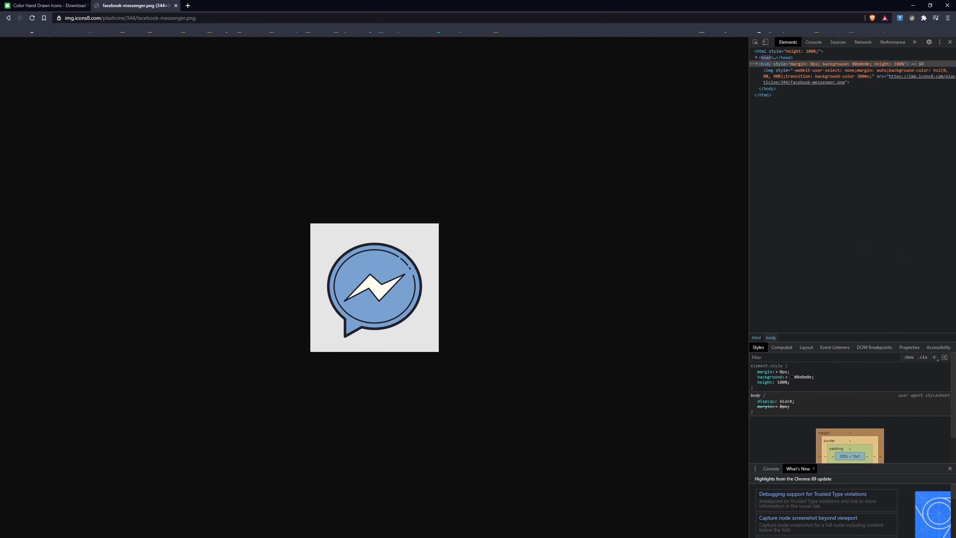
right_click(400, 249)
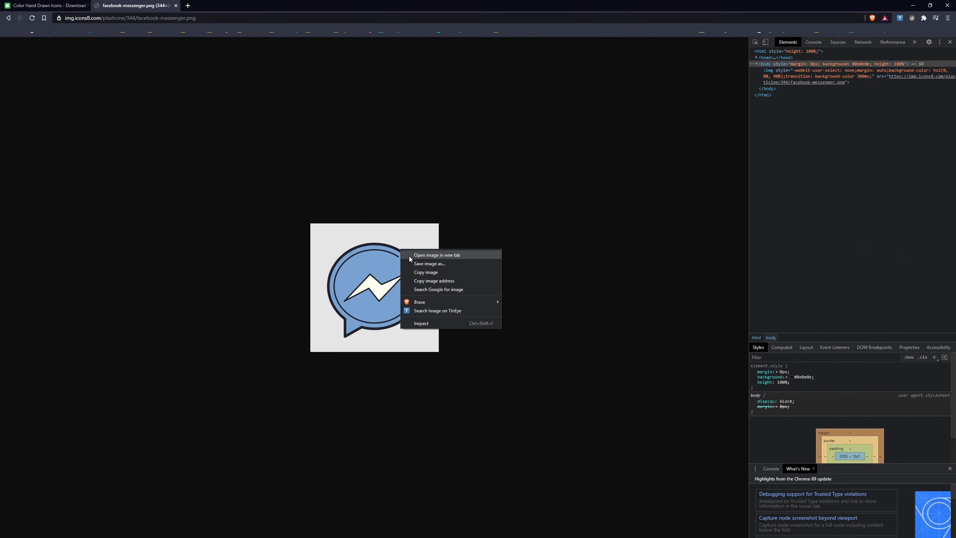
click(480, 3)
click(949, 41)
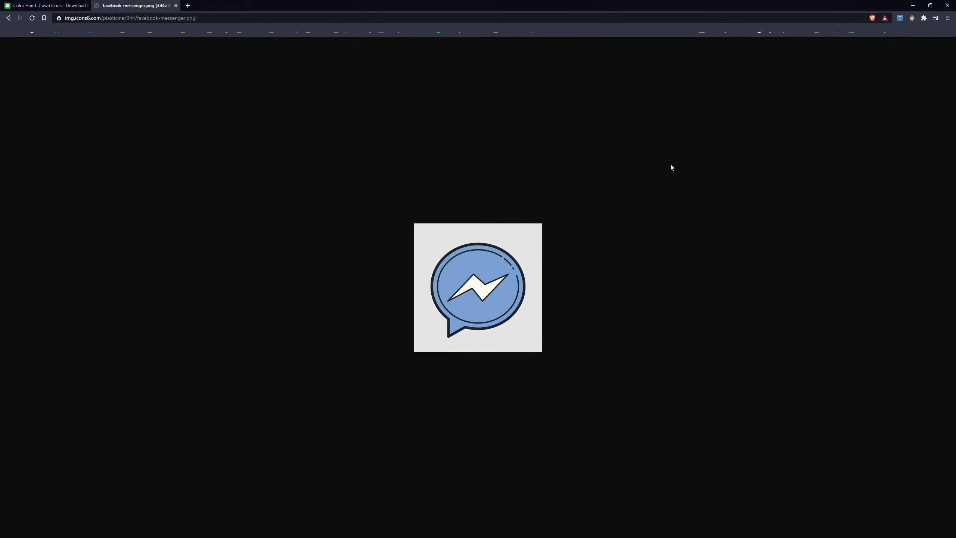
Return to Photoshop and create a new document 1200 pixels wide and 530 pixels high.
click(27, 3)
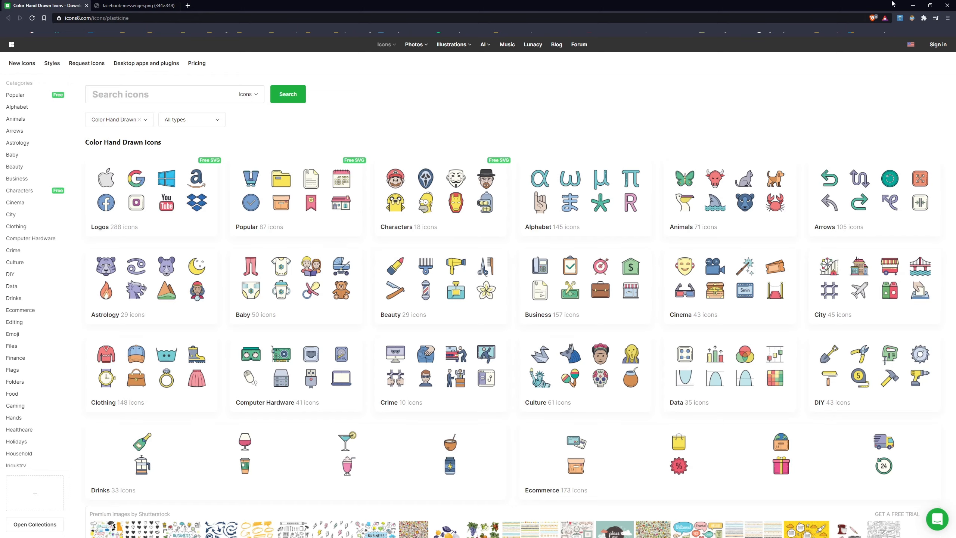
click(915, 3)
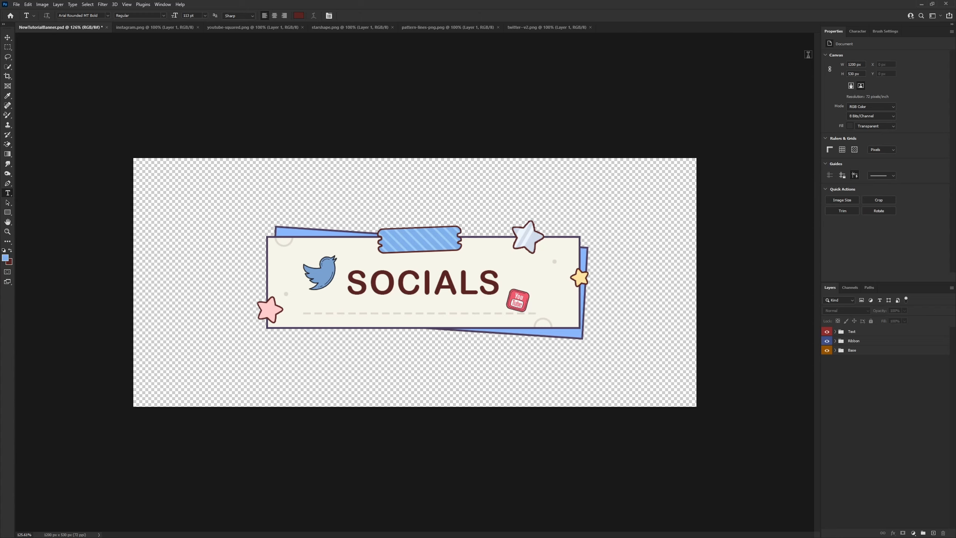
click(16, 5)
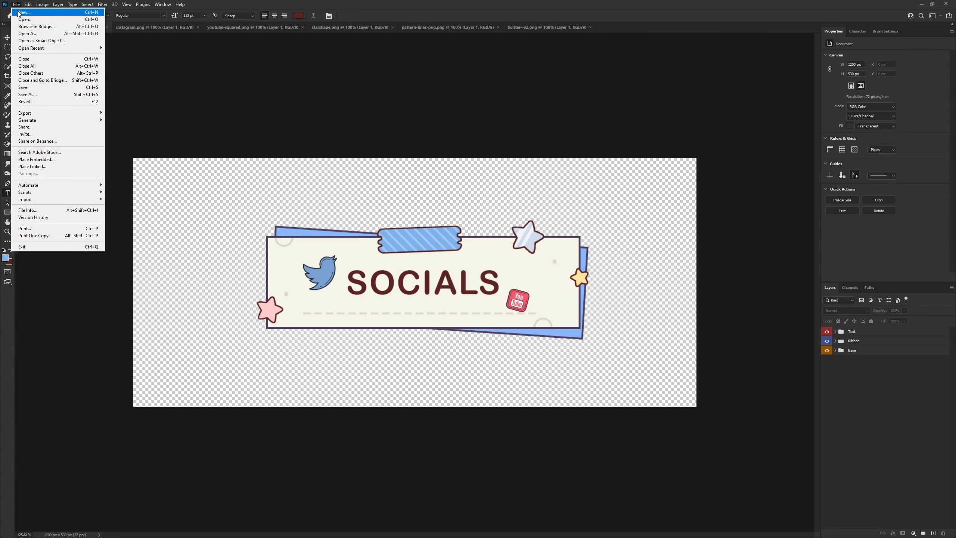
click(24, 12)
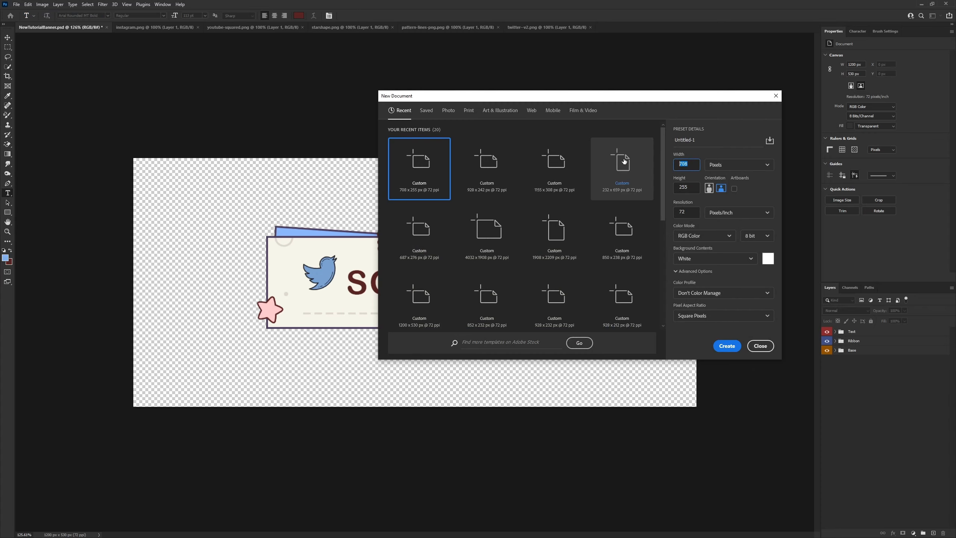
text(1200)
key(Tab)
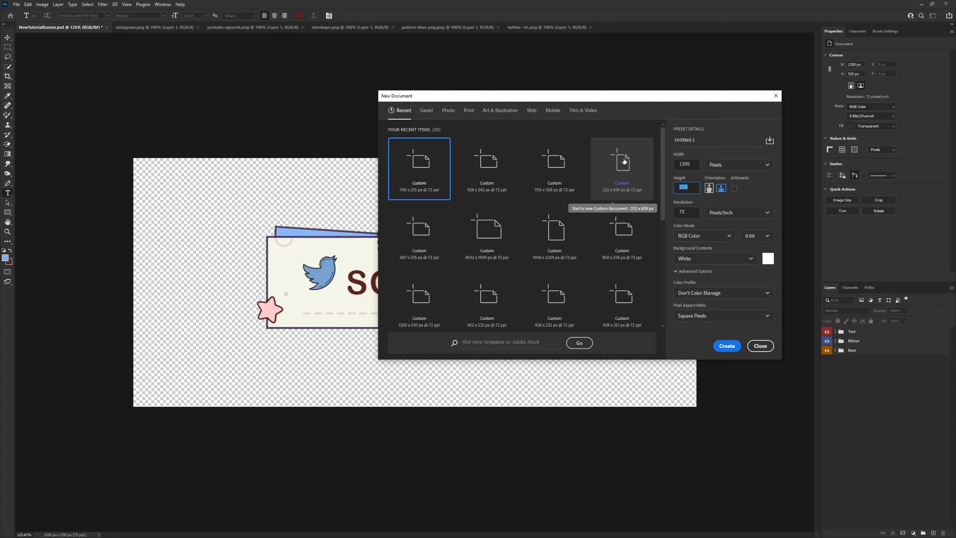
text(530)
key(Return)
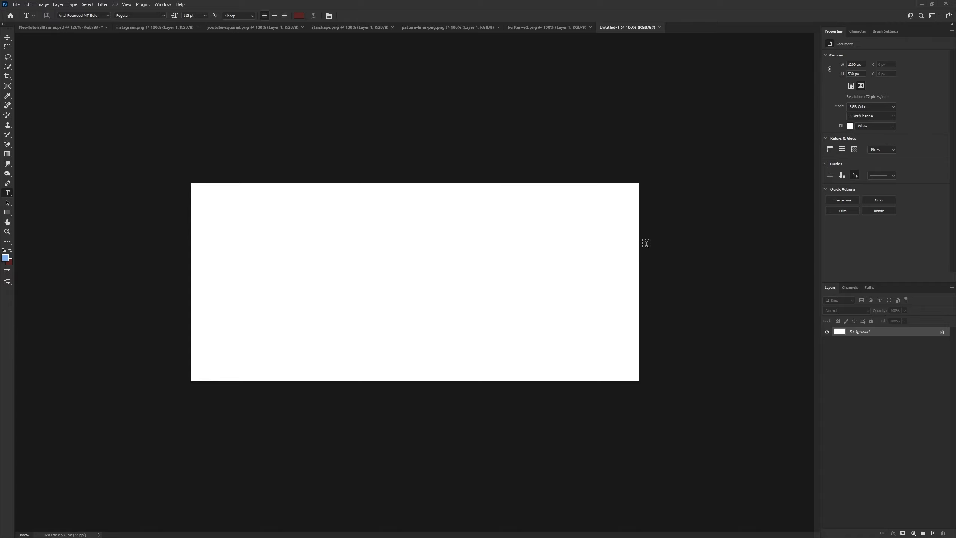
Add an empty layer and delete the white Background layer to make the canvas transparent.
click(934, 532)
click(876, 342)
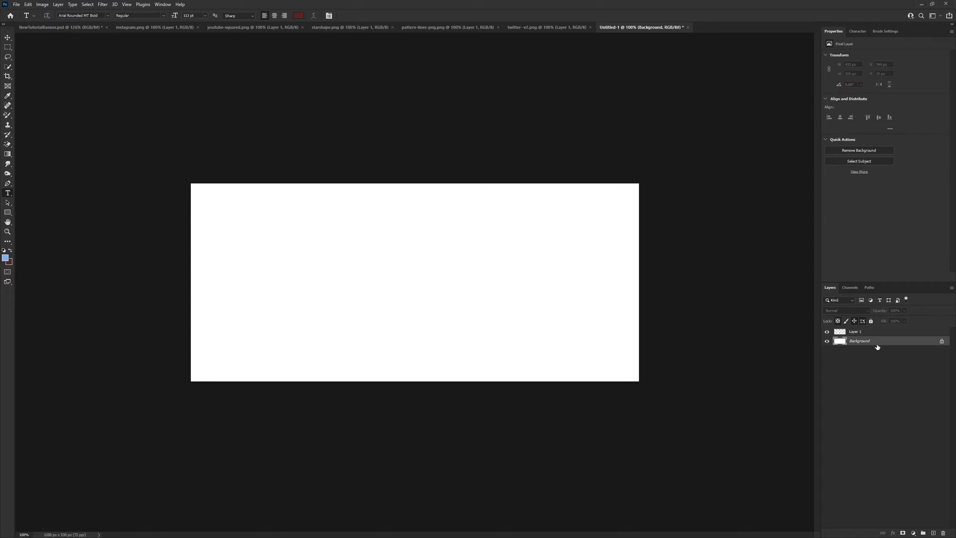
key(Delete)
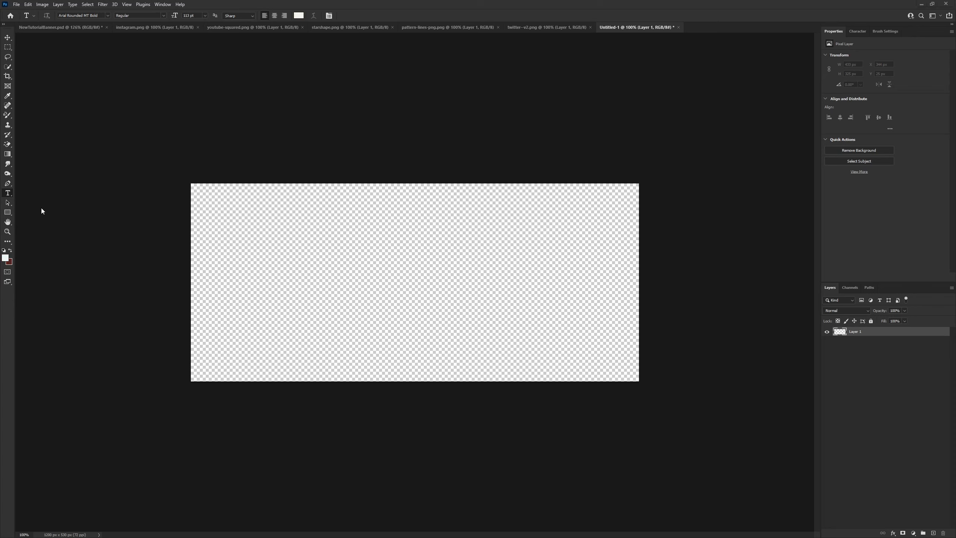
Draw a rectangle about 714 by 224 px near the centre of the canvas with the Rectangle Tool.
click(8, 213)
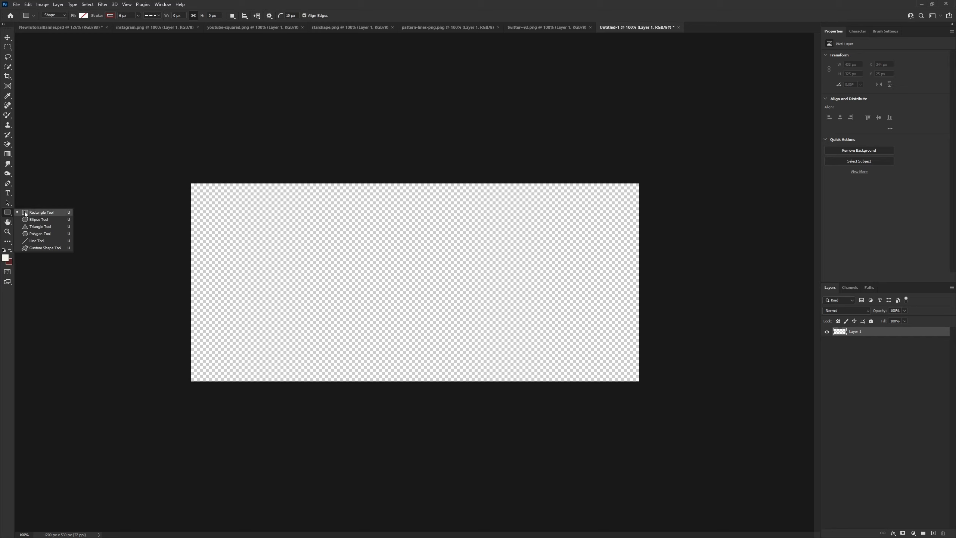
click(25, 212)
right_click(9, 213)
click(43, 212)
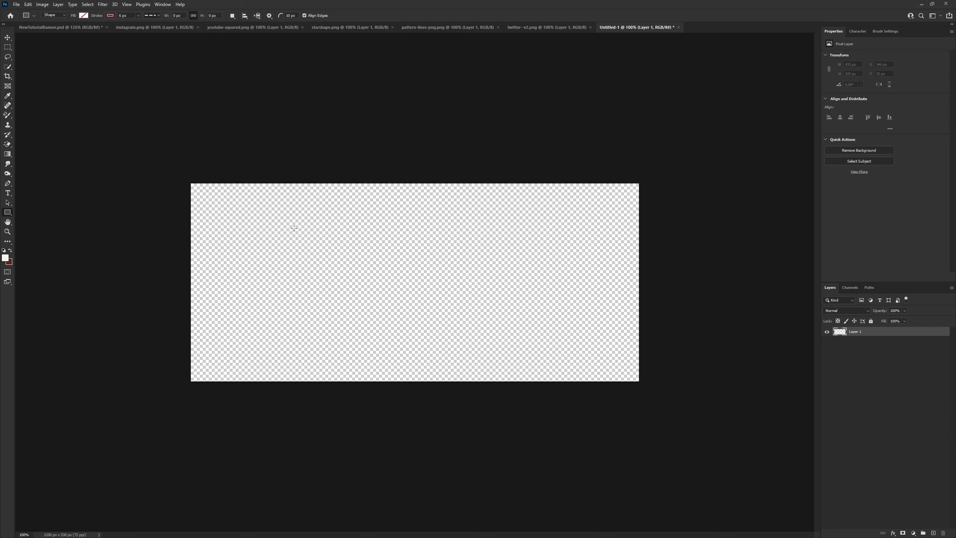
drag(276, 237, 541, 320)
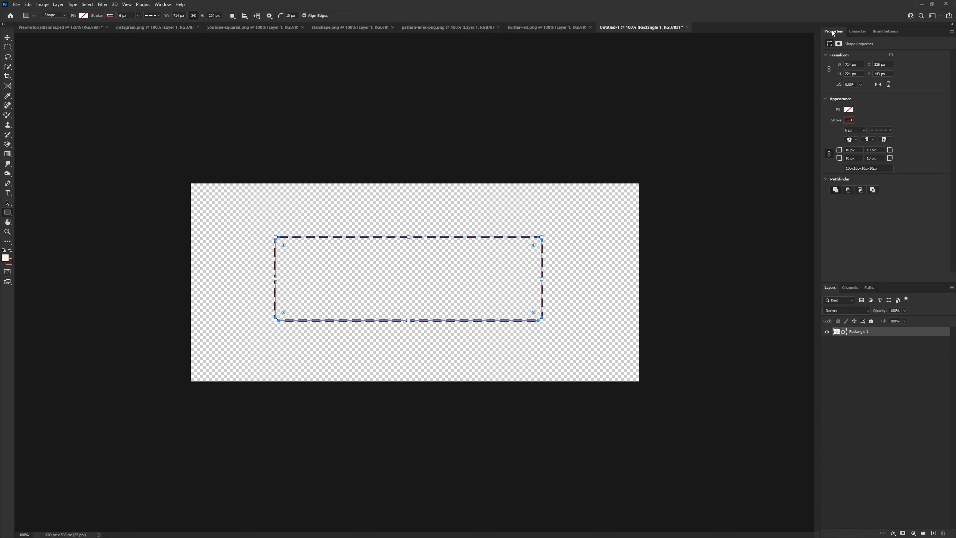
click(162, 4)
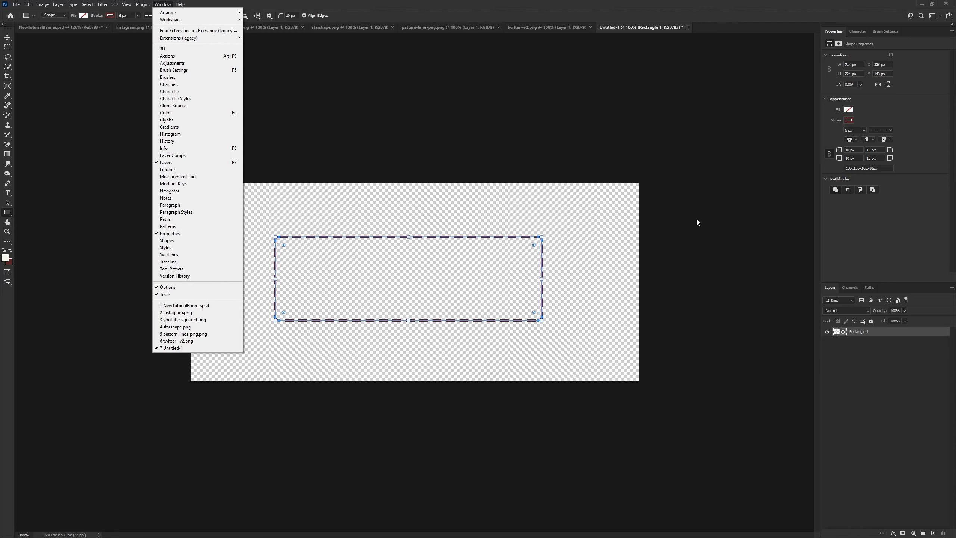
click(902, 233)
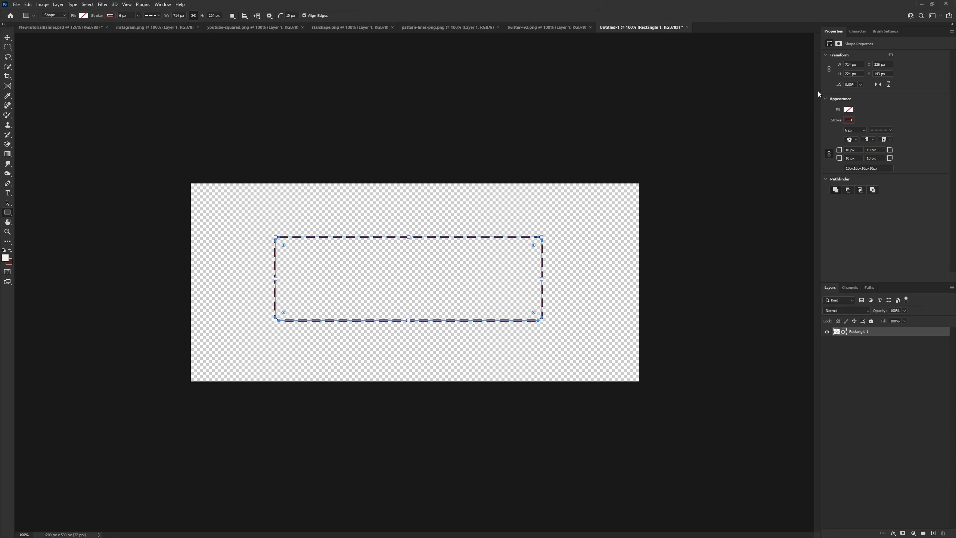
Fill the rectangle with the cream foreground colour f6f5ea.
click(848, 109)
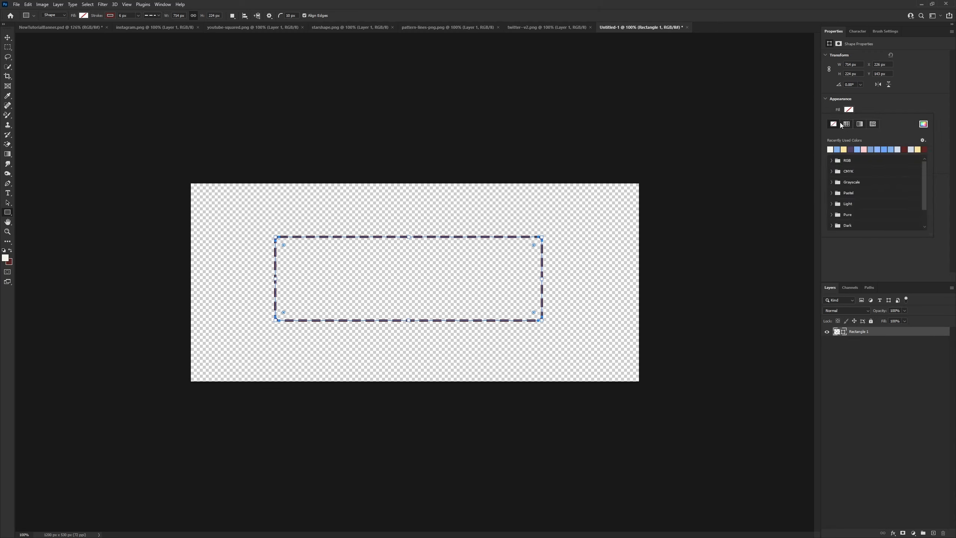
click(923, 124)
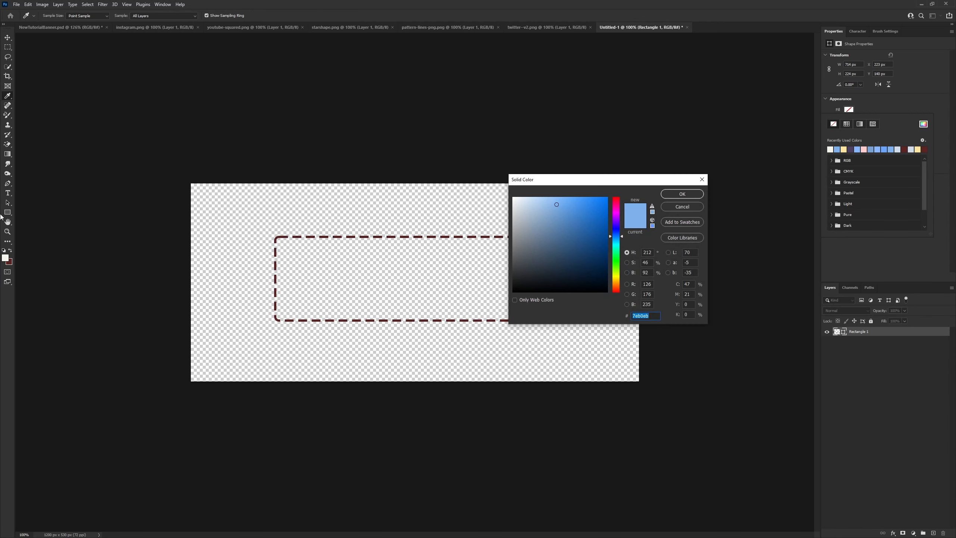
click(5, 257)
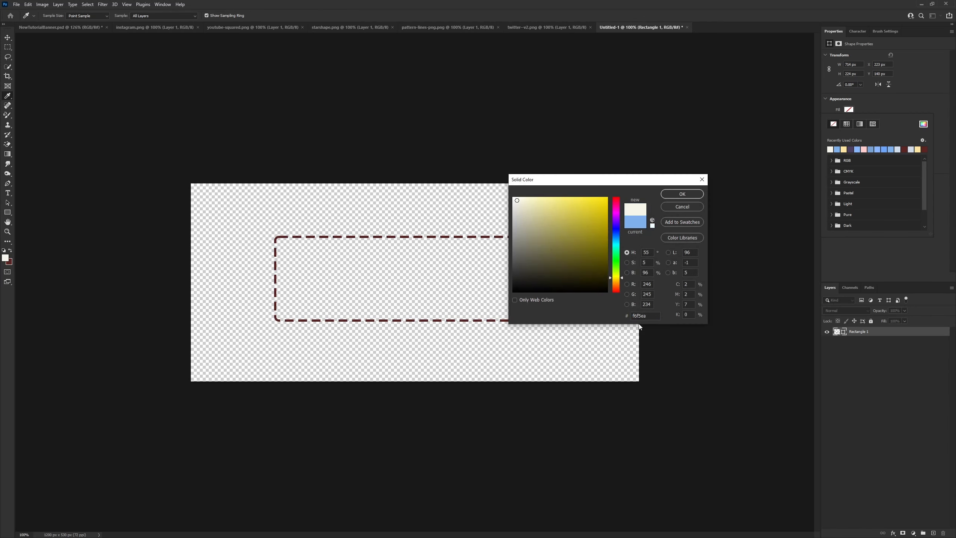
click(682, 194)
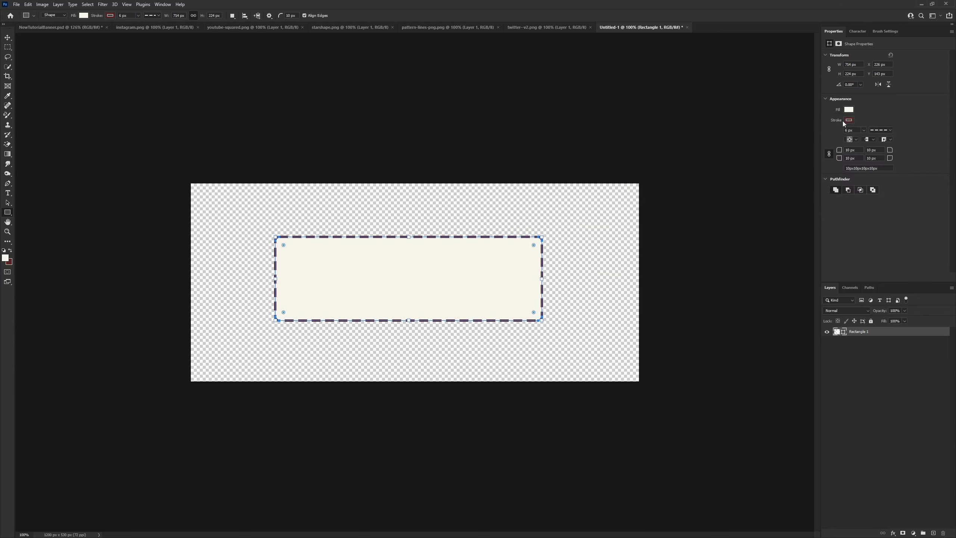
Remove the dashed stroke from the rectangle by setting its stroke to no colour.
click(845, 120)
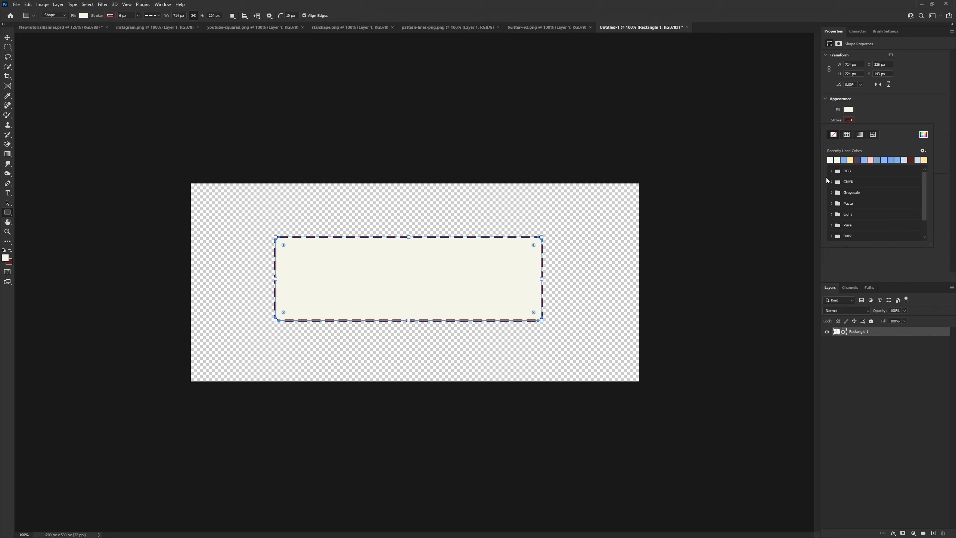
click(833, 135)
click(903, 116)
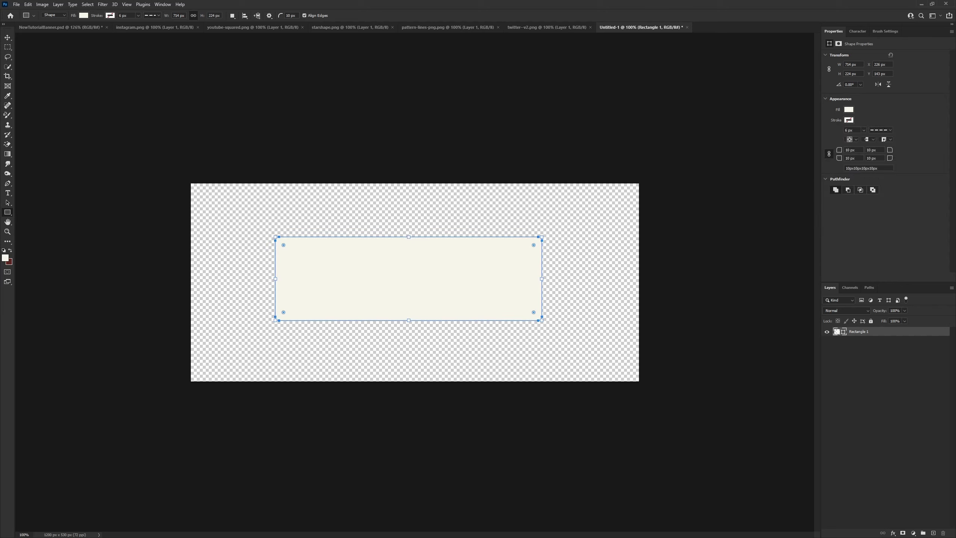
Set all of the rectangle's corner radii to 0 px for square corners.
click(851, 149)
text(0)
key(Return)
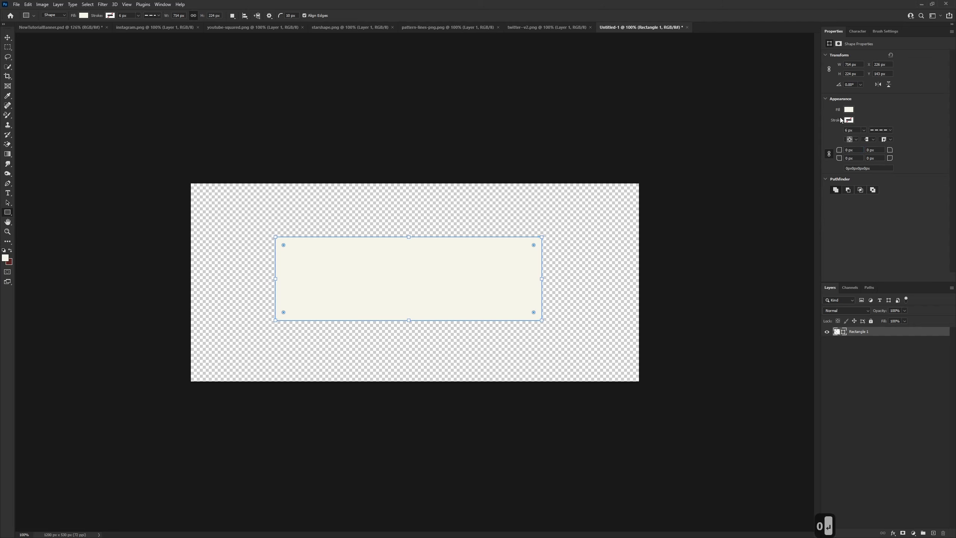
Resize the cream rectangle to 670 px wide by 200 px high and centre it on the canvas.
click(852, 64)
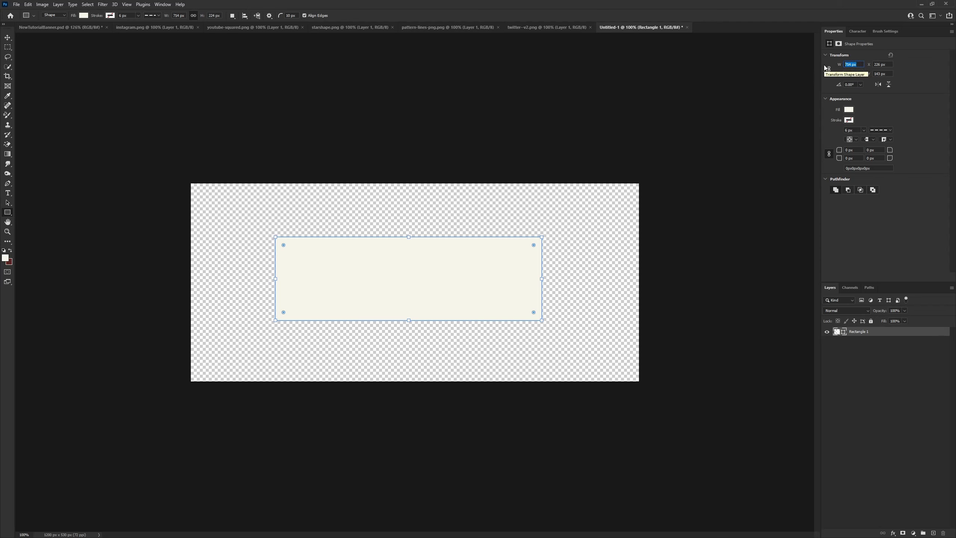
text(670)
key(Return)
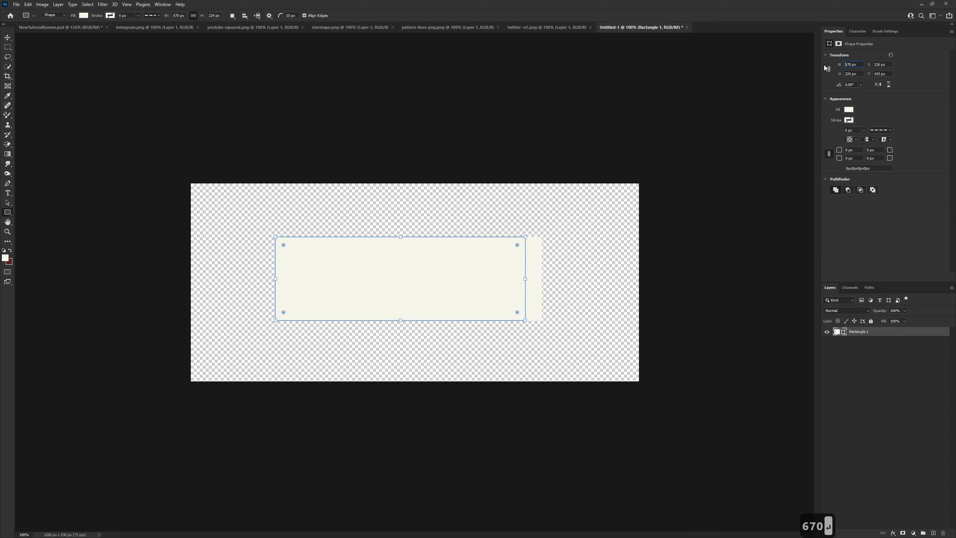
click(852, 74)
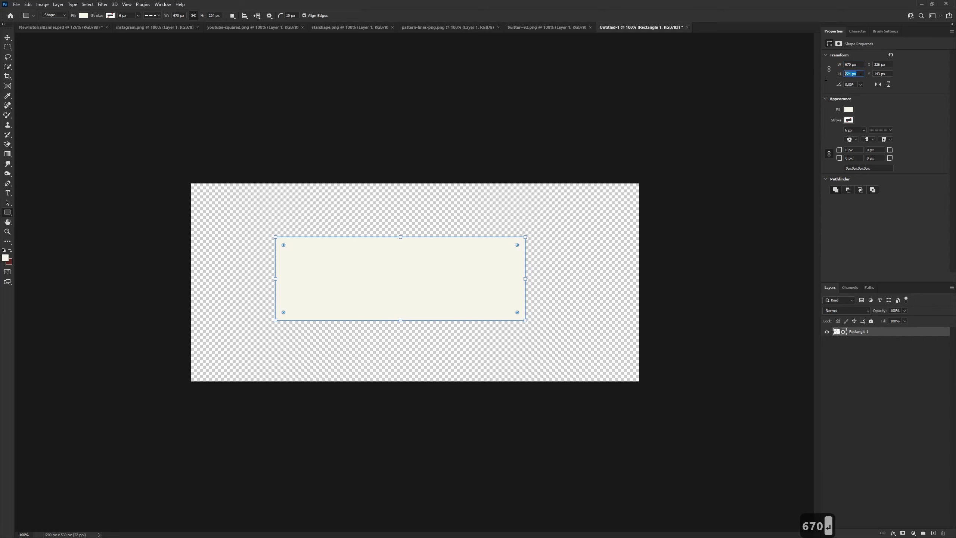
text(200)
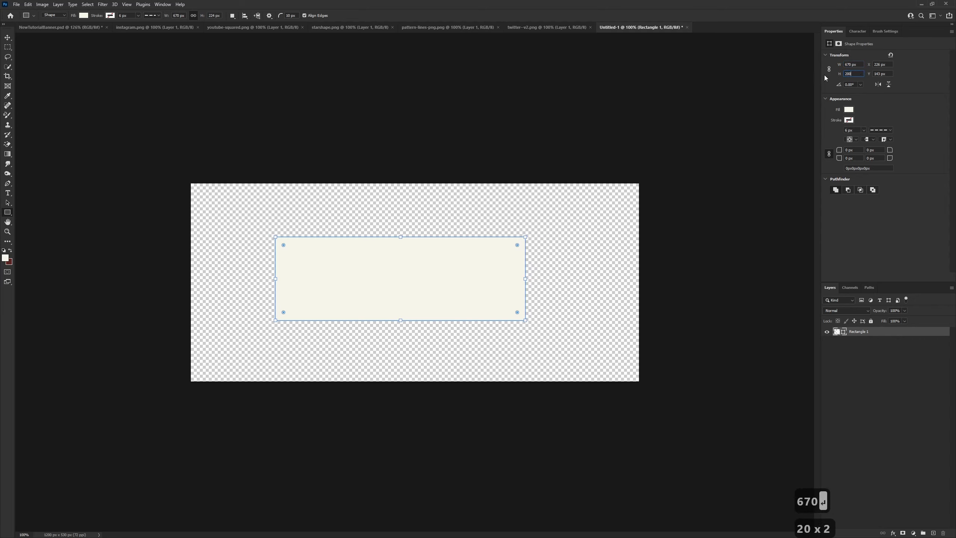
key(Return)
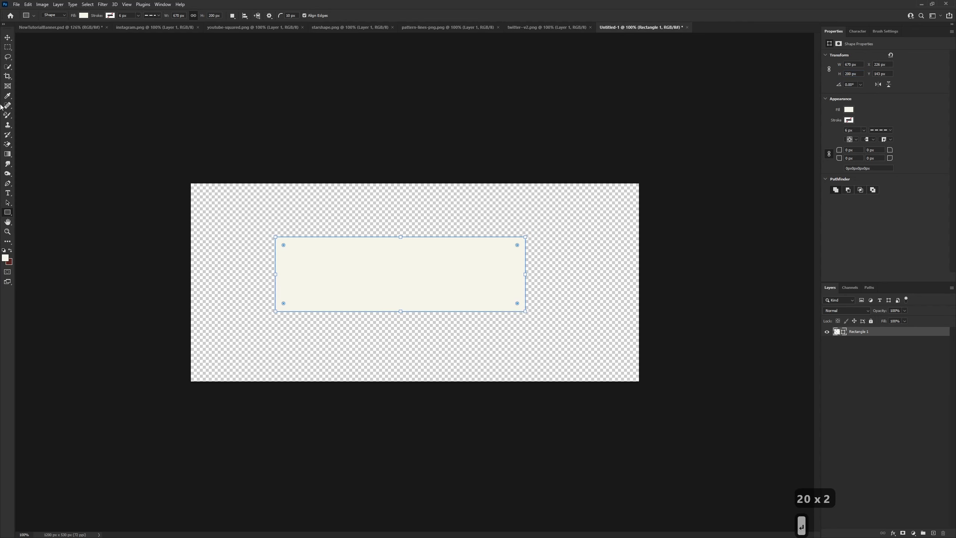
click(8, 38)
drag(422, 267, 437, 282)
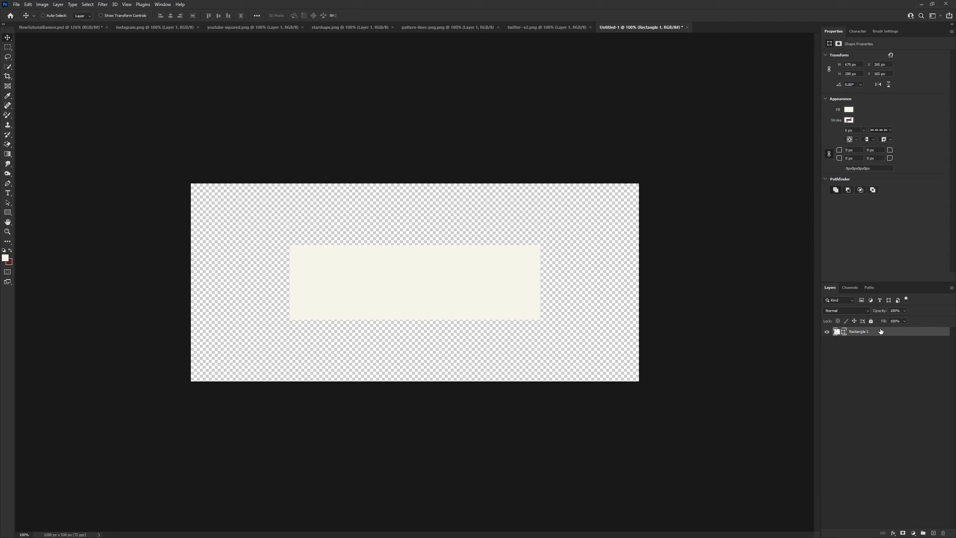
Put the rectangle layer into a new group named Base Area and give the group a red colour label.
key(ctrl+g)
double_click(856, 331)
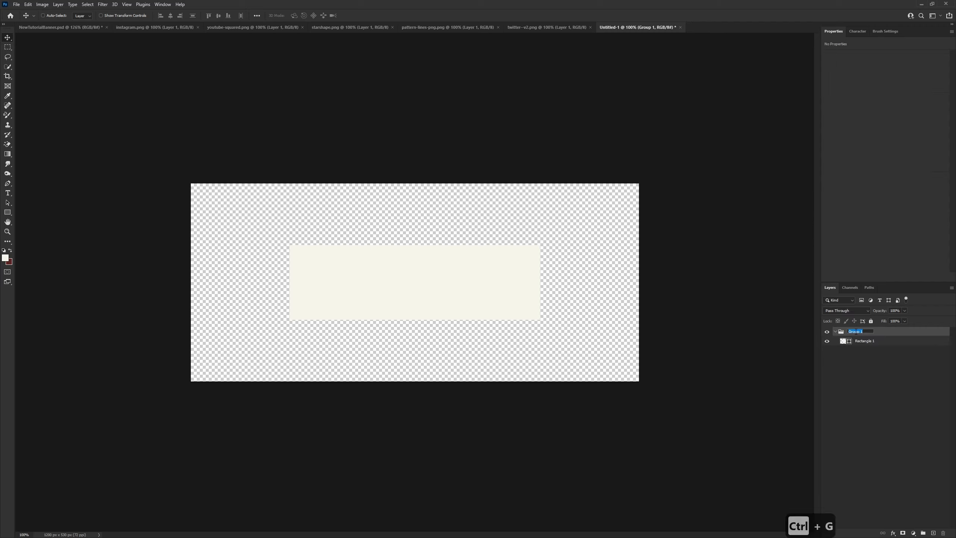
text(Base Area)
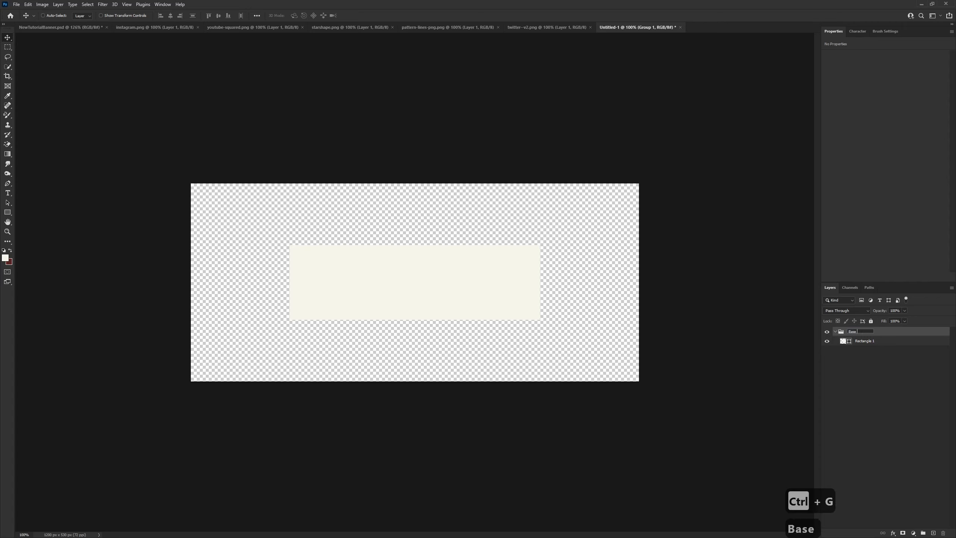
key(Return)
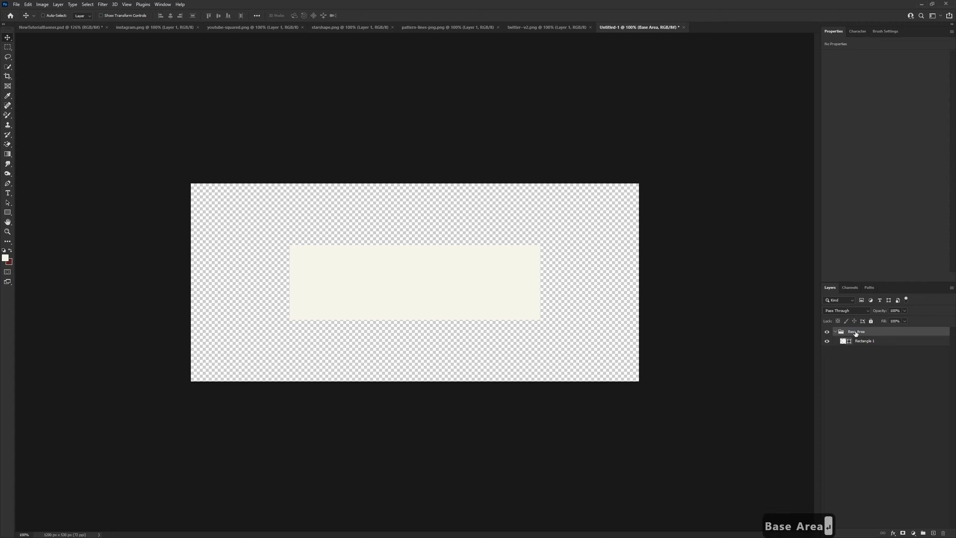
right_click(826, 331)
click(835, 358)
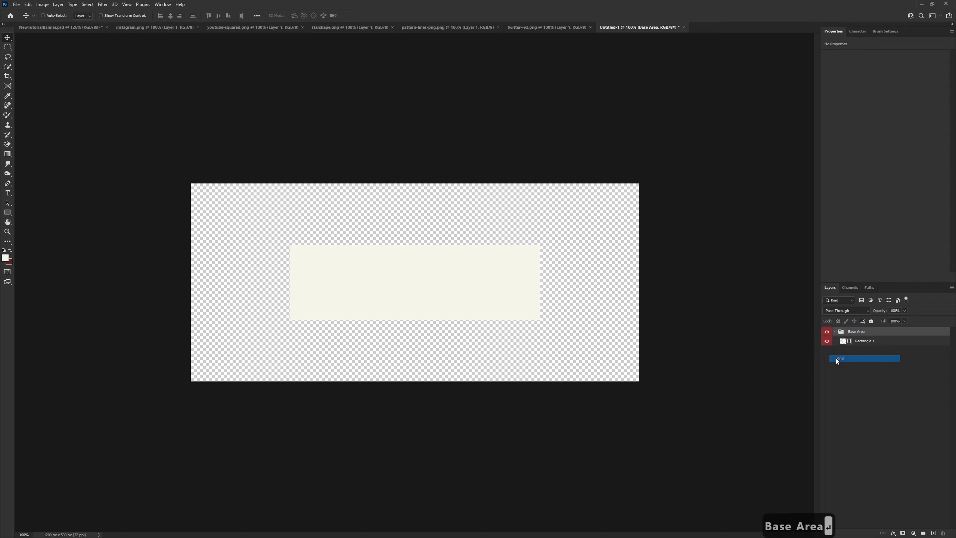
Rename the rectangle layer inside the Base Area group as Base.
double_click(860, 341)
text(Base)
key(Return)
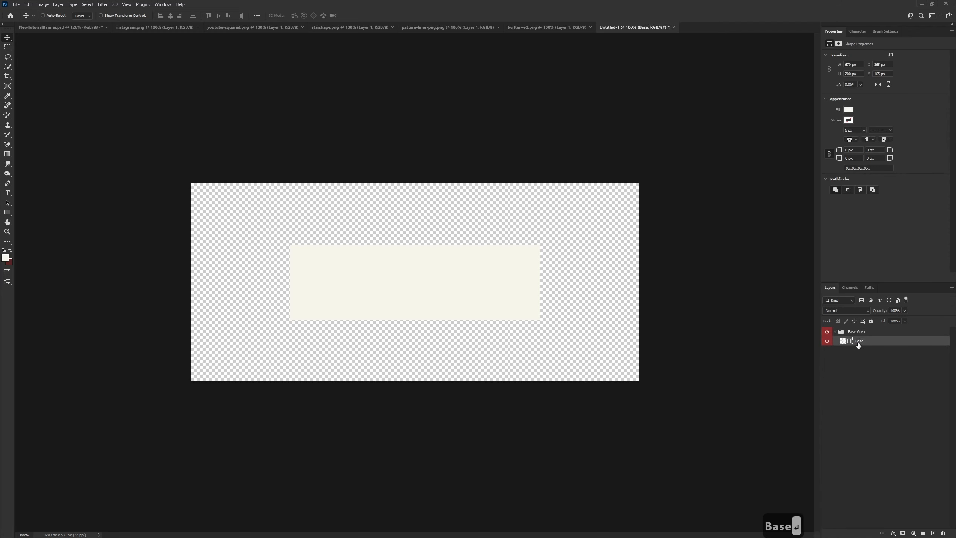
Add a 4 px outside Stroke layer effect in dark purple 4d3f5f to the Base layer and collapse its effects list.
right_click(858, 345)
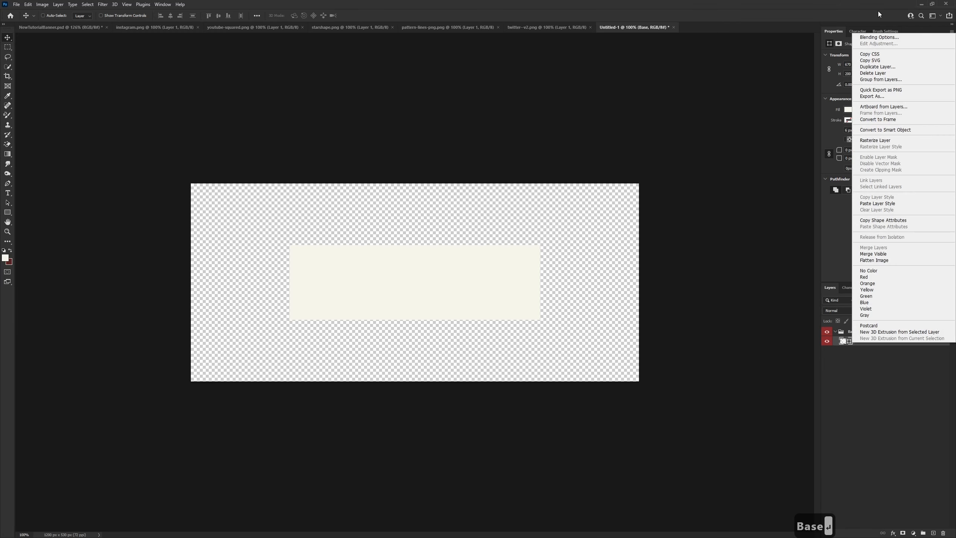
click(846, 58)
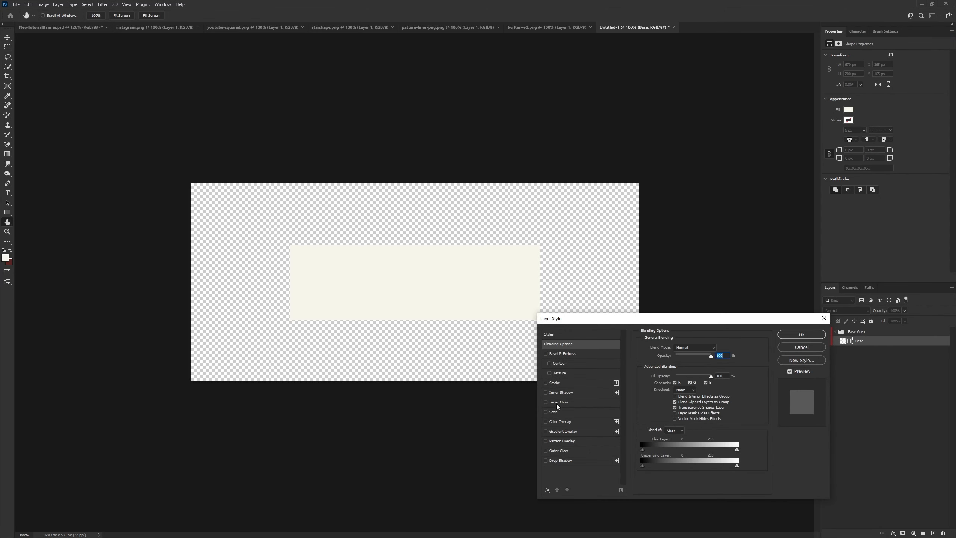
click(556, 383)
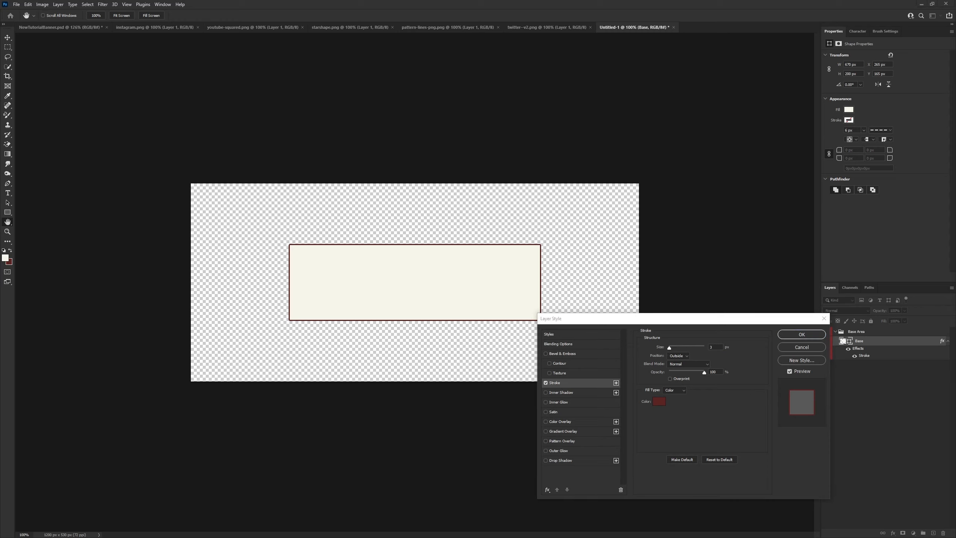
key(ctrl+c)
click(659, 401)
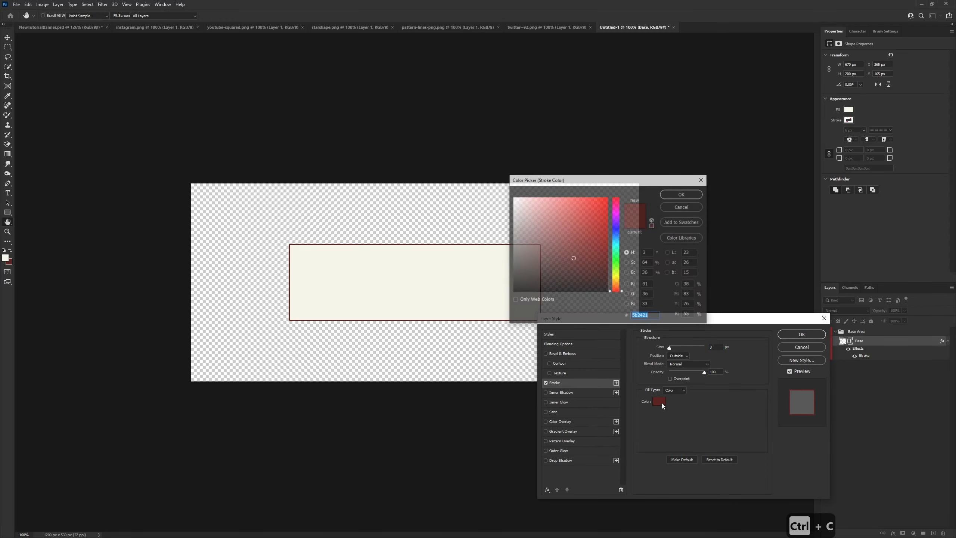
key(ctrl+v)
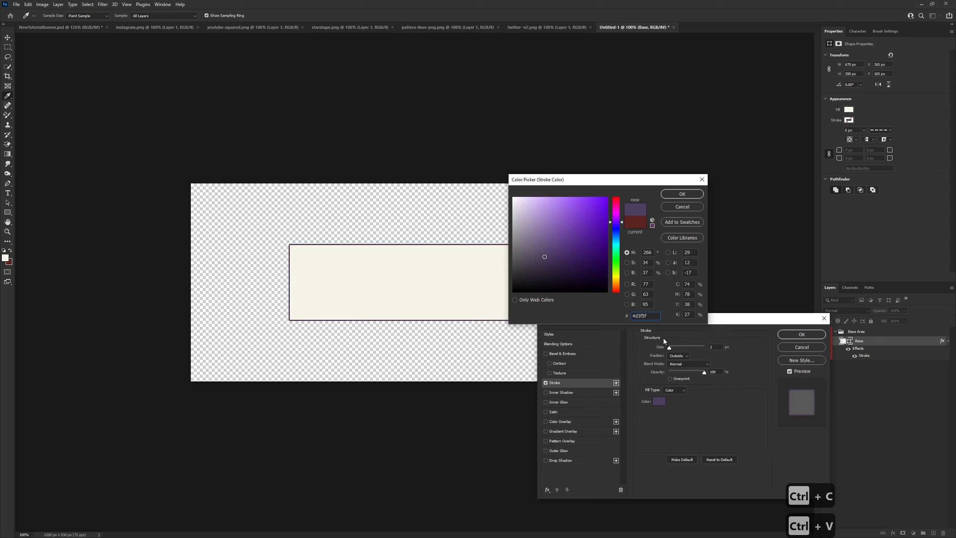
click(672, 193)
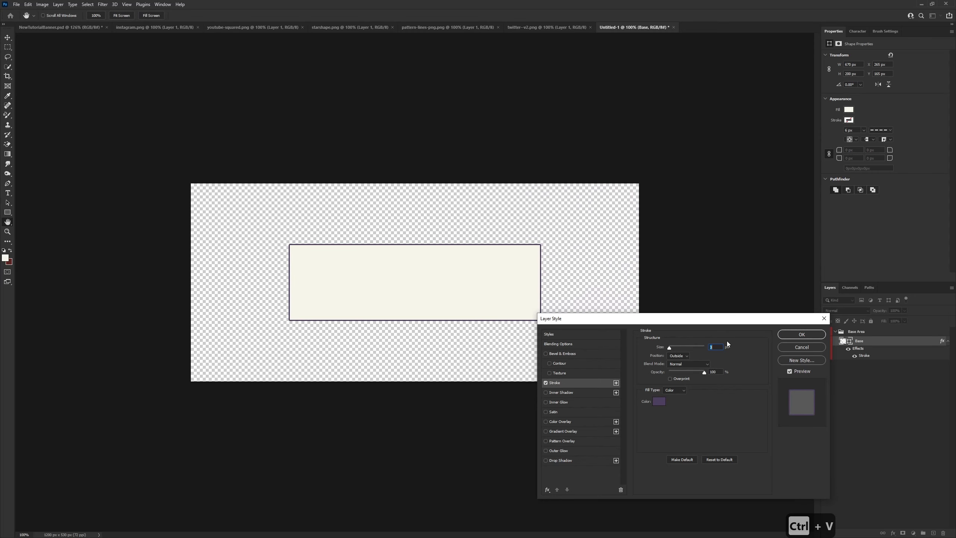
text(4)
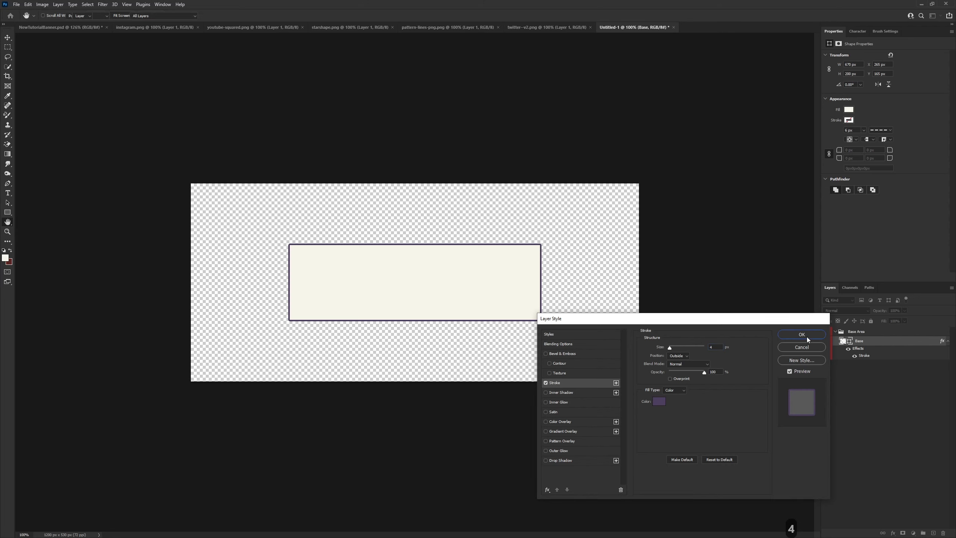
click(802, 335)
click(947, 341)
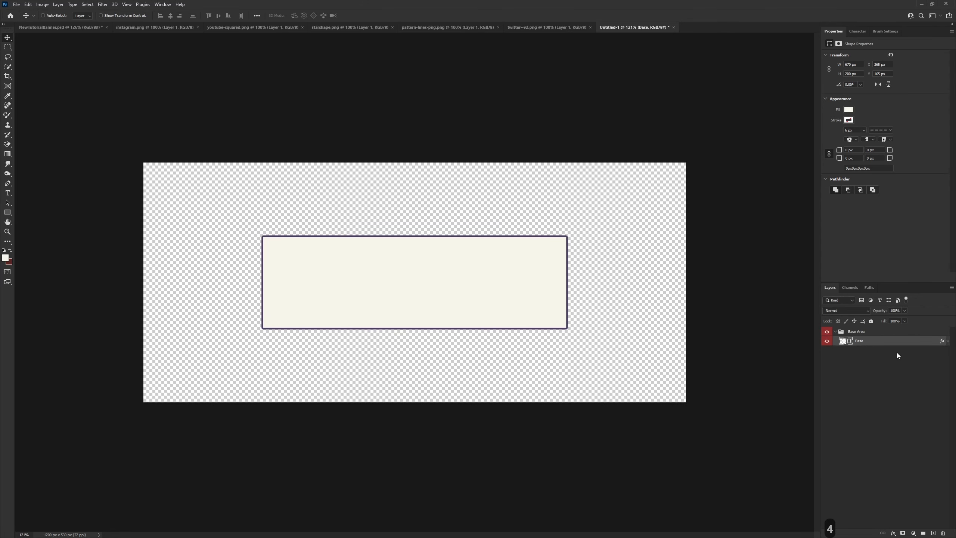
Duplicate the Base layer, naming the upper copy Base and the lower layer Drop Shadow Thing.
key(ctrl+j)
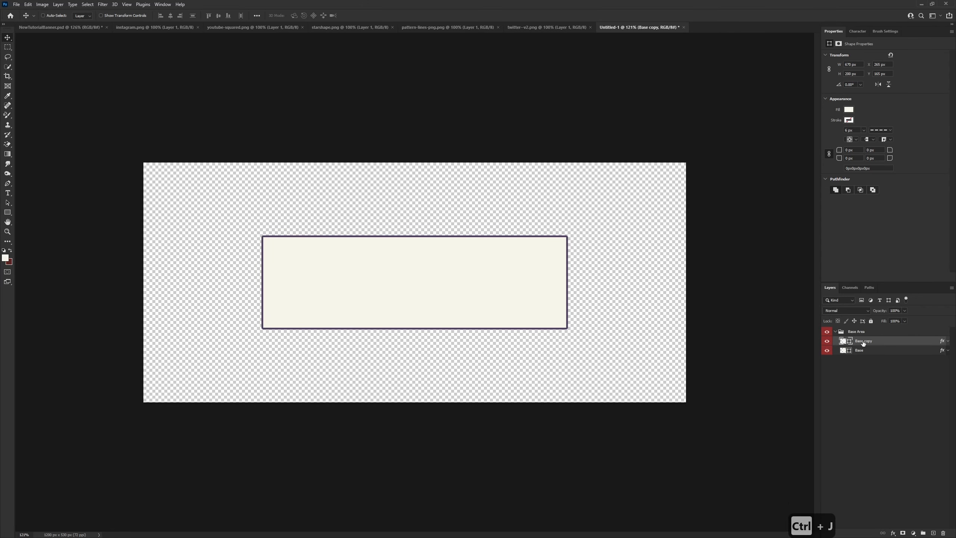
double_click(863, 341)
text(Base)
key(Return)
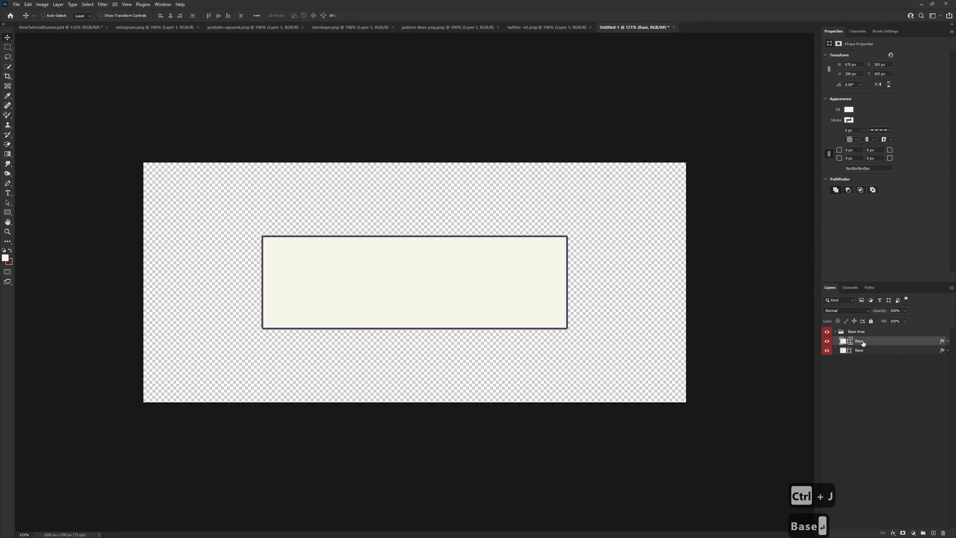
double_click(861, 350)
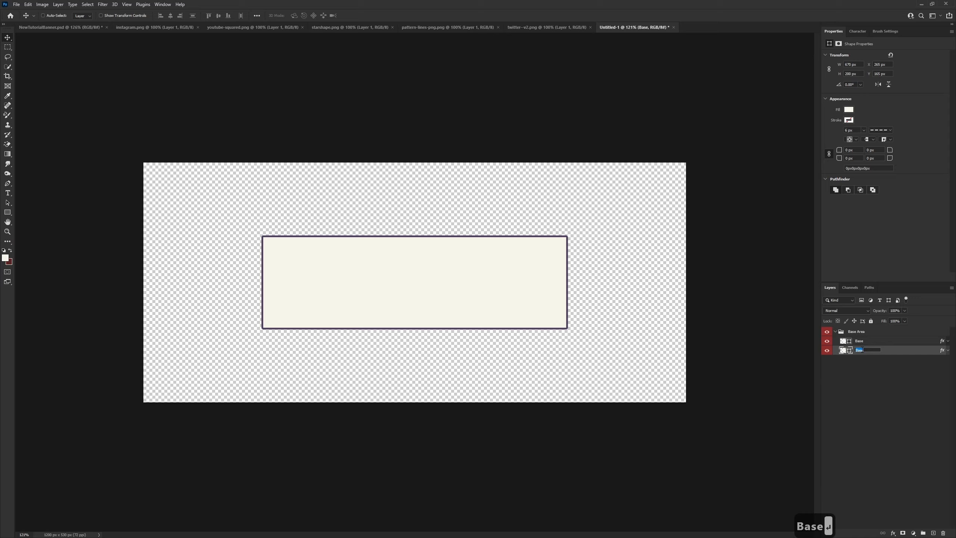
text(Drop Shadow)
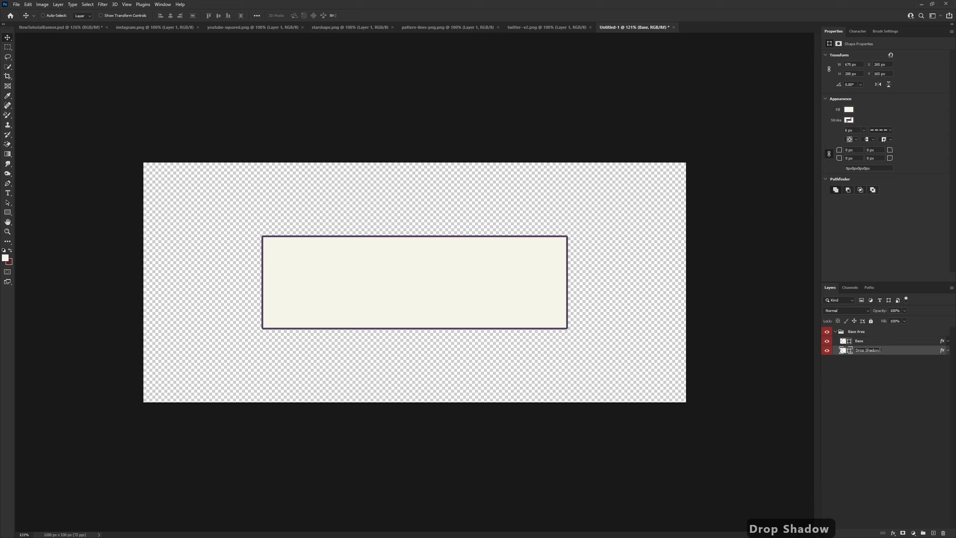
text( Thing)
key(Return)
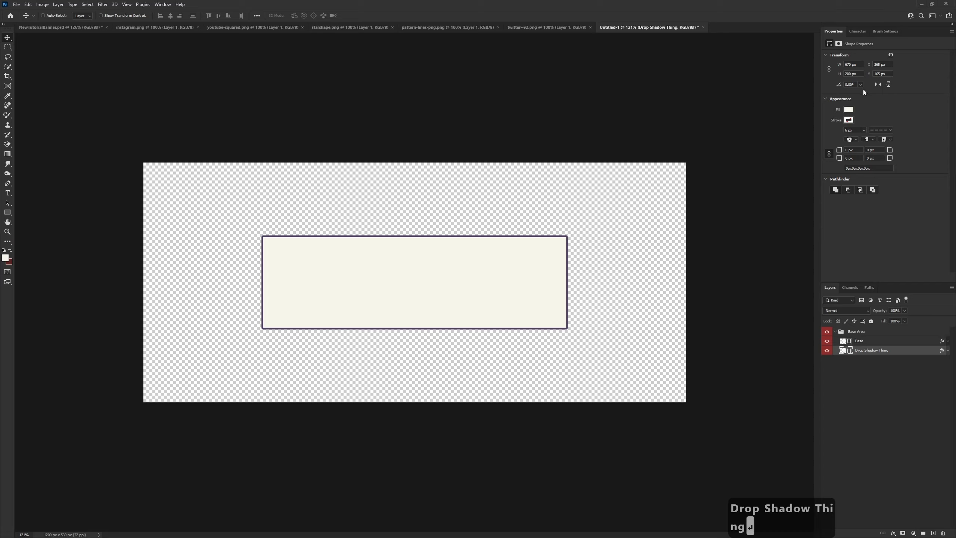
Change the fill of the Drop Shadow Thing shape to light blue 89b7fc.
click(849, 109)
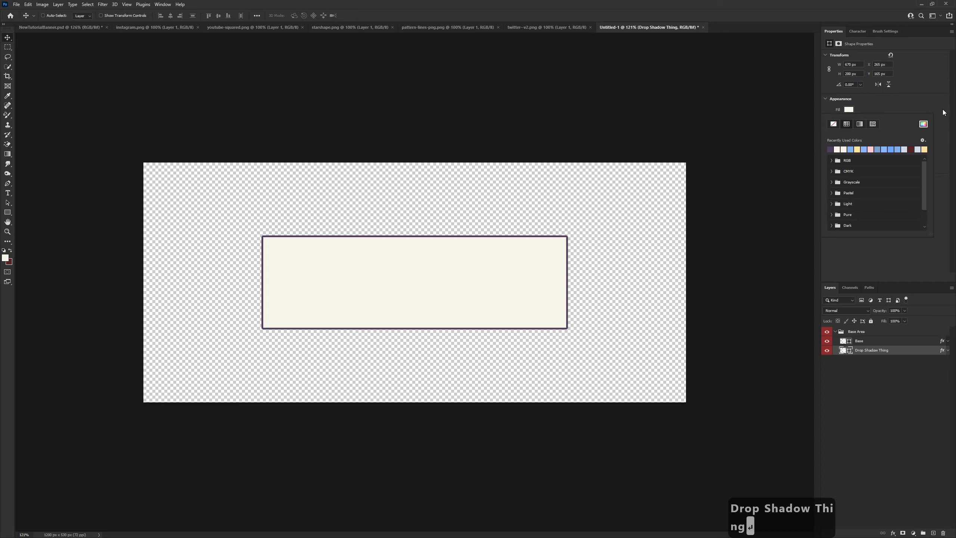
click(923, 124)
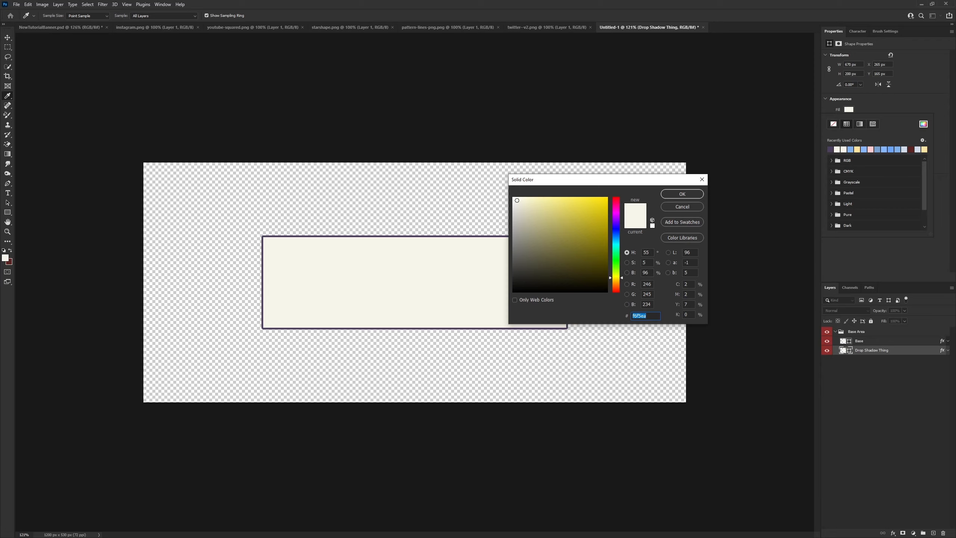
click(864, 149)
click(6, 257)
click(7, 256)
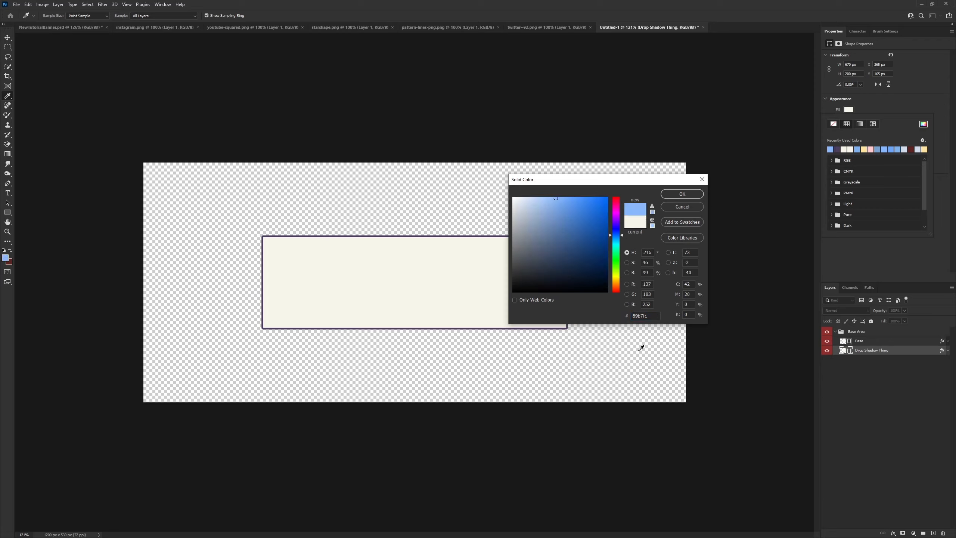
click(681, 194)
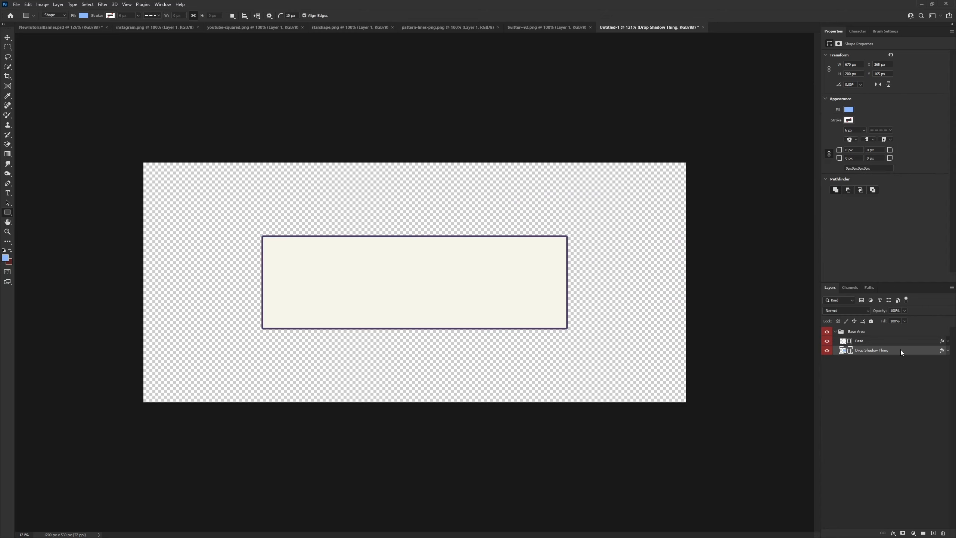
Rotate the Drop Shadow Thing shape about 2.89° clockwise and shift it about 14 px to the right behind the cream rectangle.
key(ctrl+t)
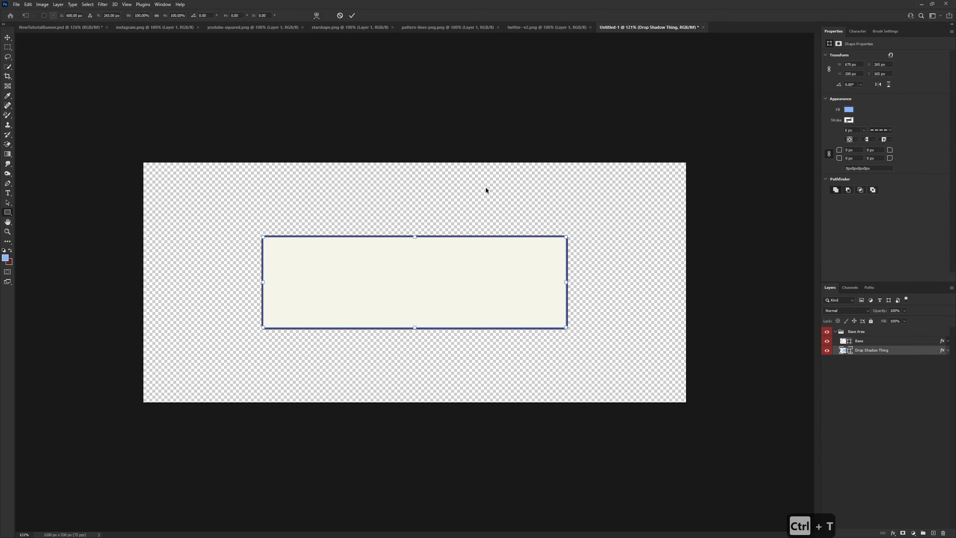
drag(559, 212, 592, 205)
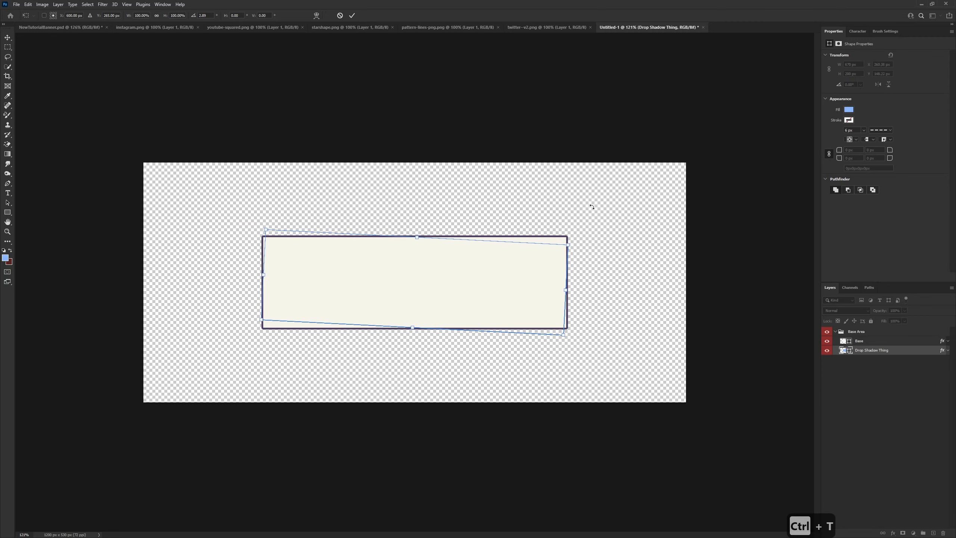
drag(520, 280, 532, 282)
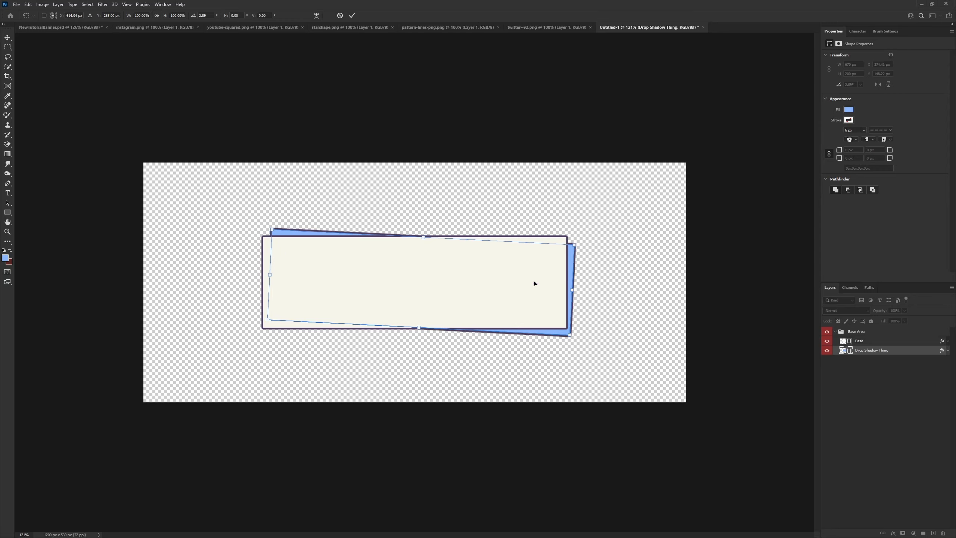
click(350, 15)
Nudge the blue Drop Shadow Thing shape about 2 px to the left with the Move Tool.
click(7, 37)
scroll(600, 313, down, 3)
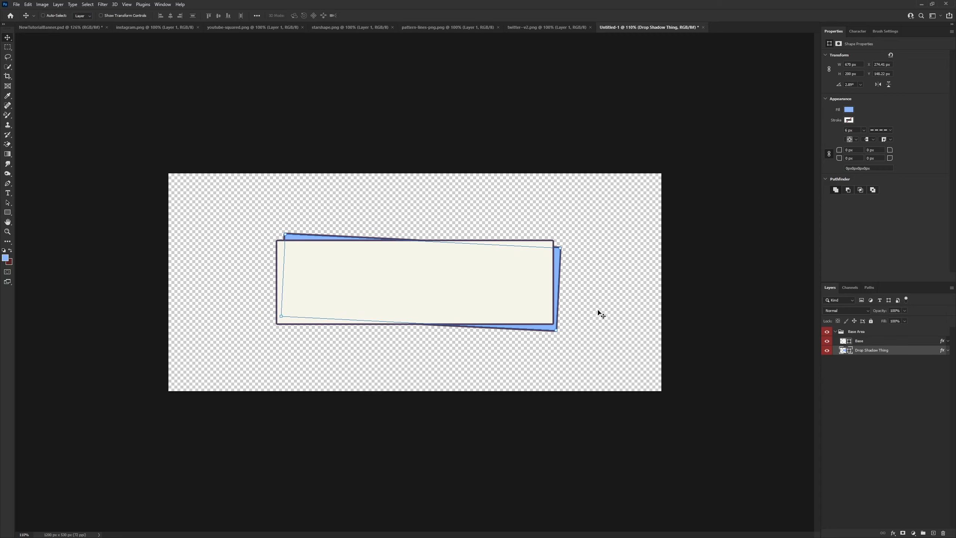
scroll(416, 290, up, 3)
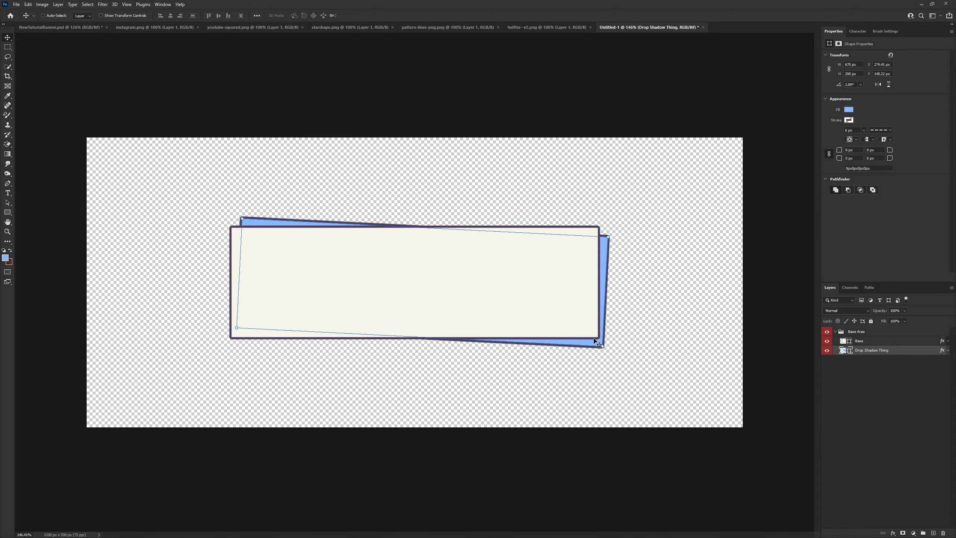
drag(587, 325, 583, 324)
scroll(574, 340, down, 1)
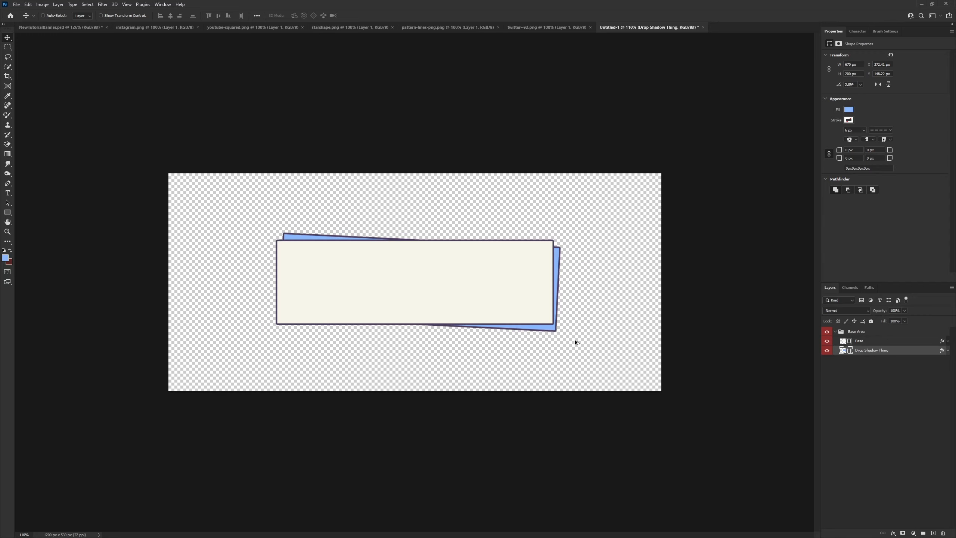
scroll(574, 339, up, 1)
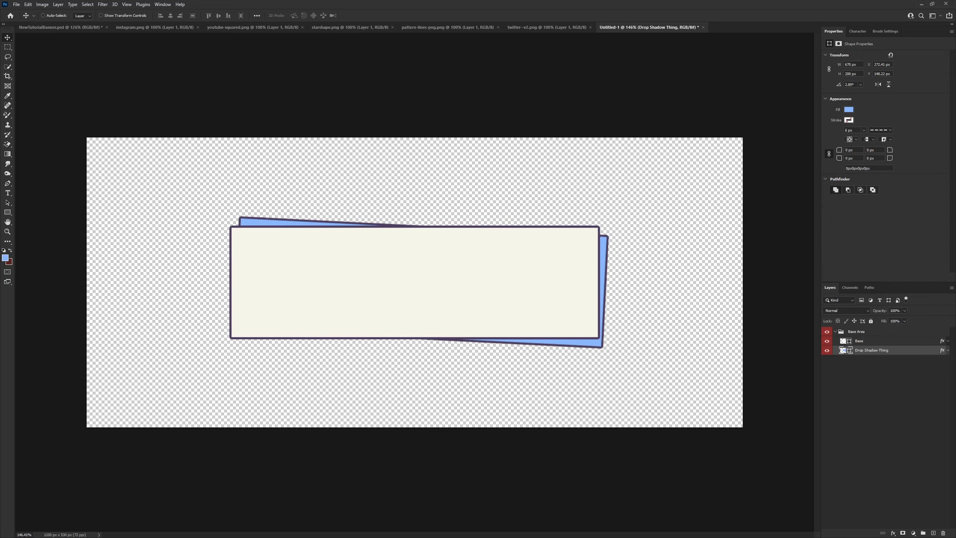
Add a new layer directly above Base and clip it to the Base shape.
click(865, 341)
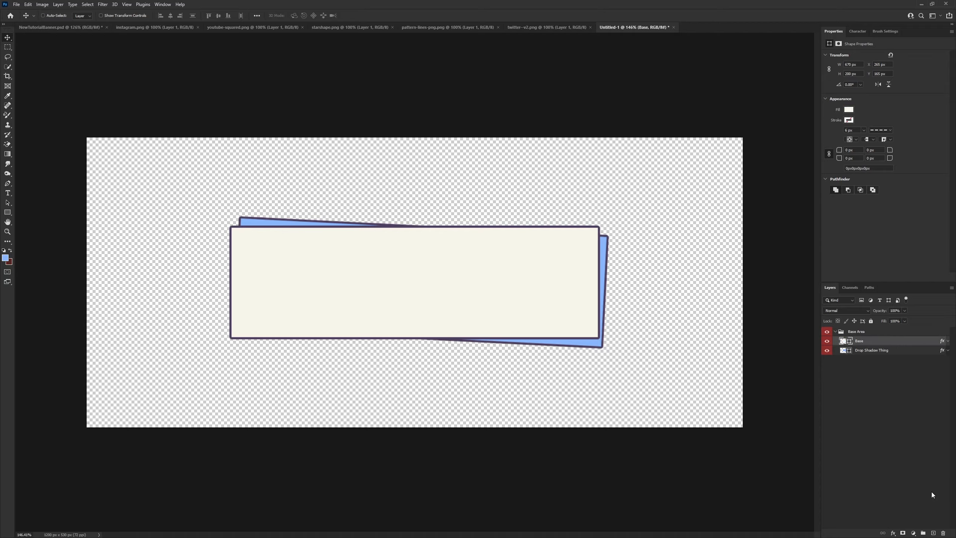
click(933, 533)
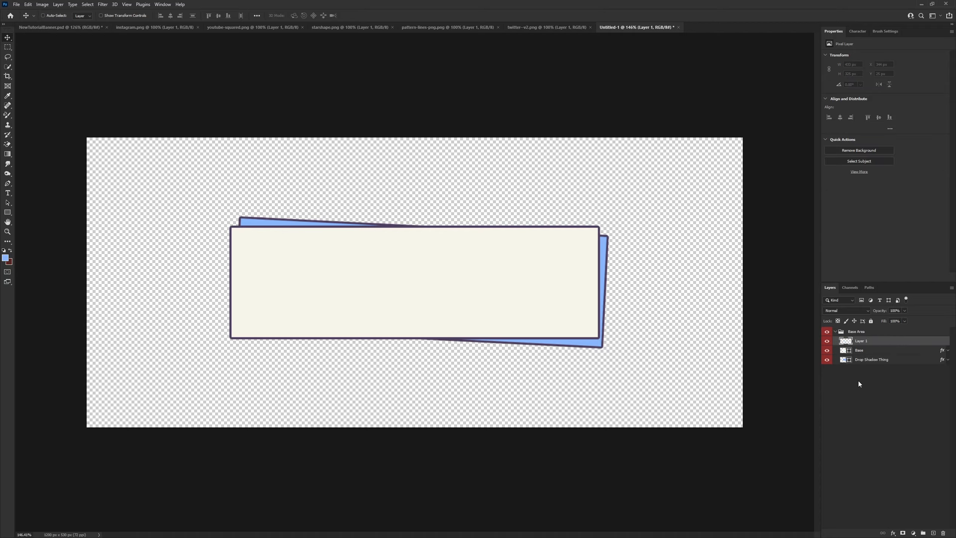
alt+click(861, 345)
Swap the foreground and background colours so that dark red 5b2421 is the foreground colour.
click(10, 252)
click(5, 258)
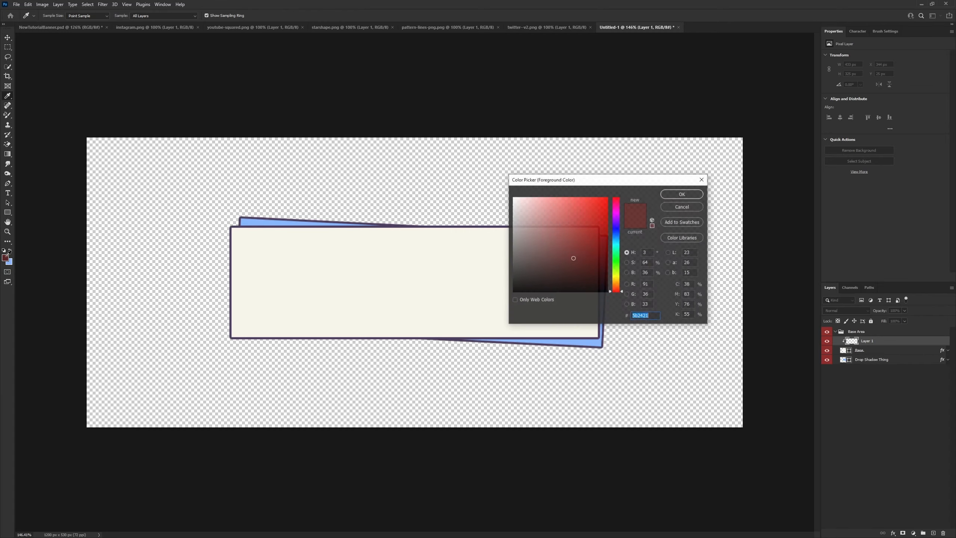
click(655, 315)
click(677, 196)
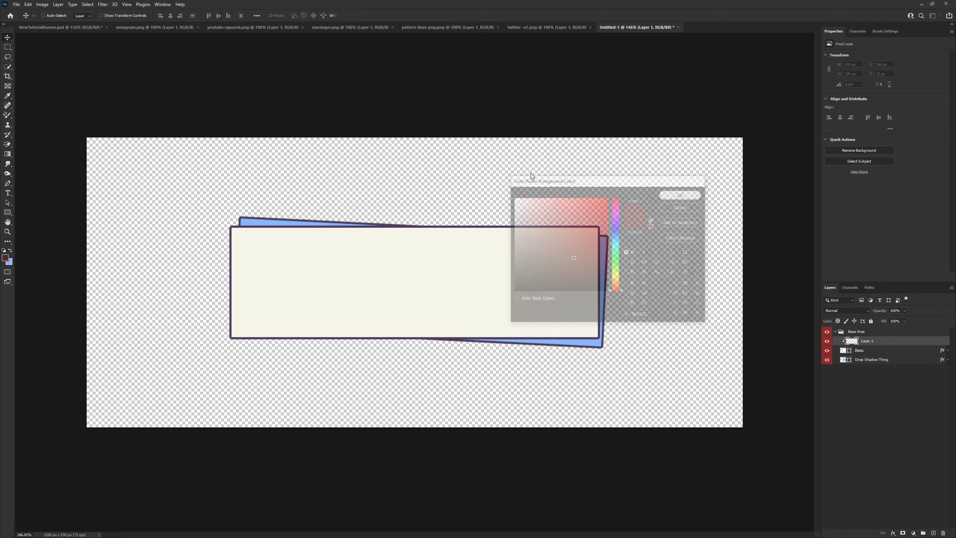
Draw an outlined circle about 44 px across with the Ellipse Tool, straddling the cream rectangle's lower edge.
click(7, 212)
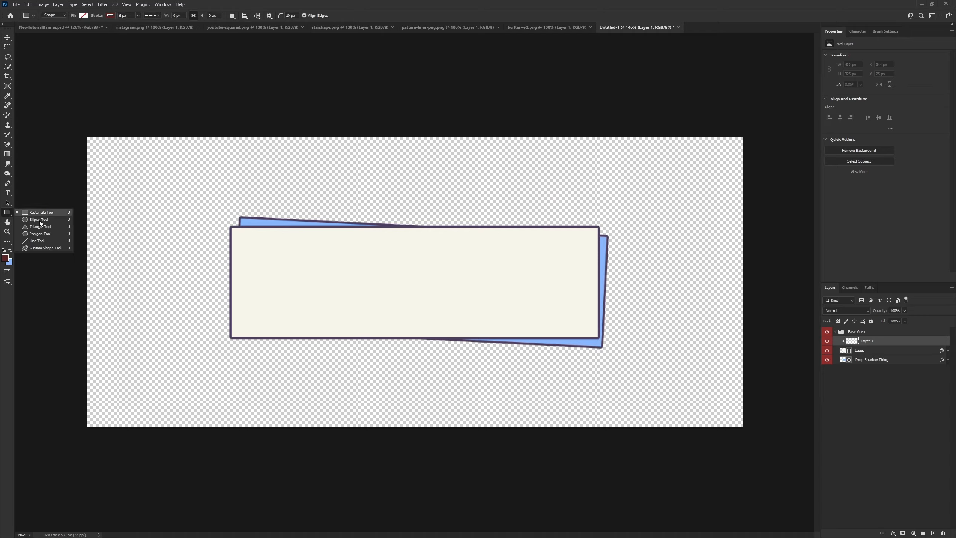
click(38, 222)
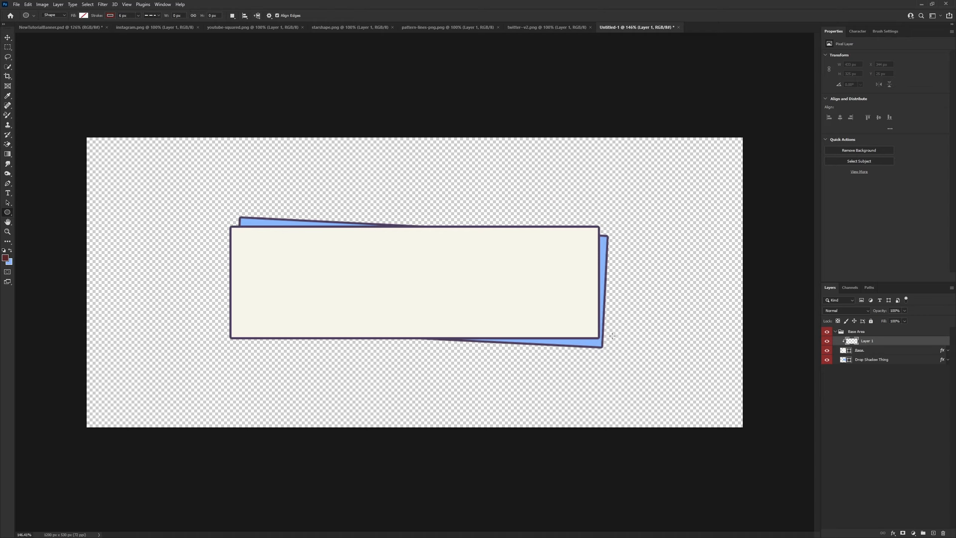
drag(502, 327, 526, 351)
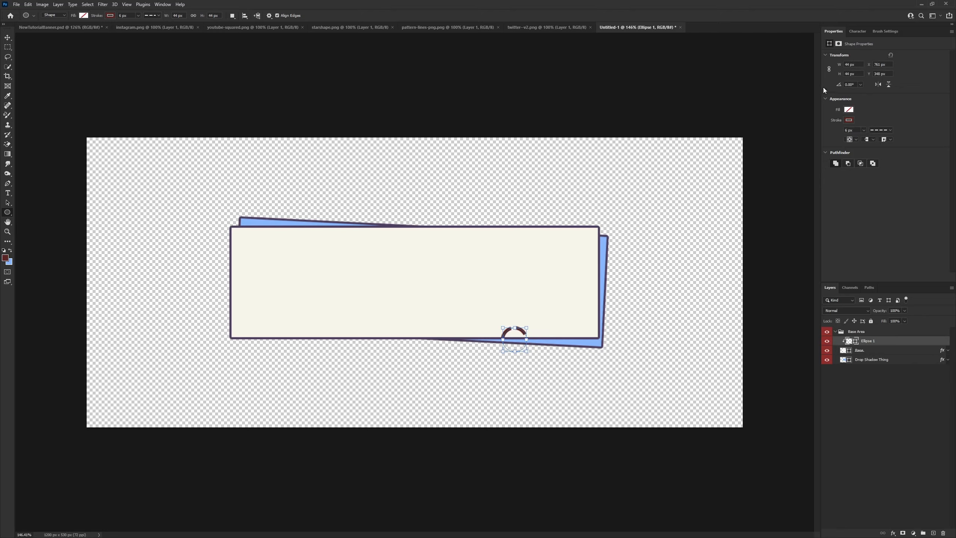
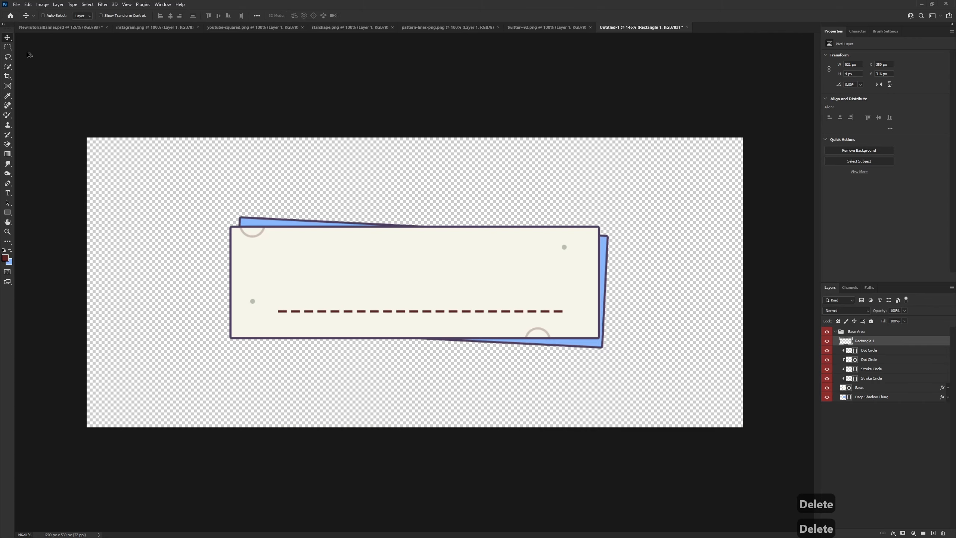
Shift the dashed line left and slightly down on the cream rectangle and lower its layer opacity to about 26%.
scroll(397, 325, up, 3)
drag(577, 307, 517, 311)
click(877, 349)
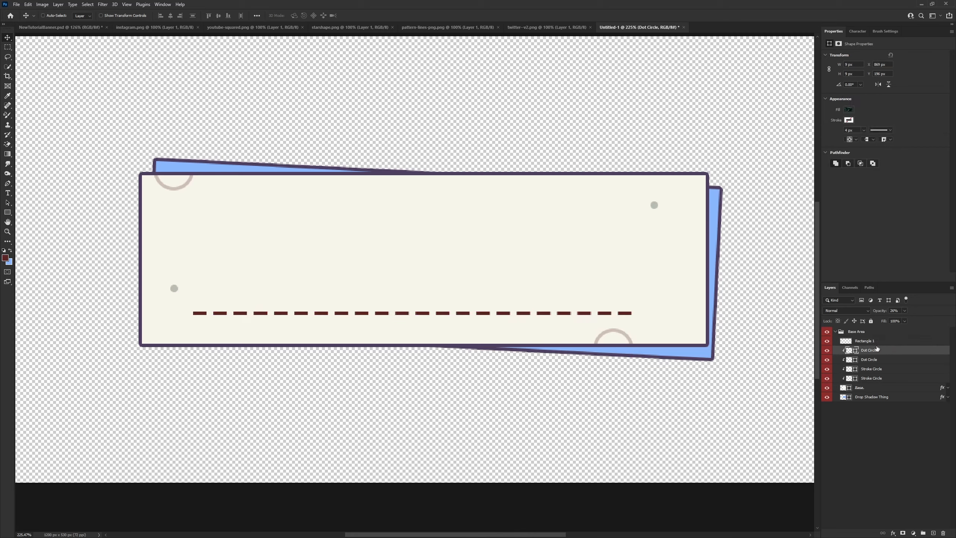
click(877, 341)
click(904, 311)
drag(906, 318, 880, 321)
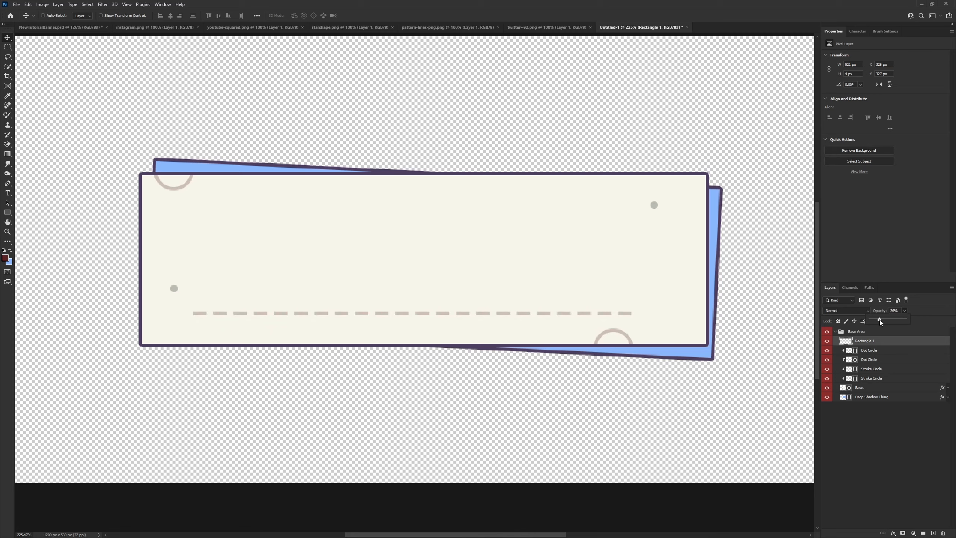
Clip the dashed line layer to the Base shape and rename it Line.
click(872, 431)
alt+click(871, 345)
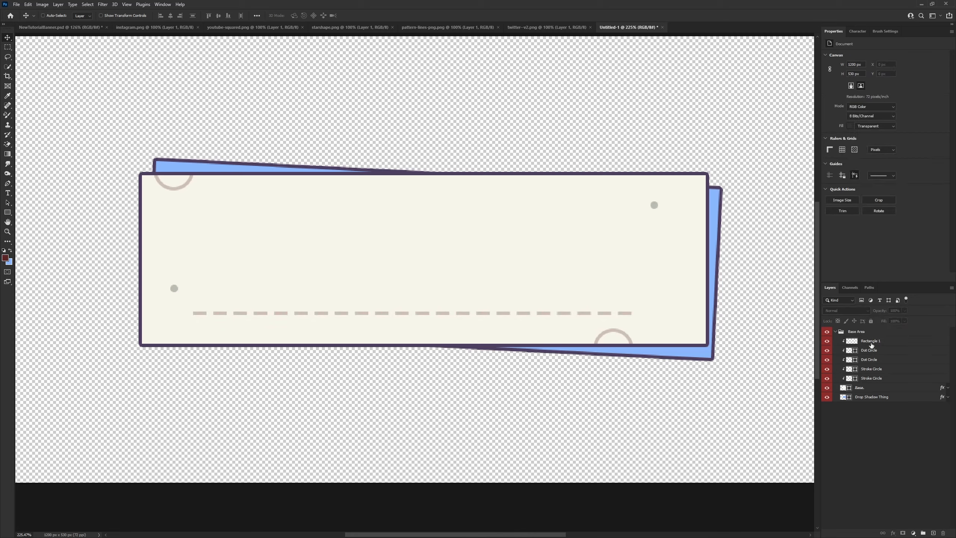
double_click(872, 342)
text(Line)
key(Return)
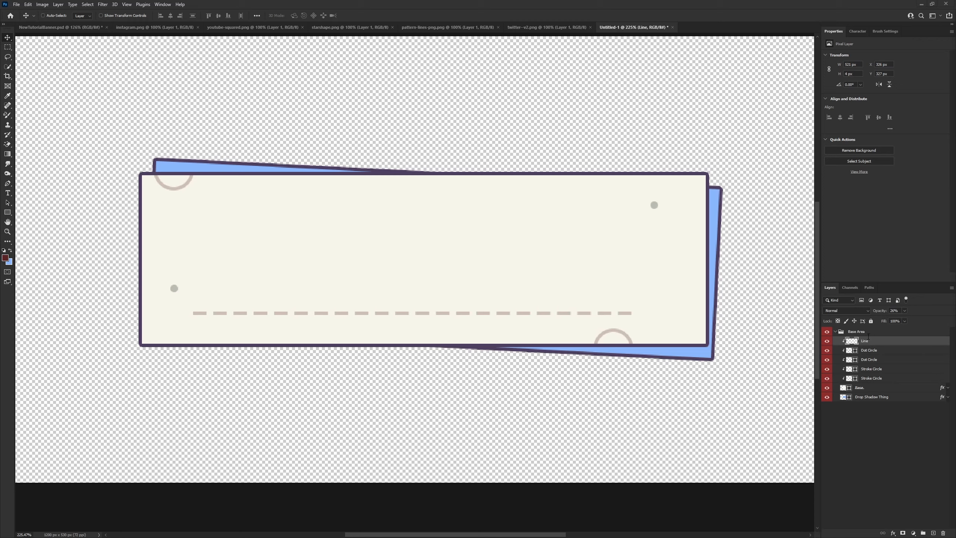
Collapse Base Area and place a new layer above it in a yellow-labelled group named Text.
click(835, 332)
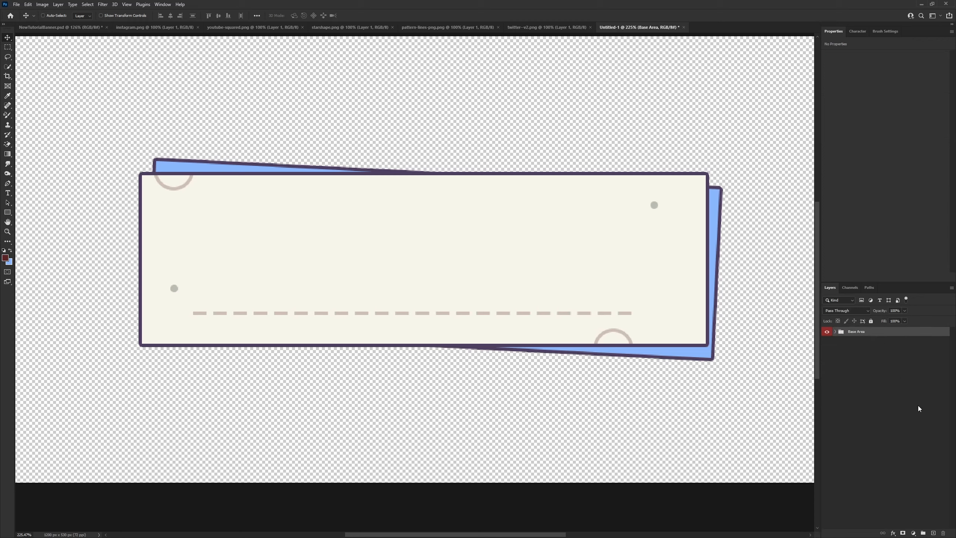
click(935, 533)
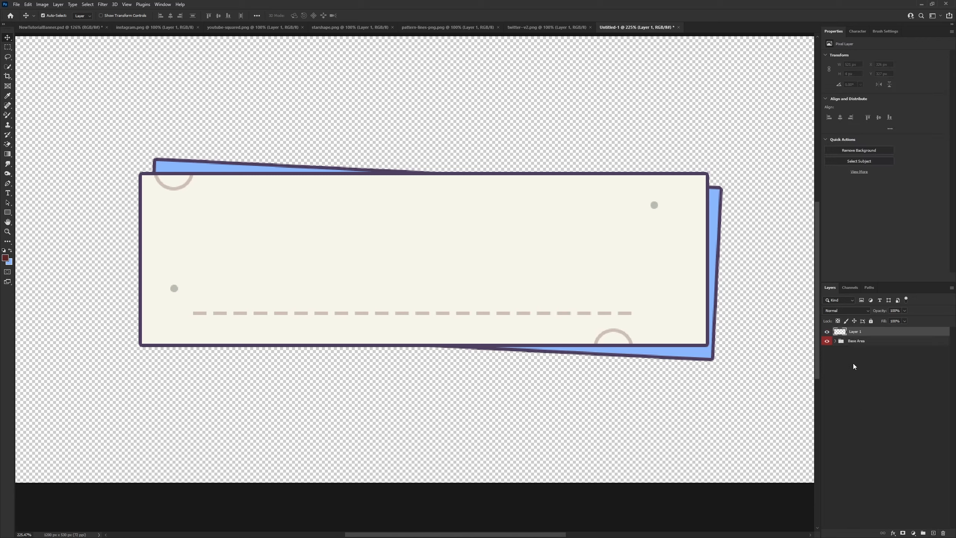
key(ctrl+g)
right_click(831, 331)
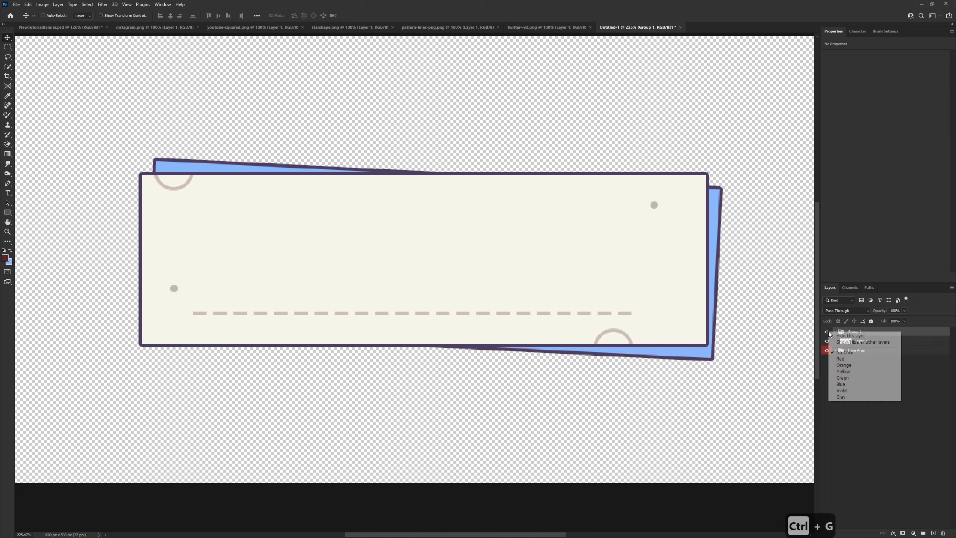
click(841, 369)
double_click(853, 331)
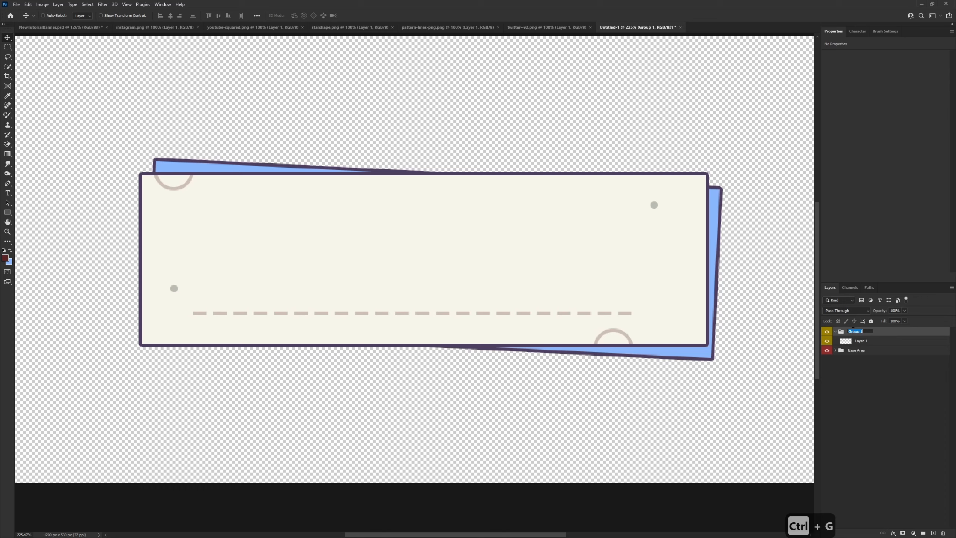
text(Text)
key(Return)
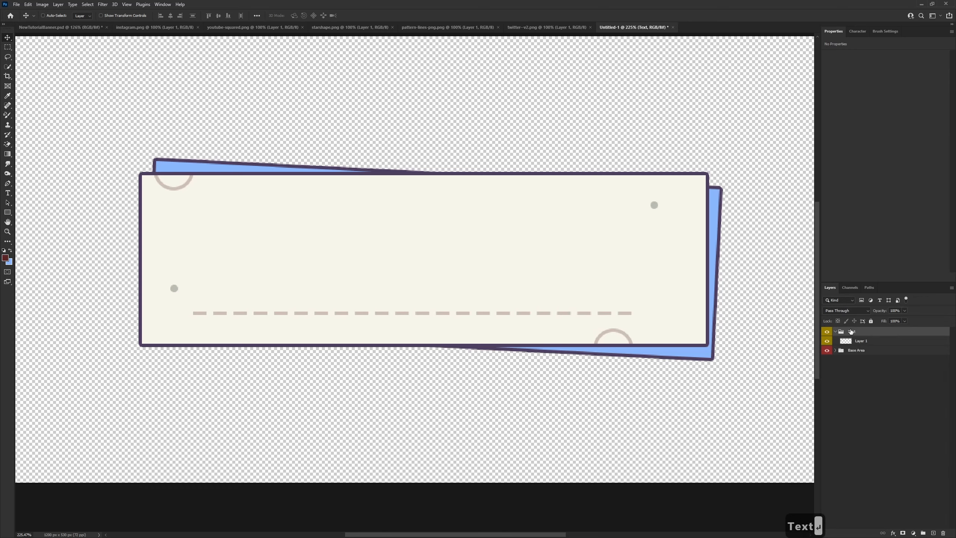
Add the horizontal text SOCIALS on the empty layer in the Text group, over the cream rectangle.
click(865, 341)
click(7, 192)
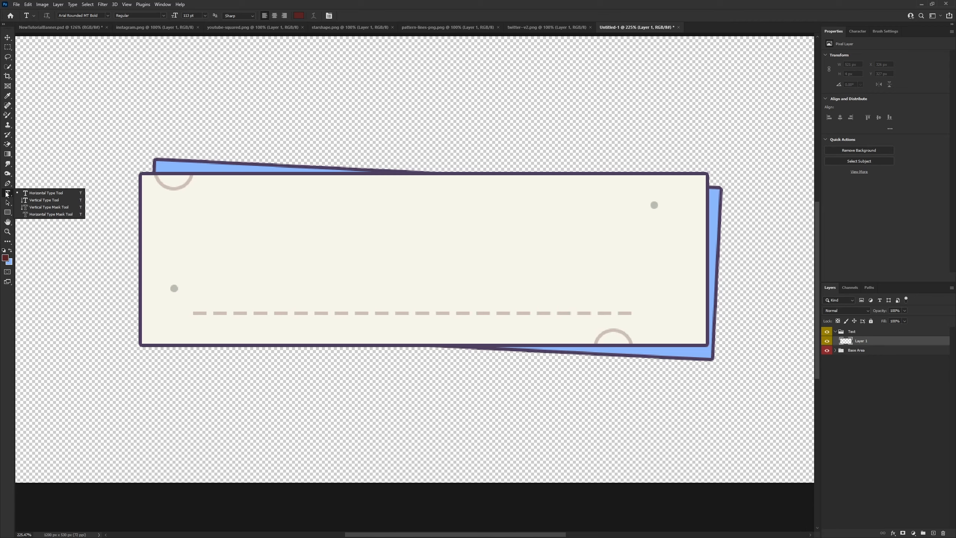
click(344, 265)
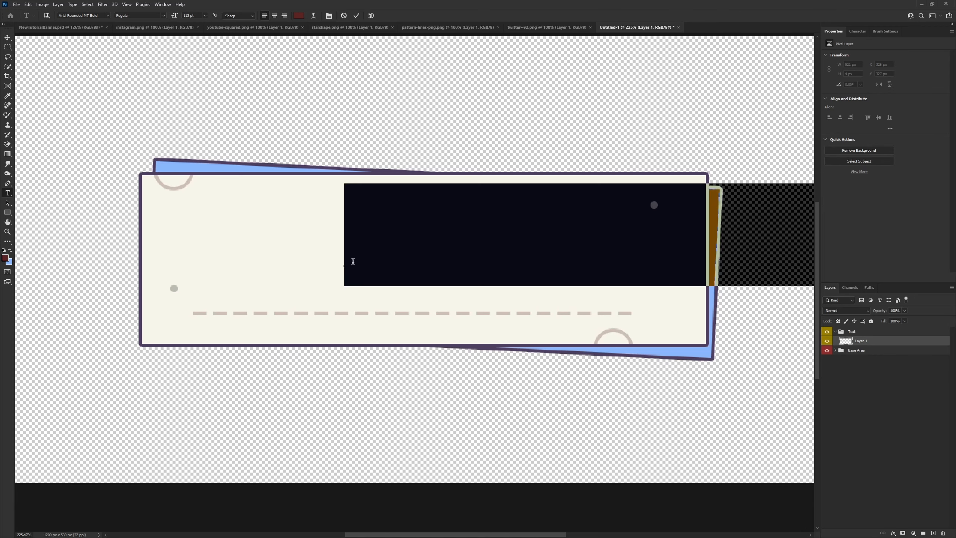
text(Socials)
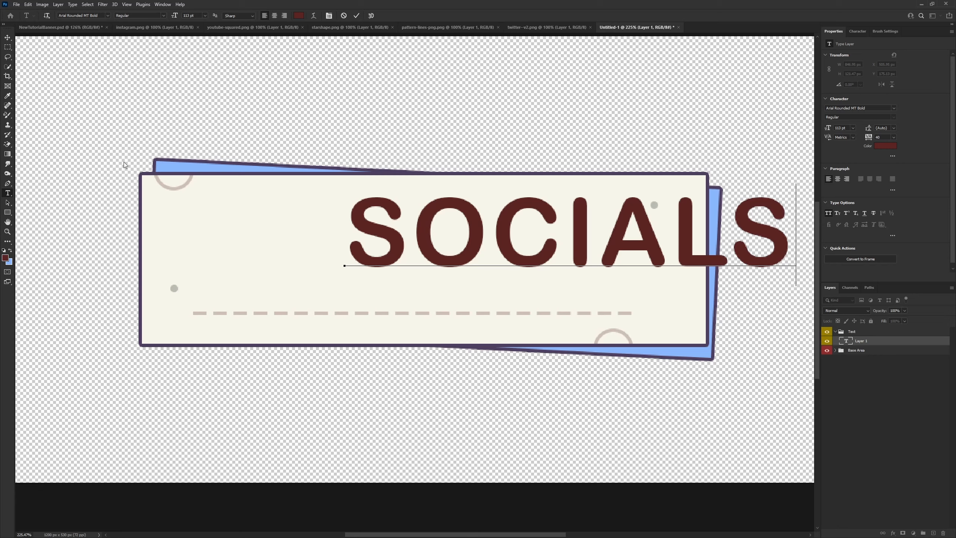
Set the font size of the whole SOCIALS text to 69 pt and commit the edit.
key(ctrl+a)
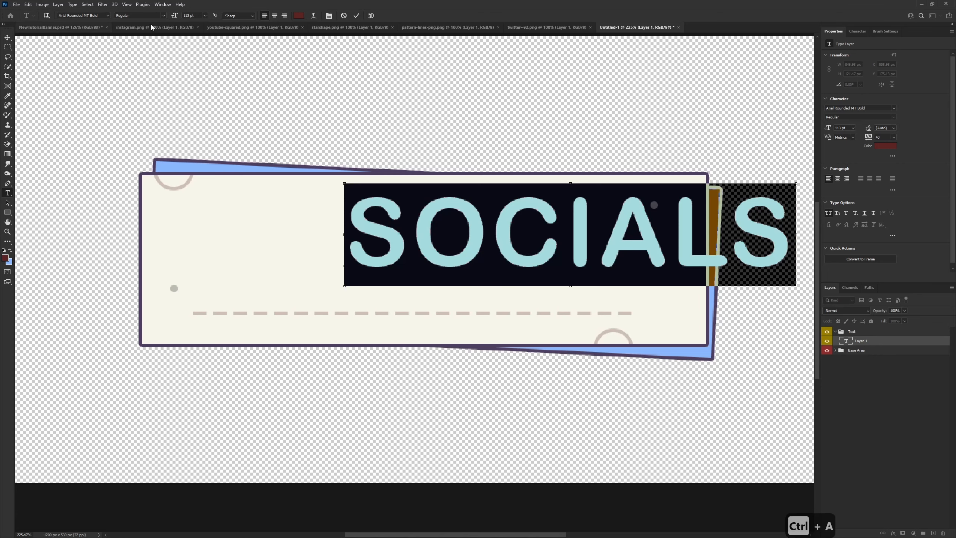
click(197, 15)
text(69)
key(Return)
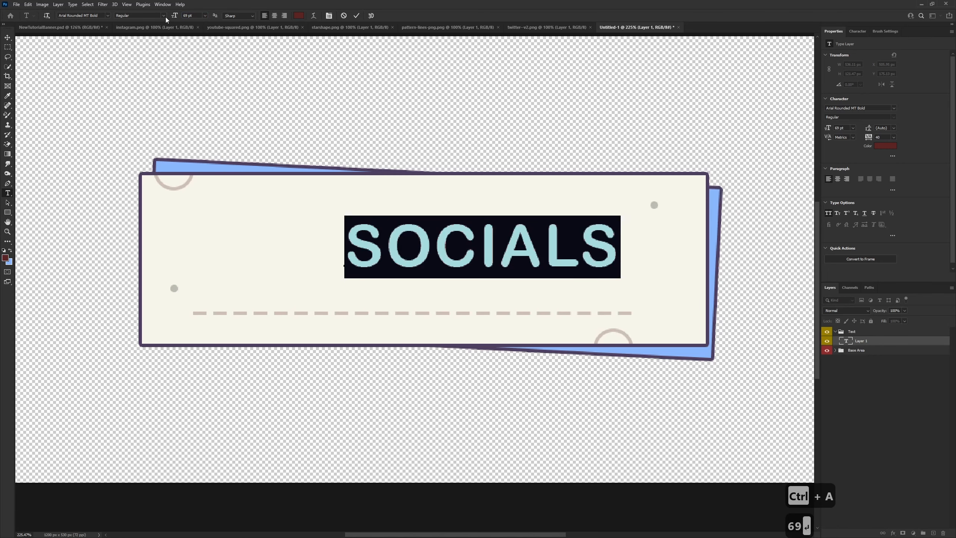
click(356, 15)
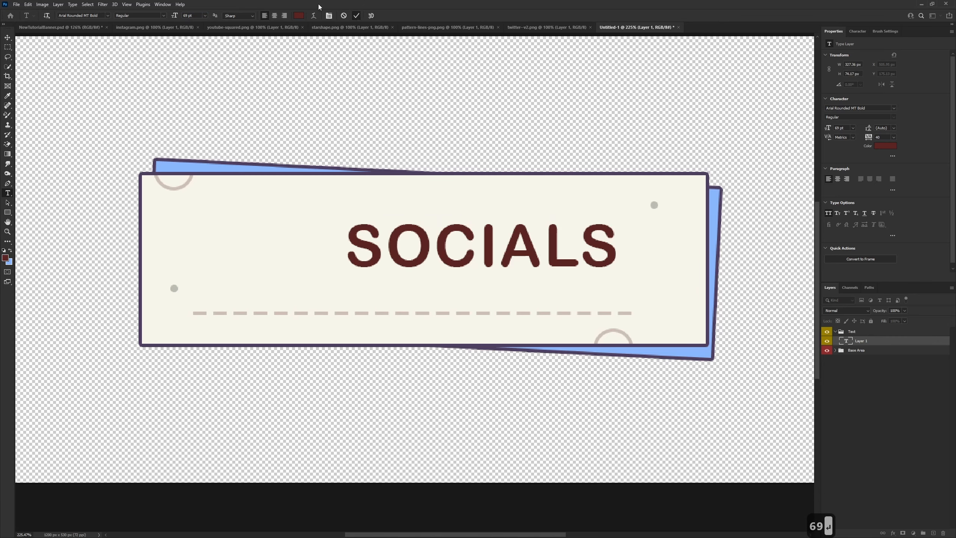
Move the SOCIALS text to the middle of the cream rectangle, just above the dashed line.
key(v)
key(ctrl+0)
drag(466, 270, 429, 282)
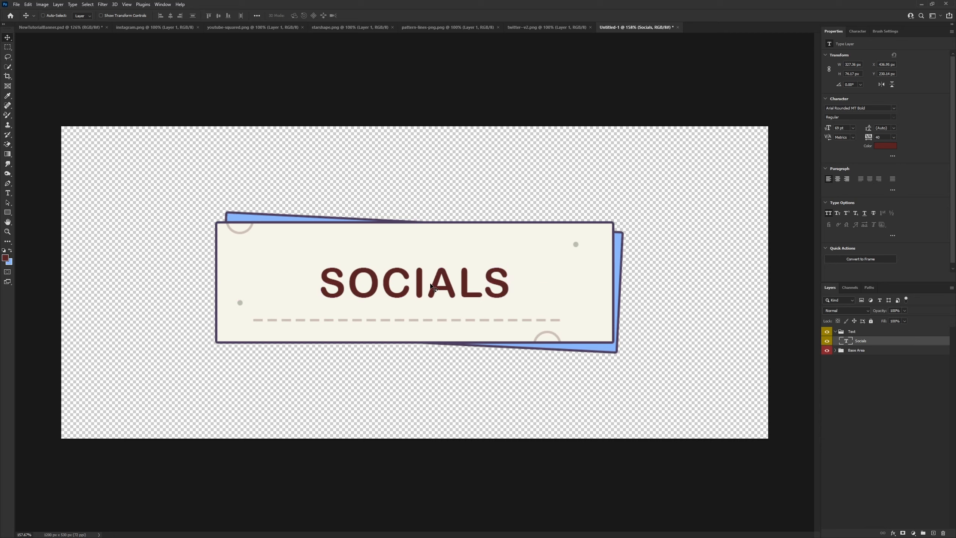
scroll(439, 322, down, 5)
scroll(439, 322, up, 4)
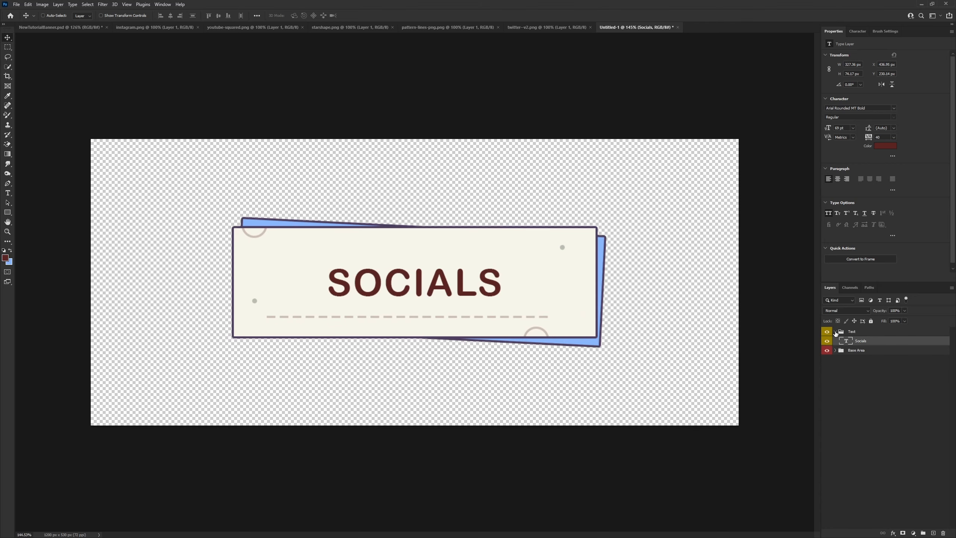
Inside Base Area, add a new layer above Line and put it in a group named Icons.
click(835, 332)
click(835, 340)
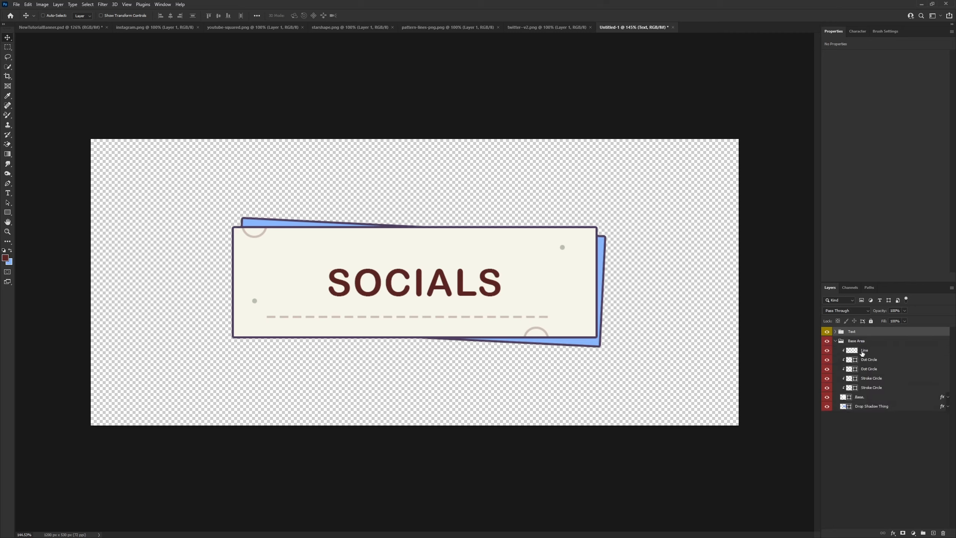
click(862, 350)
click(933, 532)
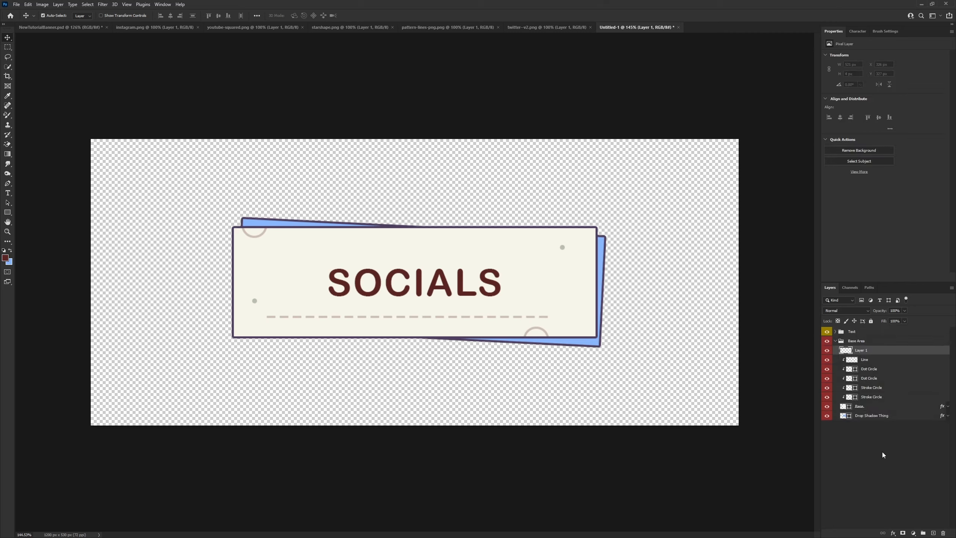
key(ctrl+g)
double_click(862, 350)
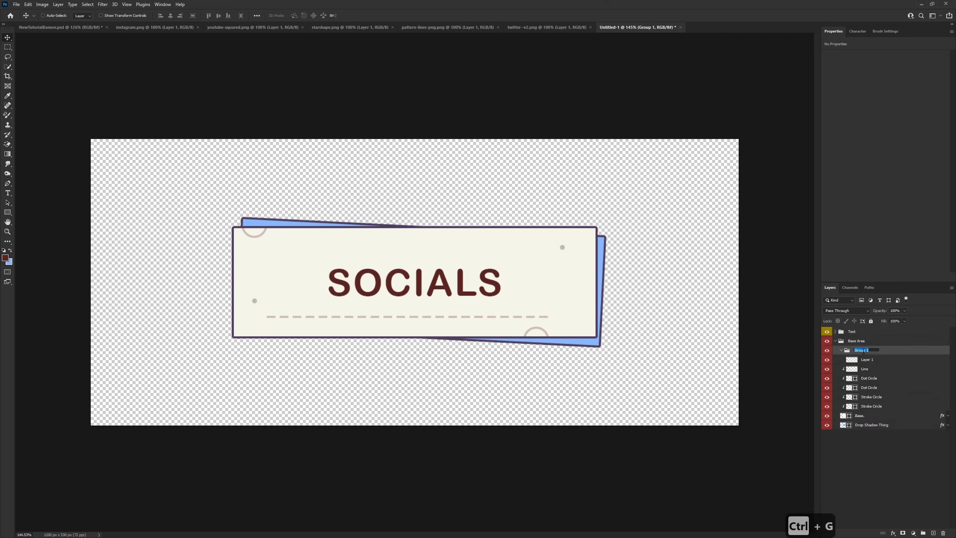
text(Icons)
key(Return)
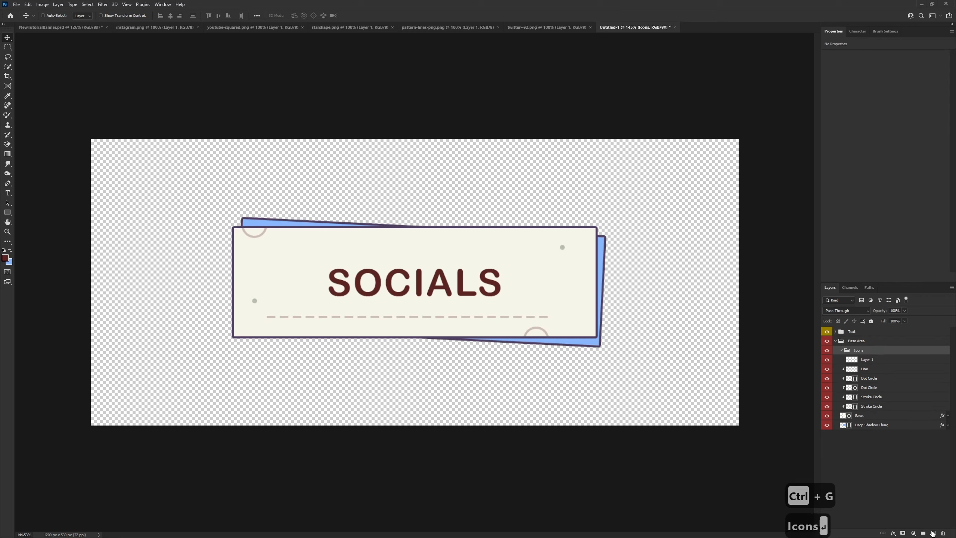
Add another new layer above the Icons group, place it in a group named Stars and collapse that group.
click(932, 532)
drag(866, 360, 859, 349)
key(ctrl+g)
double_click(860, 351)
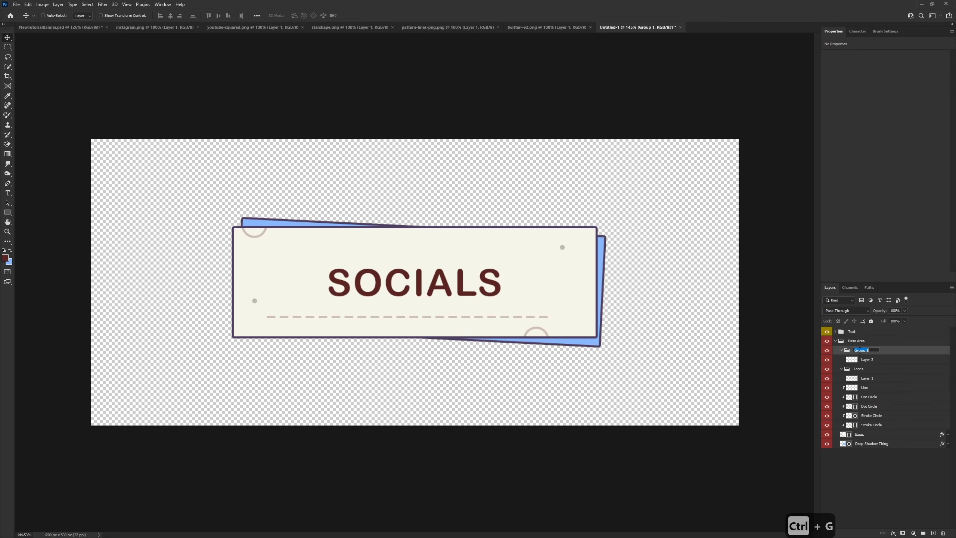
text(Stars)
key(Return)
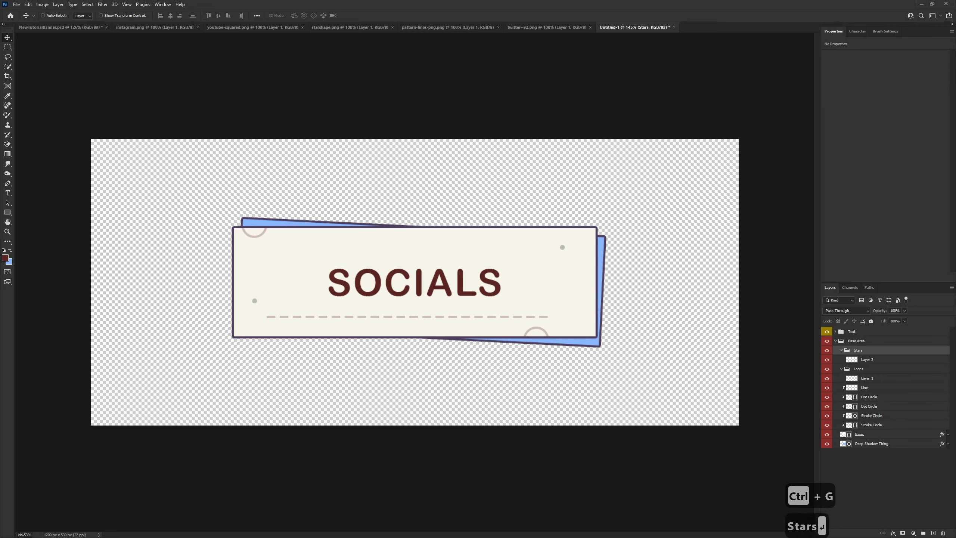
click(841, 350)
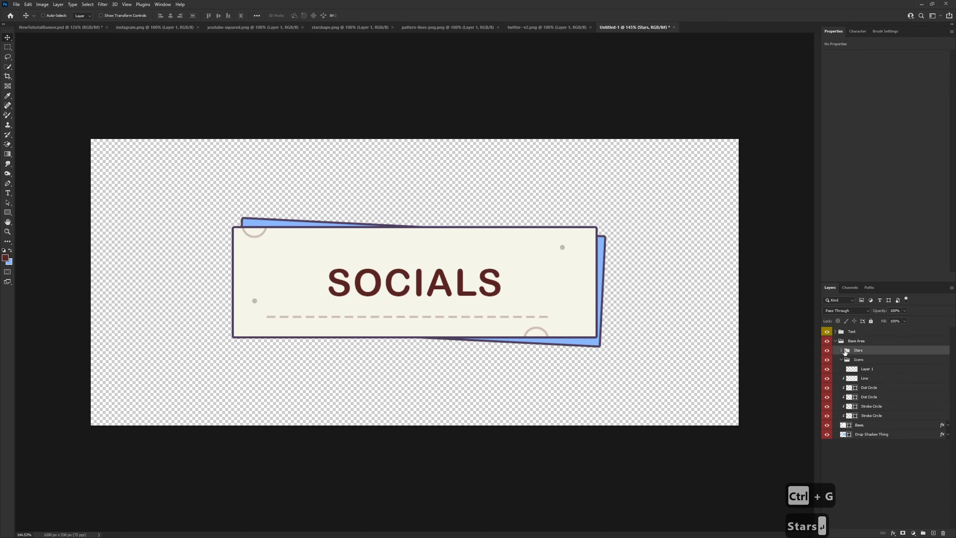
Close instagram.png and bring the YouTube and Twitter icons from their image files into the banner's Icons group, above Layer 1.
click(857, 371)
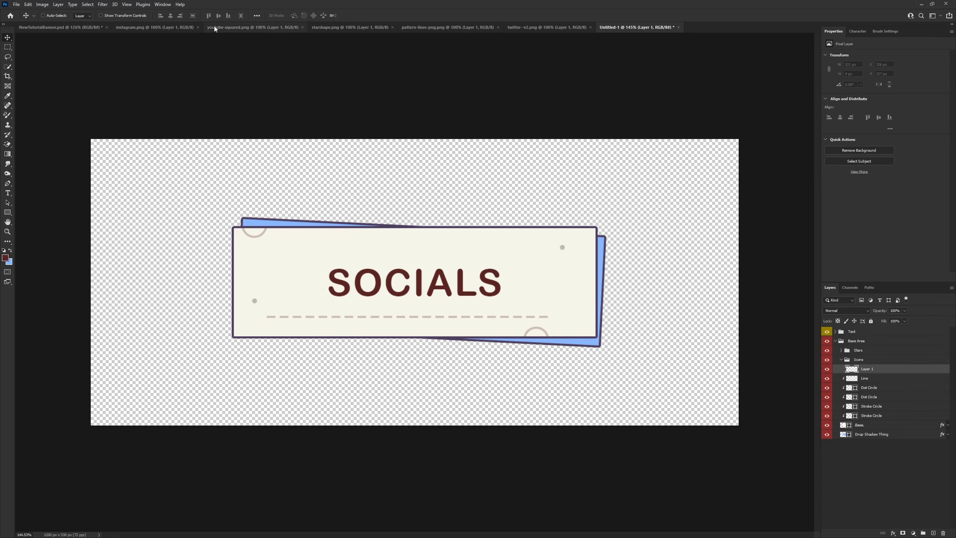
click(182, 28)
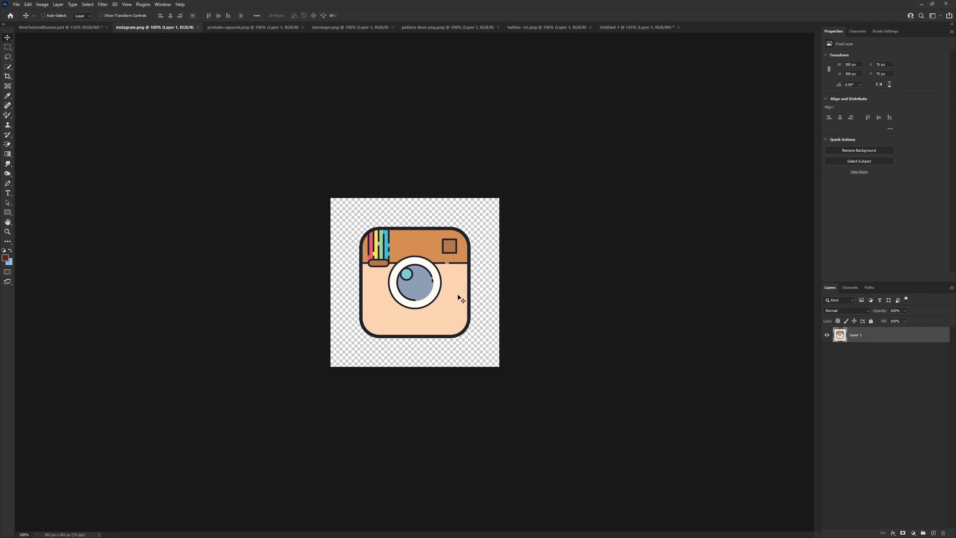
click(197, 28)
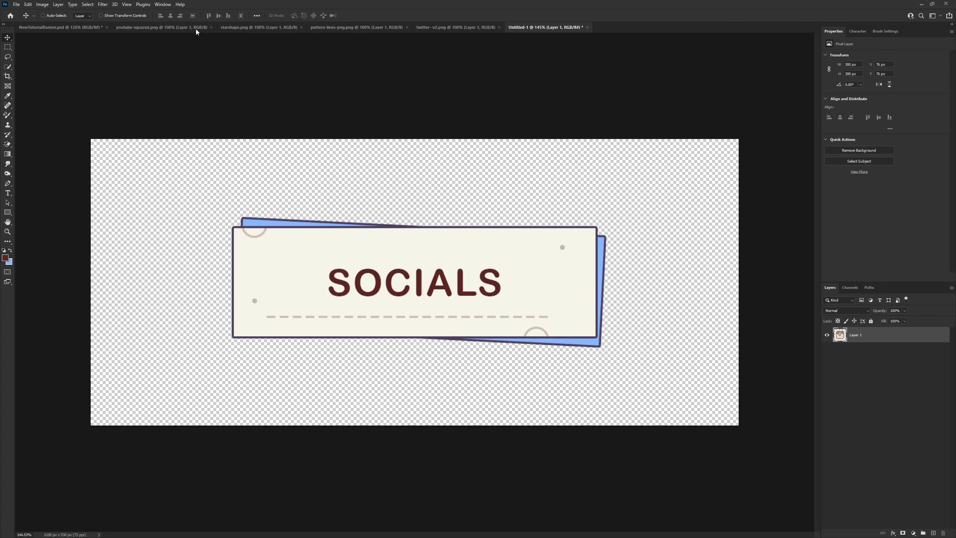
click(196, 29)
drag(355, 186, 530, 314)
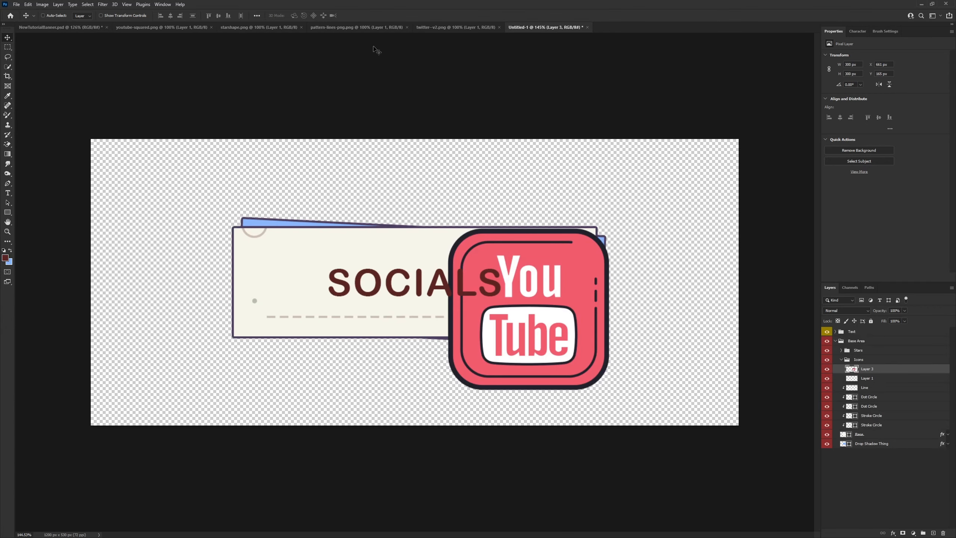
click(417, 29)
drag(359, 282, 326, 253)
Scale the YouTube icon to about 12.5%, rotate it 10° and place it beside the end of SOCIALS, above the dashed line.
click(861, 378)
scroll(509, 303, up, 2)
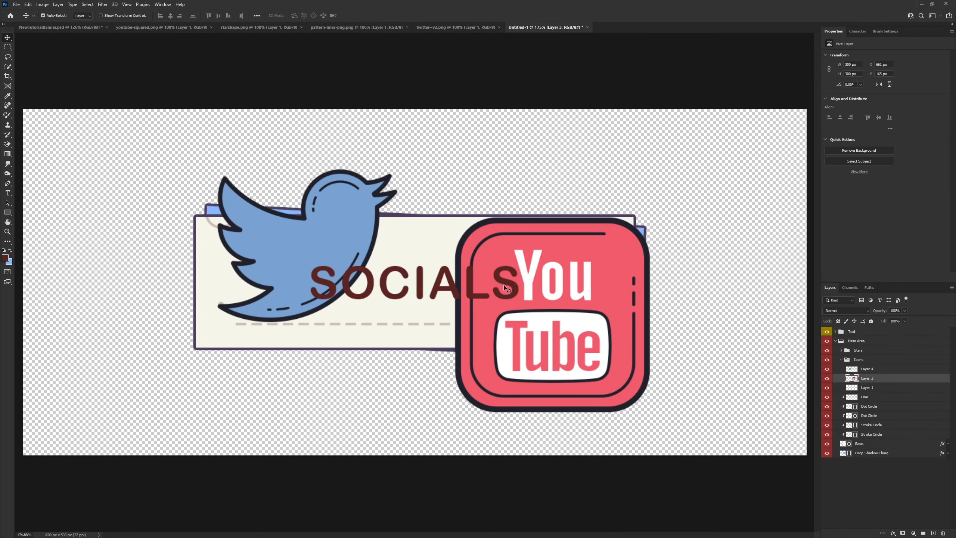
key(ctrl+t)
drag(639, 217, 487, 380)
key(ctrl+z)
drag(472, 397, 551, 306)
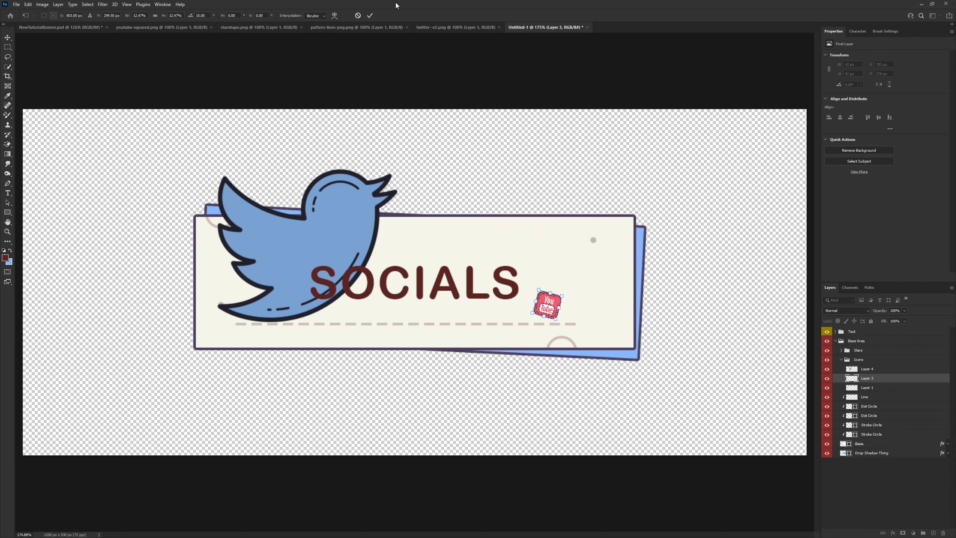
click(369, 14)
Rename the YouTube icon's layer as YouTube and delete the empty Layer 1 from the Icons group.
double_click(866, 378)
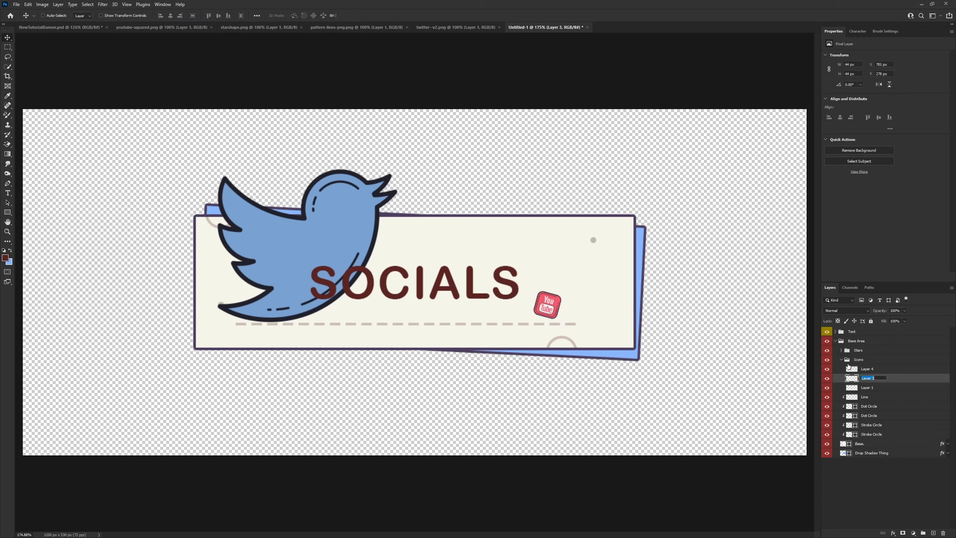
text(YouTube)
key(Return)
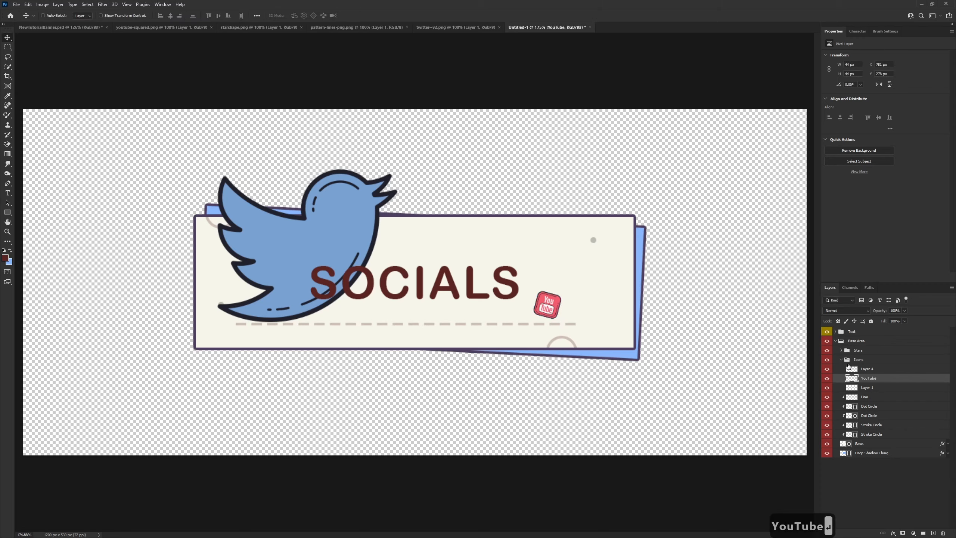
click(872, 388)
key(Delete)
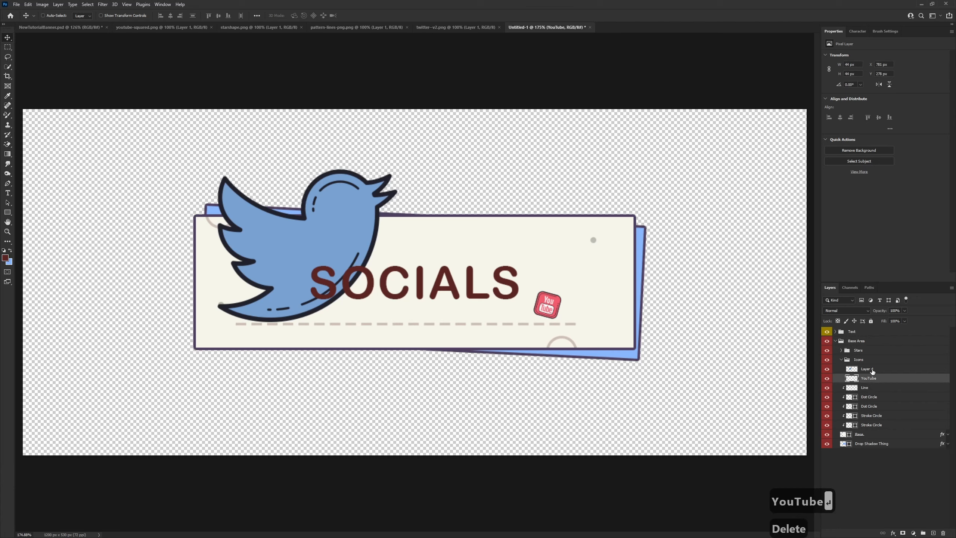
Rename the bird icon's layer as Twitter.
double_click(871, 369)
text(Twitter)
key(Return)
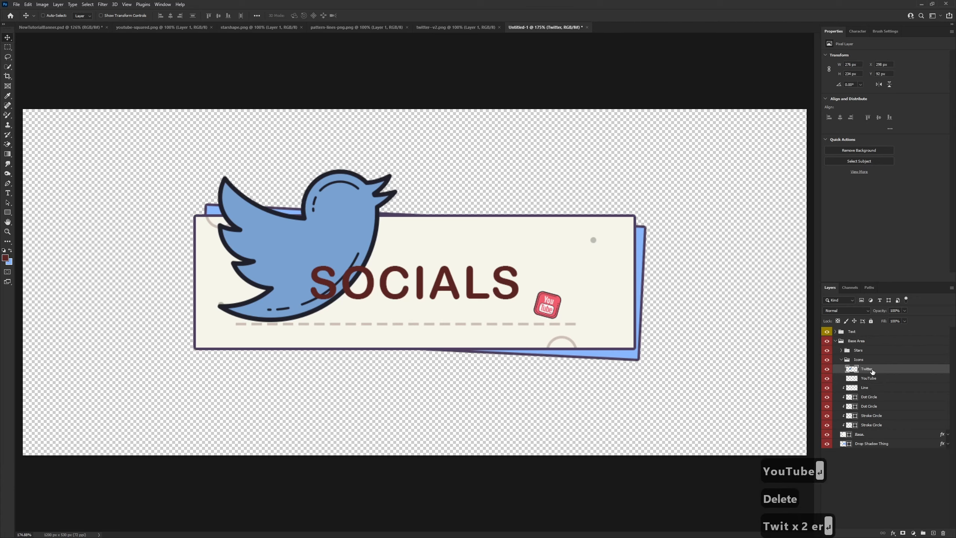
Scale the Twitter icon to about 25%, tilt it counterclockwise and place it just before the SOCIALS text on the cream rectangle.
key(ctrl+t)
drag(398, 168, 281, 257)
drag(248, 299, 279, 265)
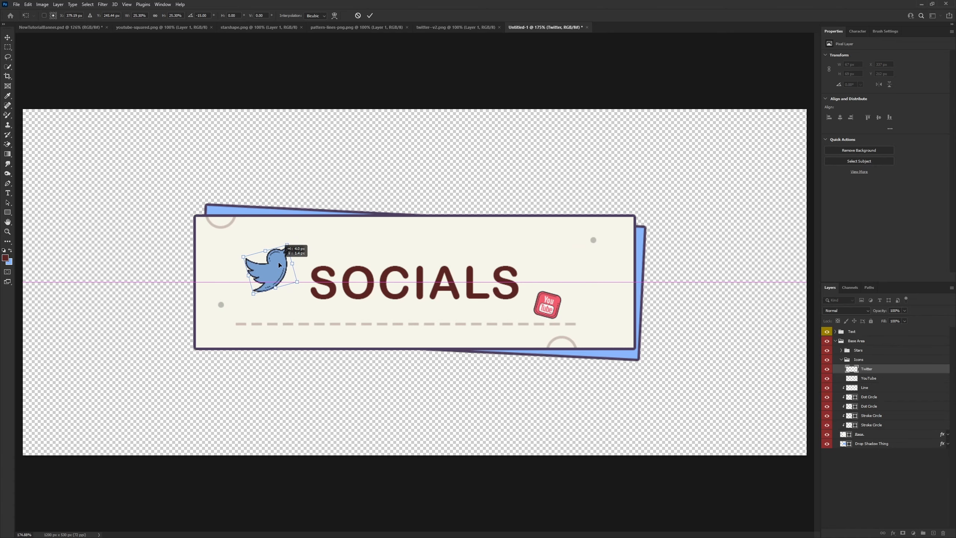
click(370, 15)
scroll(363, 303, down, 3)
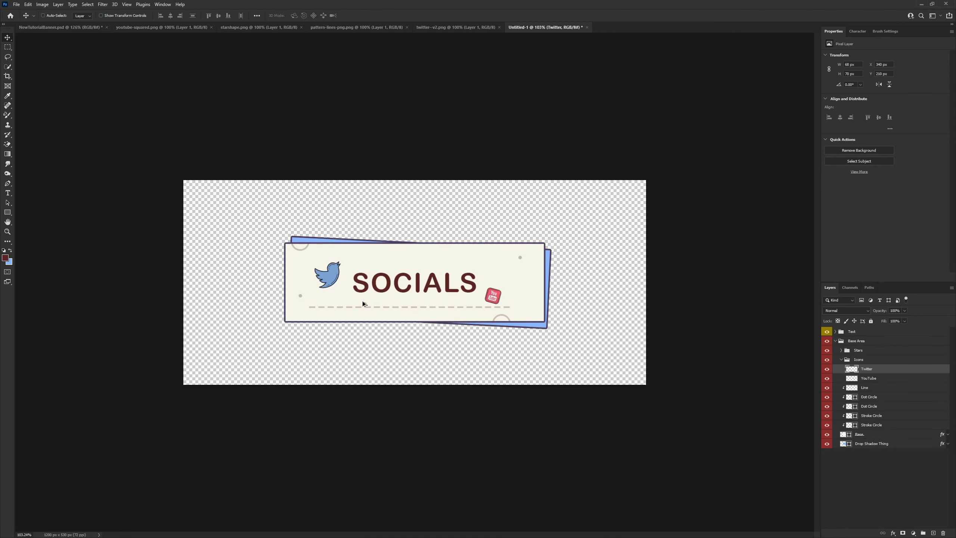
scroll(359, 301, up, 3)
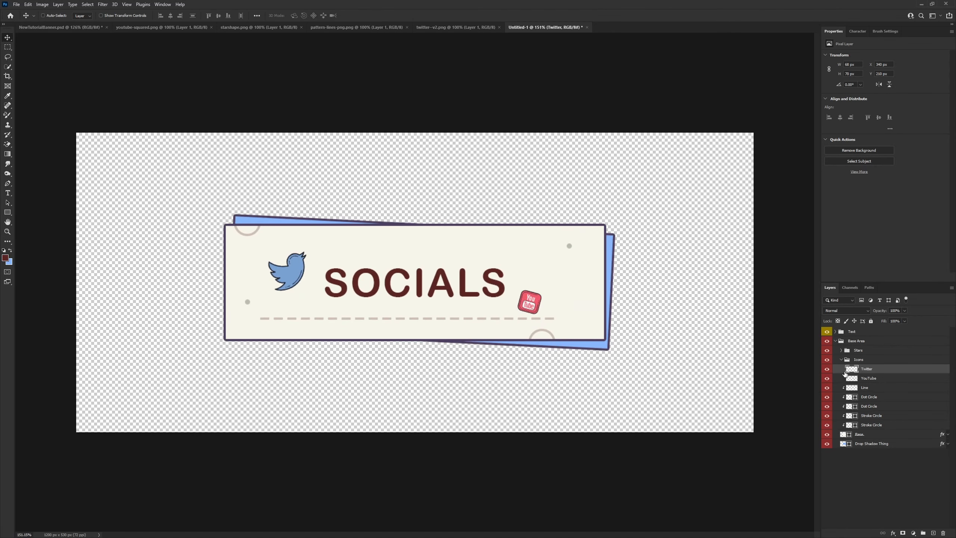
Collapse the Icons group and bring the star from the star image file into the Stars group, above Layer 2.
click(841, 360)
click(842, 351)
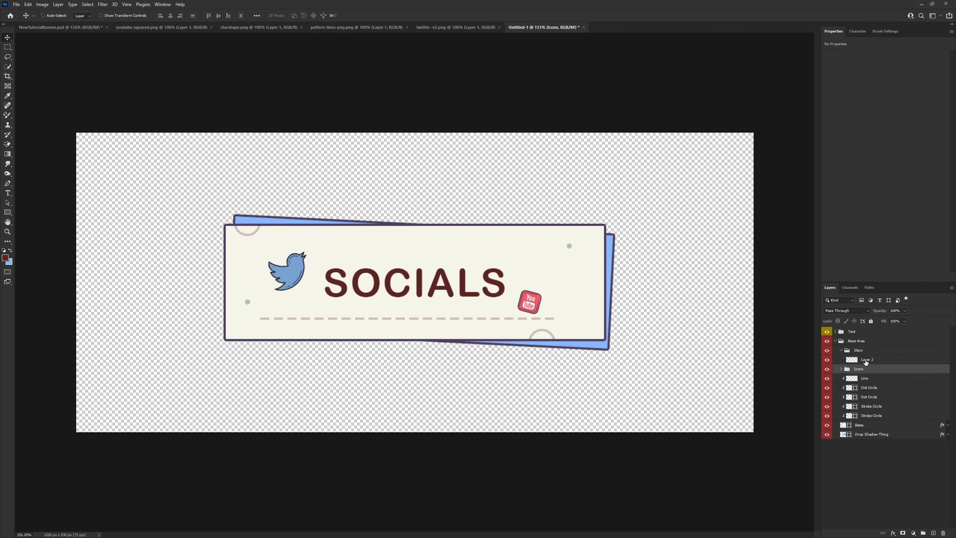
click(853, 360)
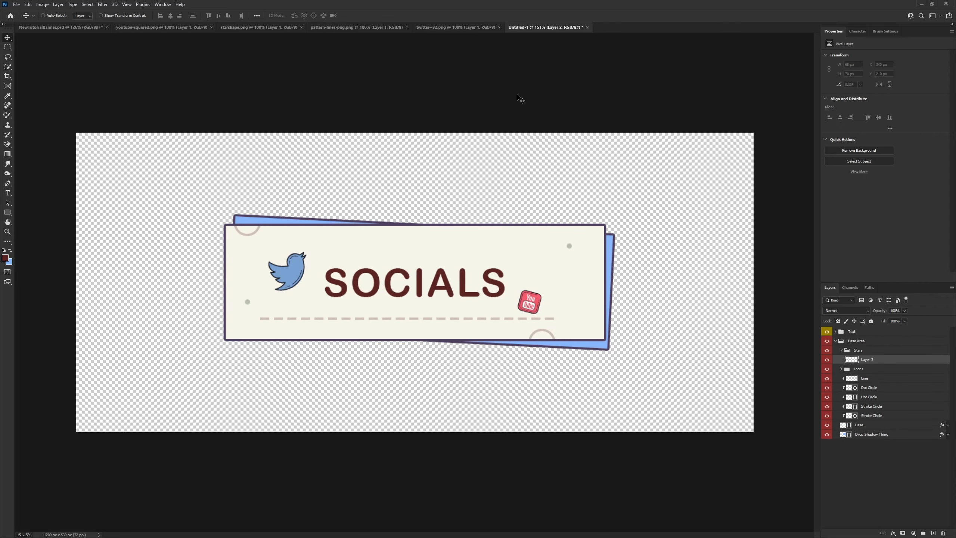
click(261, 28)
drag(409, 277, 436, 241)
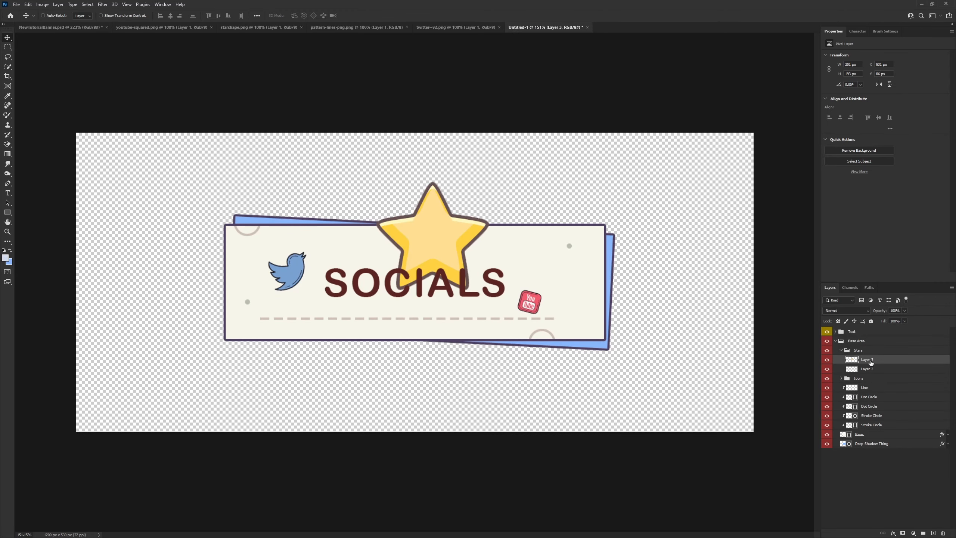
Apply a Color Overlay in pale blue d0dceb to the star layer.
right_click(871, 362)
click(876, 55)
click(562, 421)
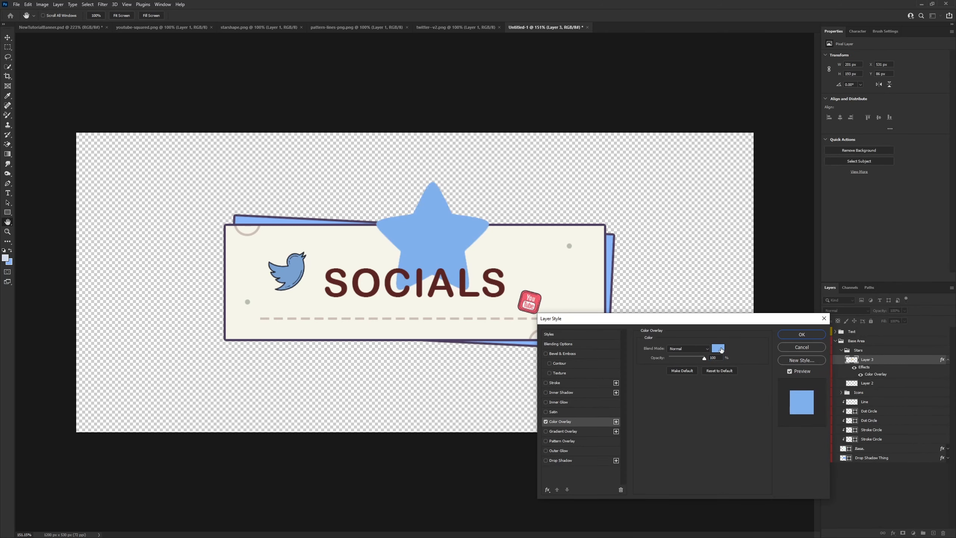
click(717, 348)
click(6, 256)
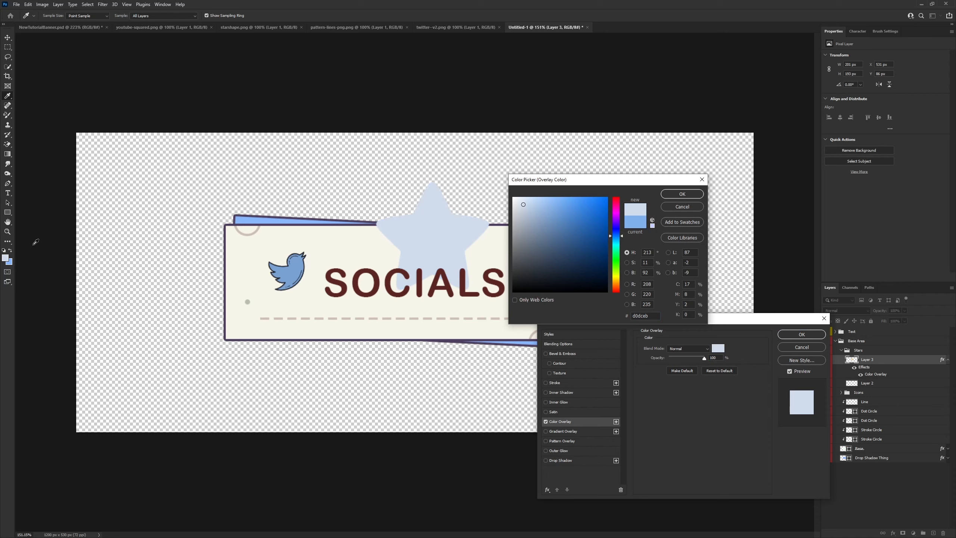
click(682, 194)
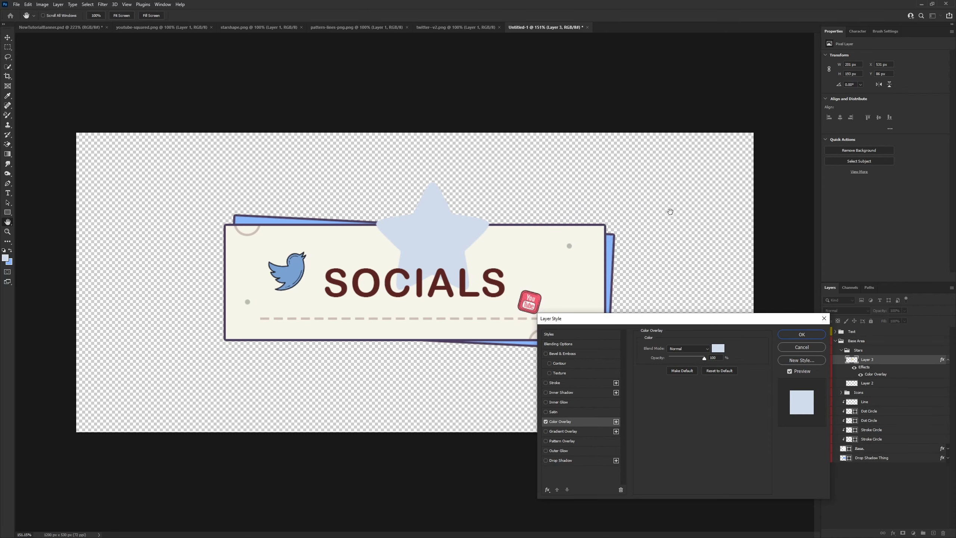
Add an outside Stroke in dark red 5b2421 to the star and apply the layer style.
click(545, 382)
click(570, 383)
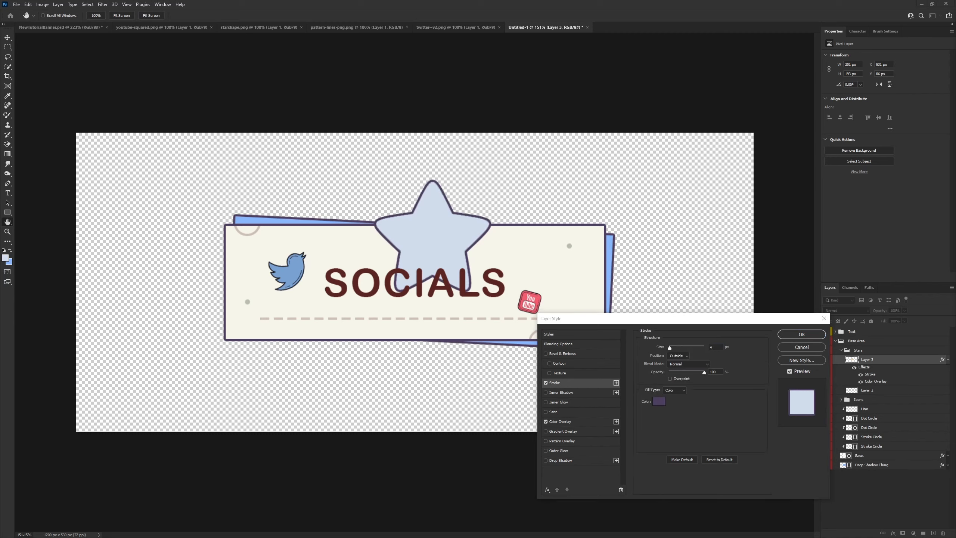
key(ctrl+c)
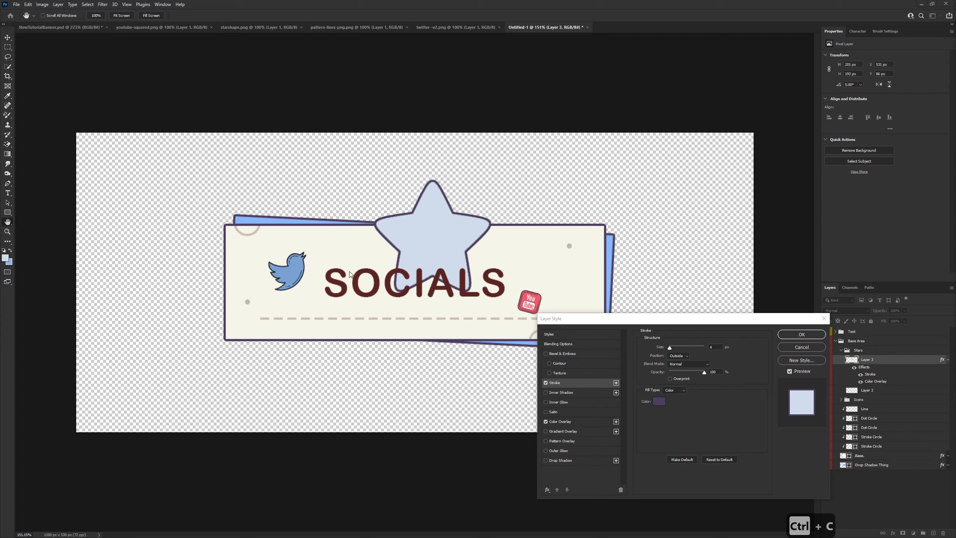
click(660, 401)
key(ctrl+v)
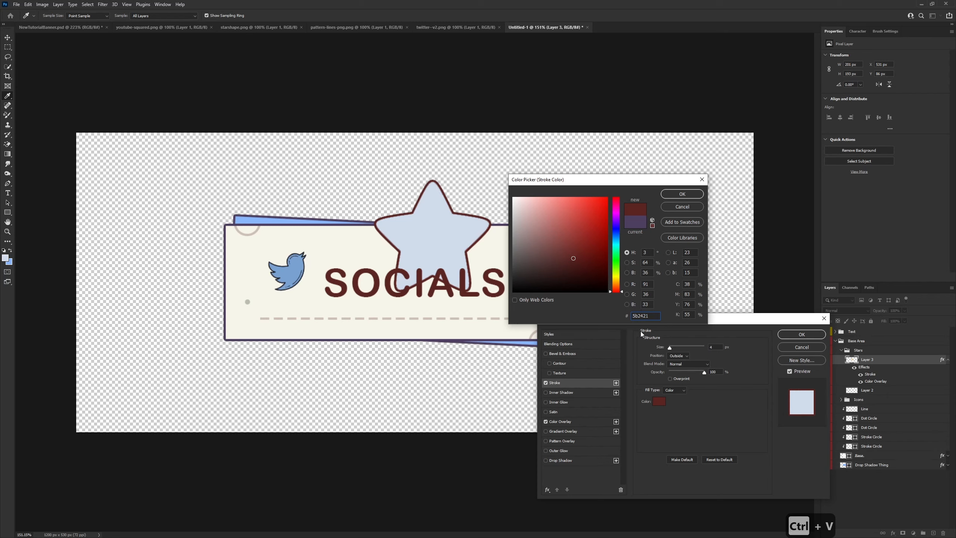
click(681, 194)
click(793, 335)
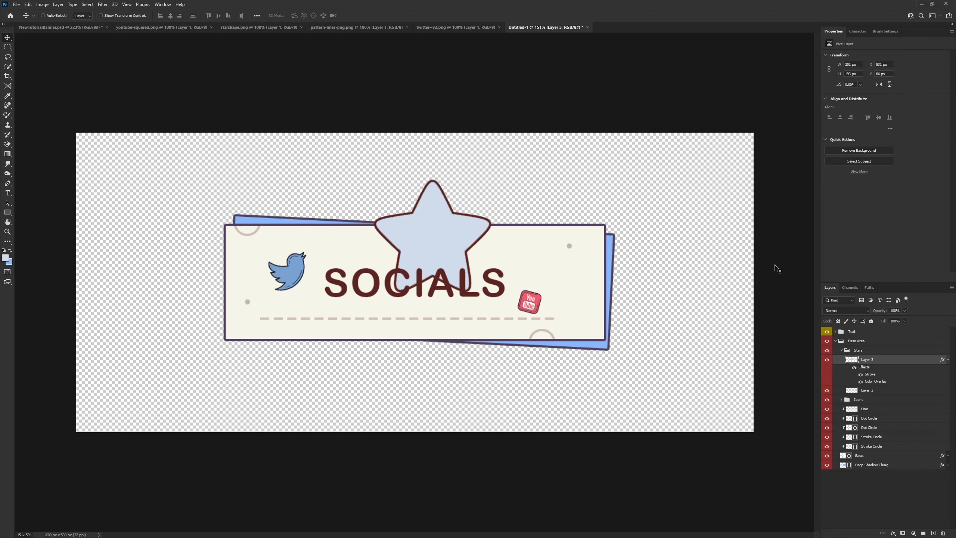
Rename the star layer as Large Star and collapse its effects list.
double_click(872, 361)
text(Larg)
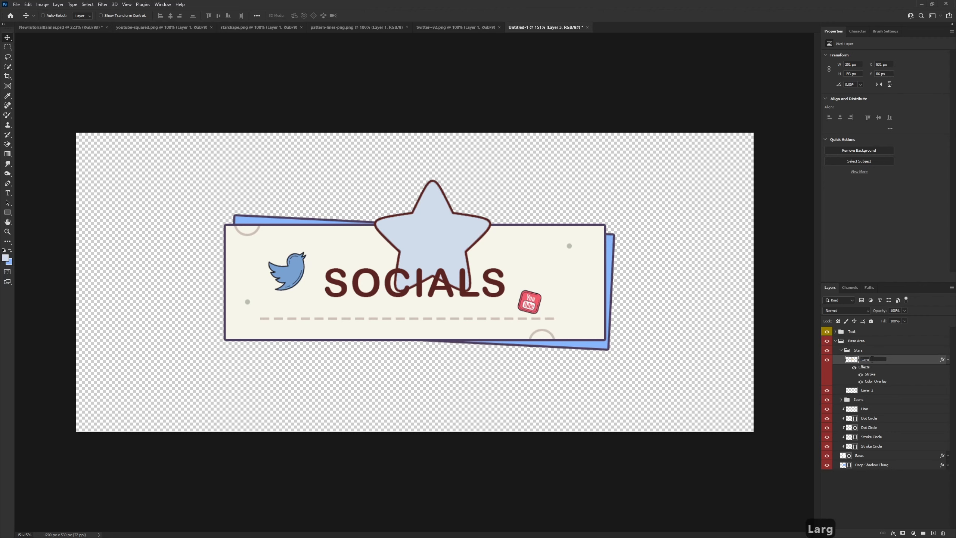
text(e Star)
key(Return)
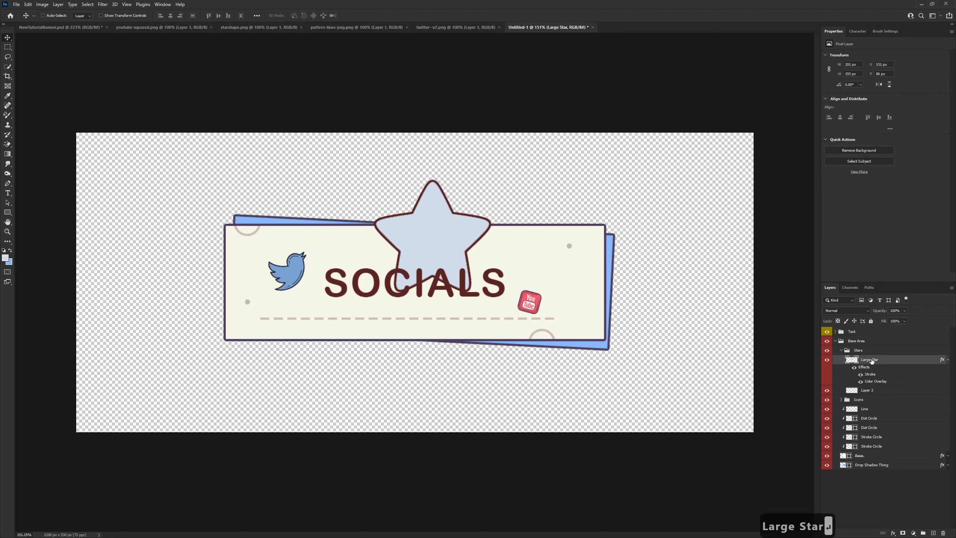
click(948, 359)
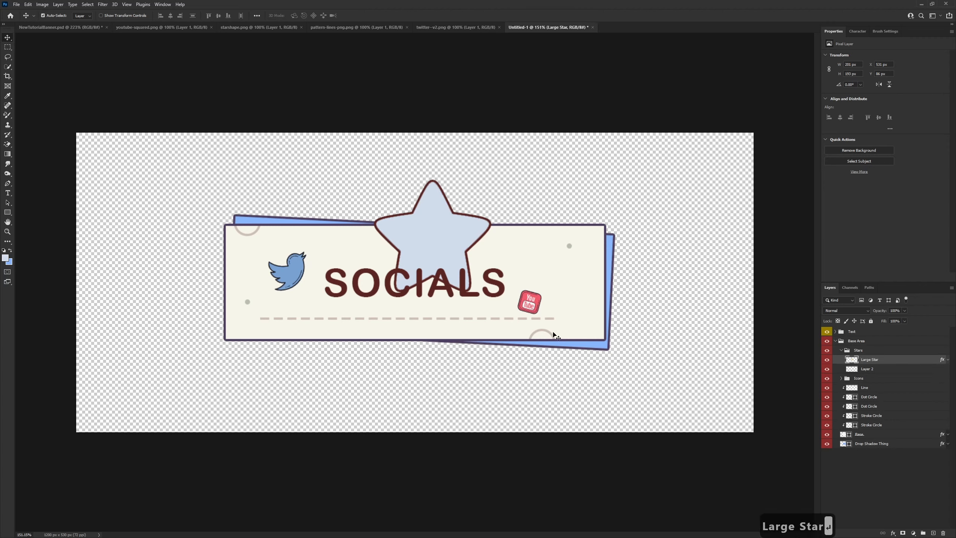
Shrink Large Star to about 64 × 67 px, tilt it and place it on the cream rectangle's upper edge, right of centre.
key(ctrl+t)
drag(491, 179, 421, 244)
drag(426, 236, 526, 221)
mouse_move(511, 229)
mouse_down()
mouse_move(542, 211)
mouse_move(526, 221)
mouse_up()
click(369, 16)
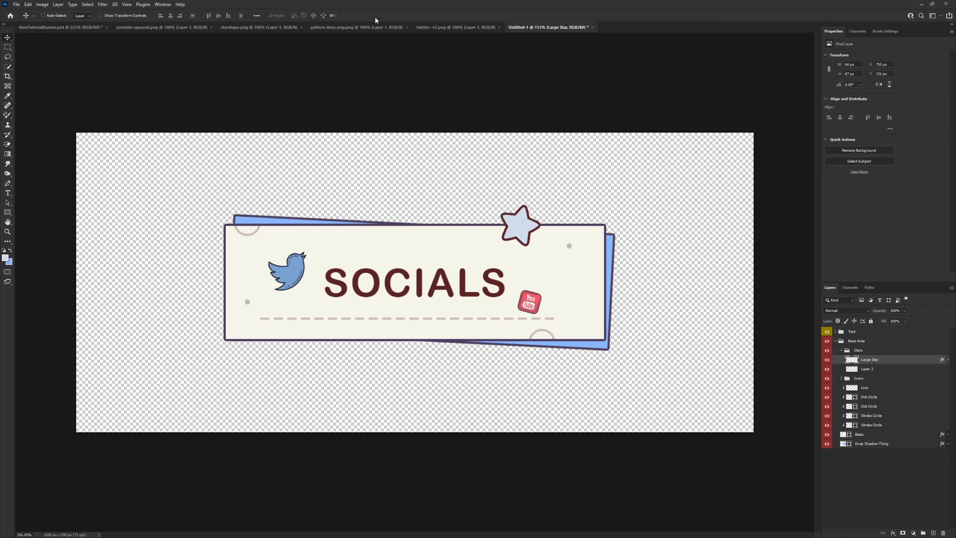
Duplicate the Large Star layer and name the copy Medium Star.
key(ctrl+j)
double_click(873, 359)
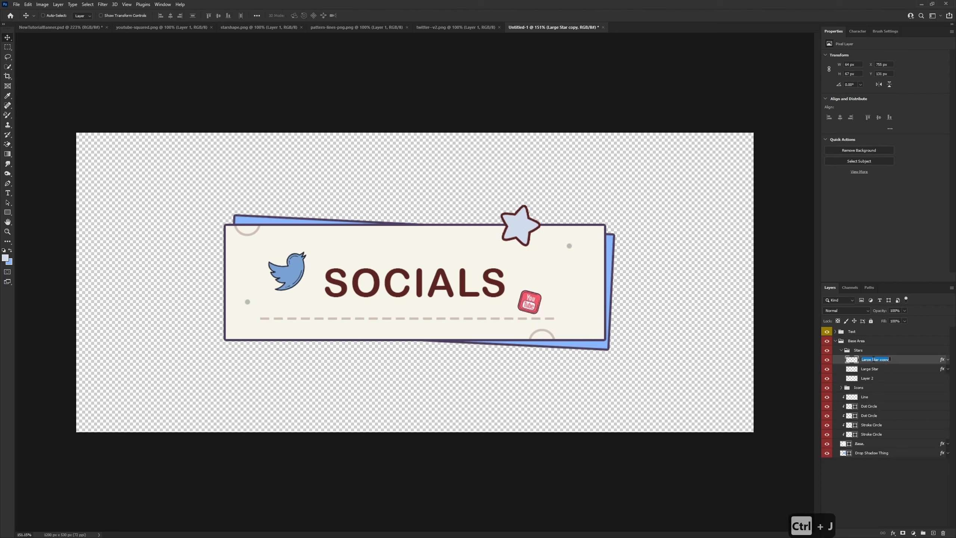
text(Medium Star)
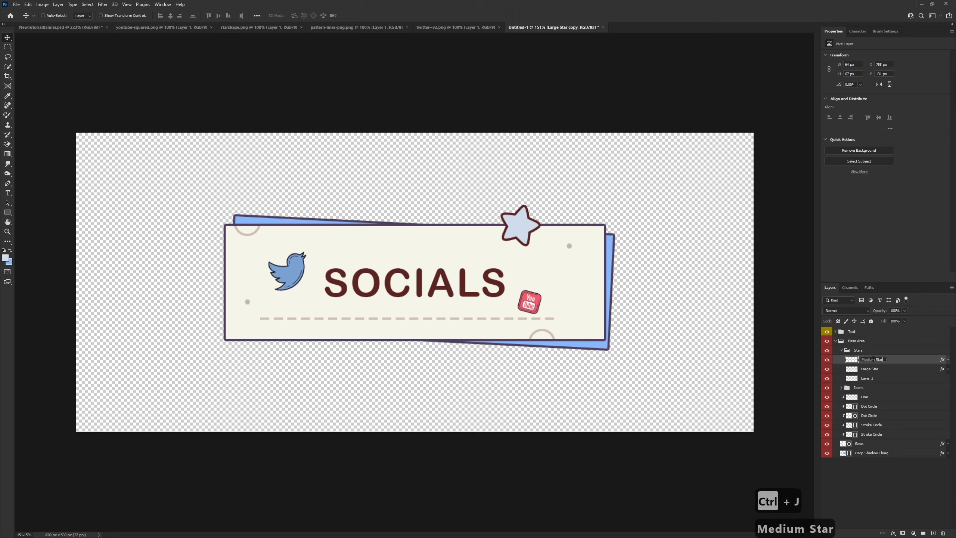
key(Return)
Rotate Medium Star, shrink it to about 43 × 45 px and place it on the cream rectangle's left edge near the lower corner.
key(ctrl+t)
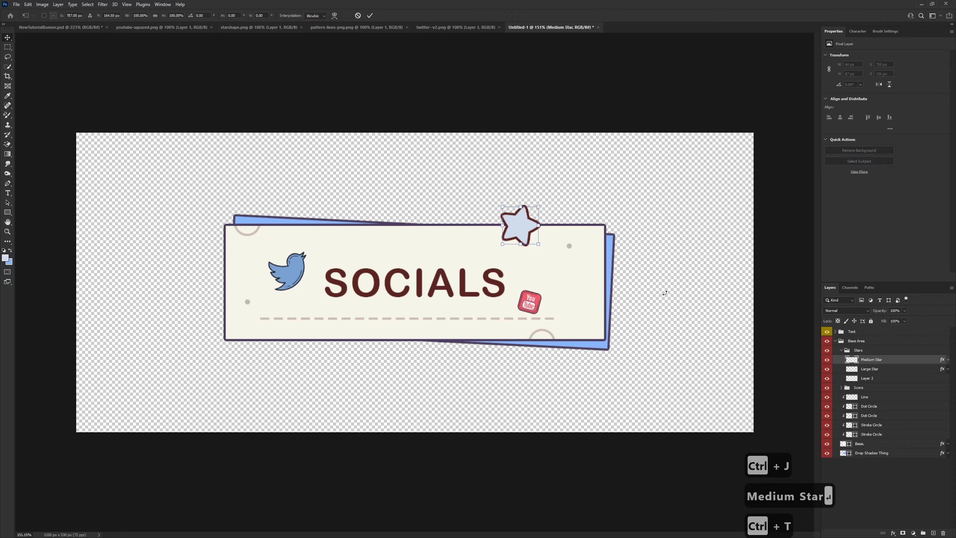
mouse_move(587, 176)
mouse_down()
mouse_move(548, 167)
mouse_move(572, 183)
mouse_up()
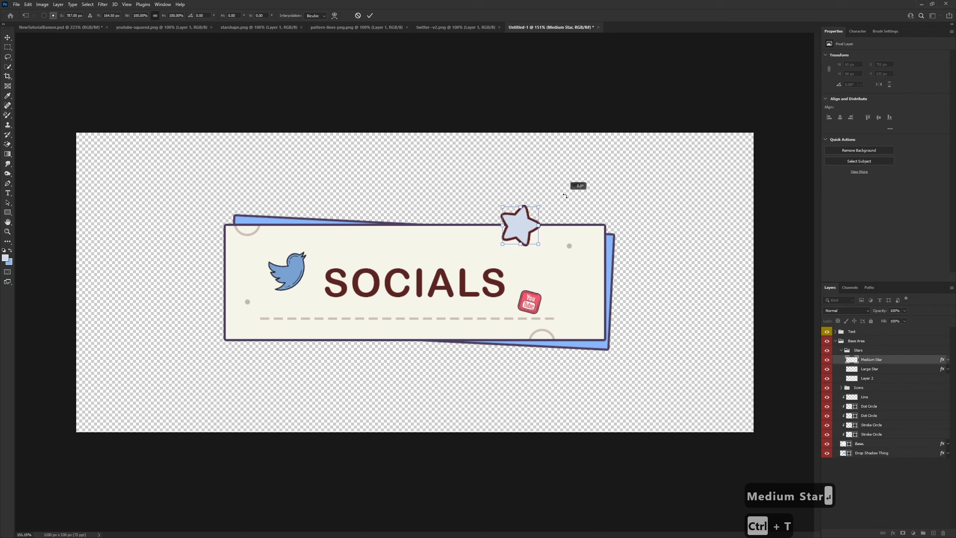
drag(534, 218, 235, 315)
click(368, 16)
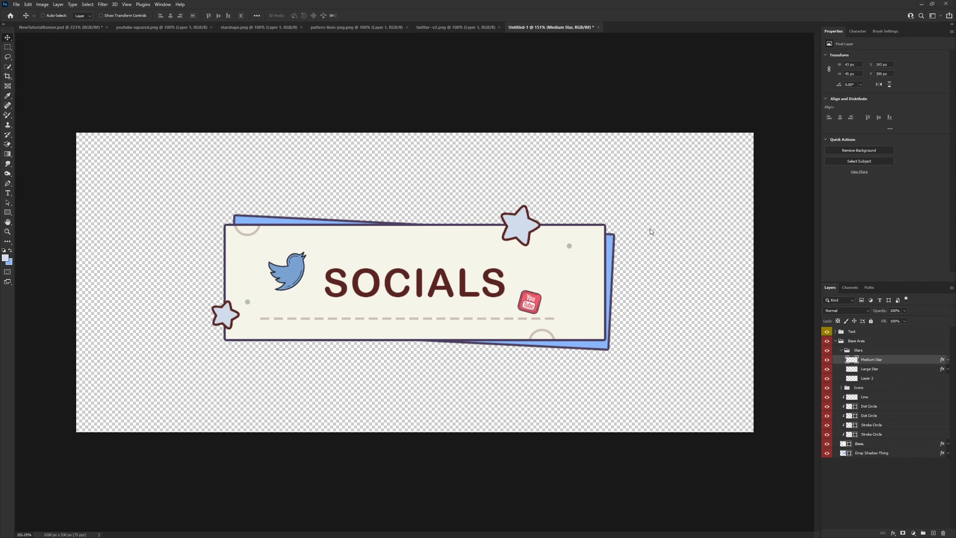
Change Medium Star's Color Overlay to pink ffcdcc.
key(ctrl+c)
right_click(889, 356)
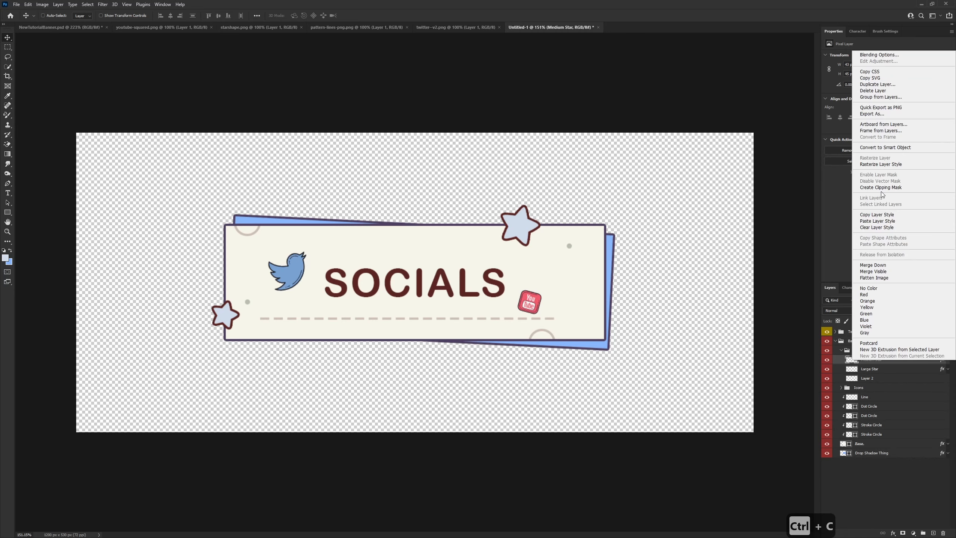
click(881, 192)
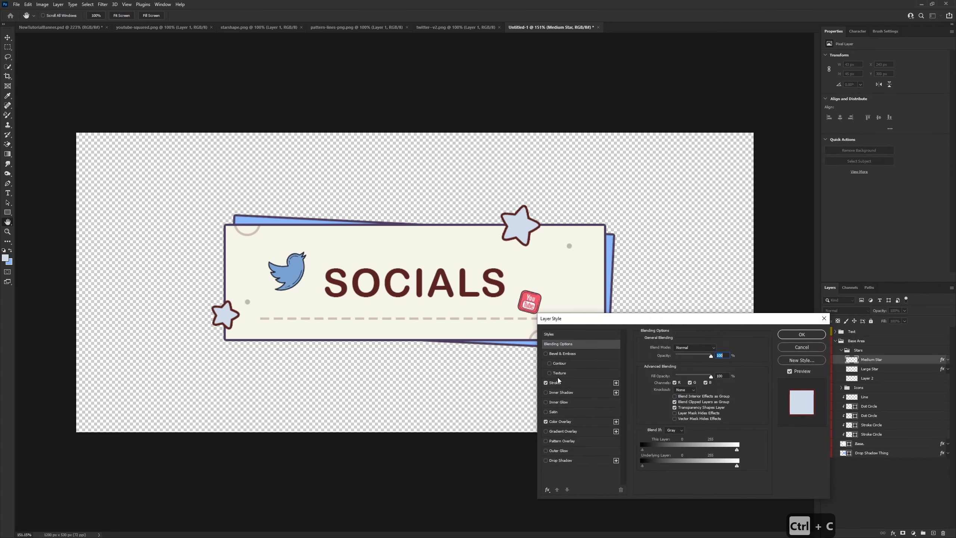
click(564, 422)
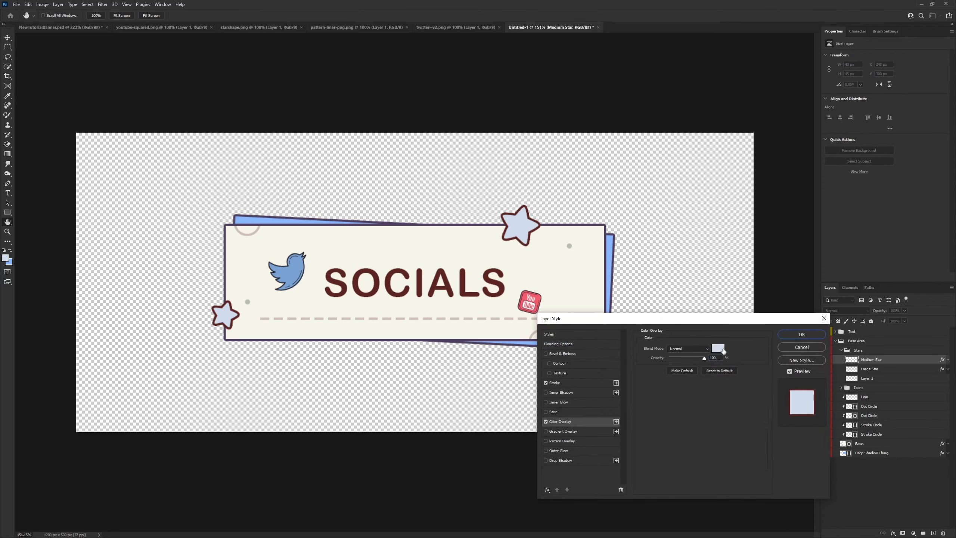
click(721, 349)
key(ctrl+v)
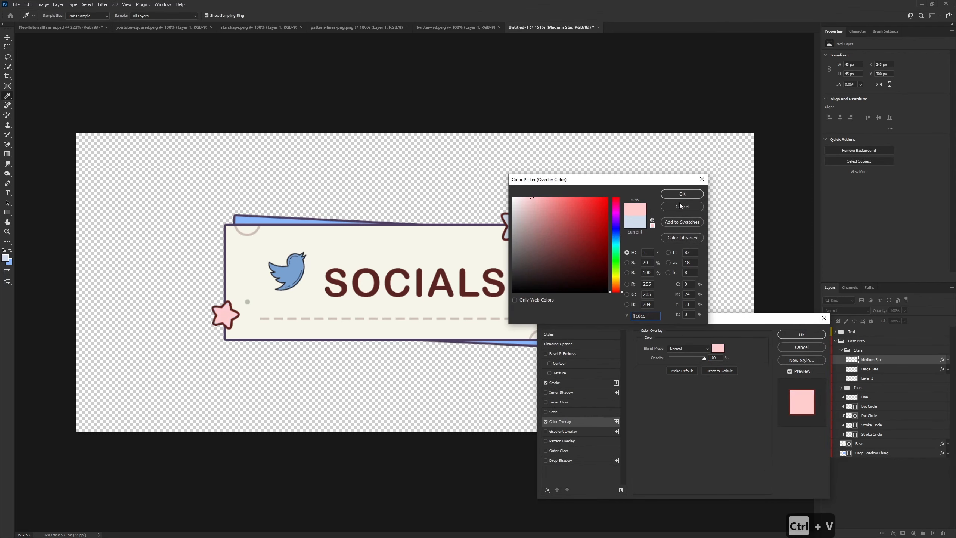
click(685, 192)
key(Return)
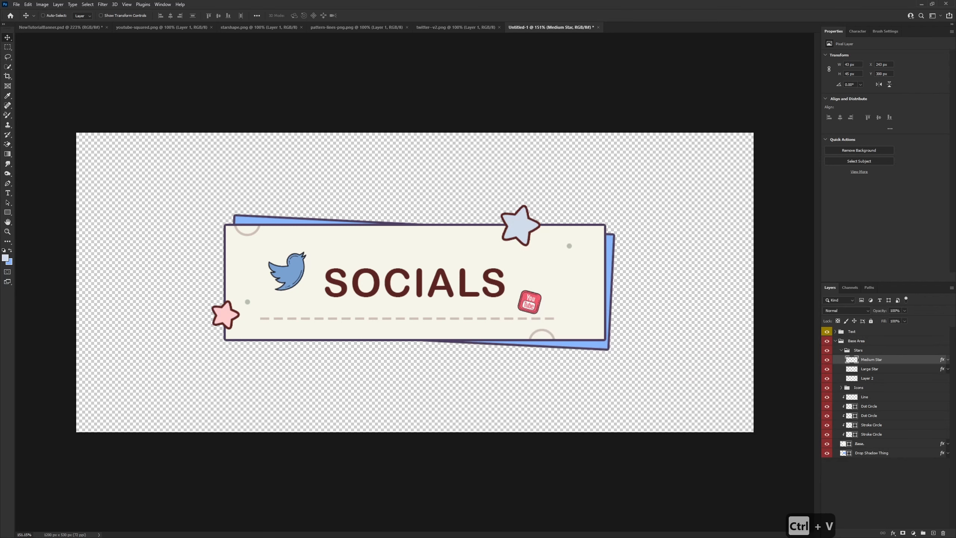
Duplicate the Medium Star layer and name the copy Small Star.
key(ctrl+c)
key(ctrl+j)
double_click(881, 360)
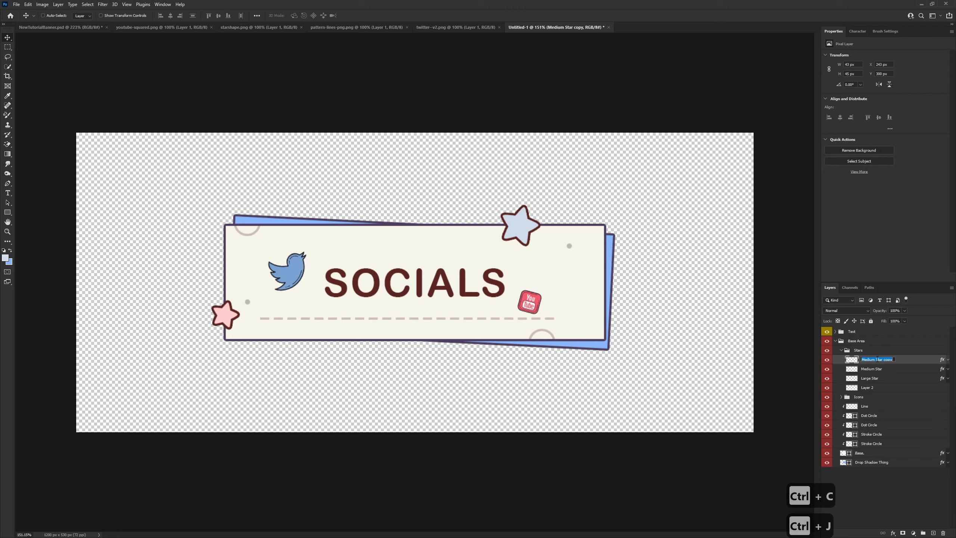
text(Small Star)
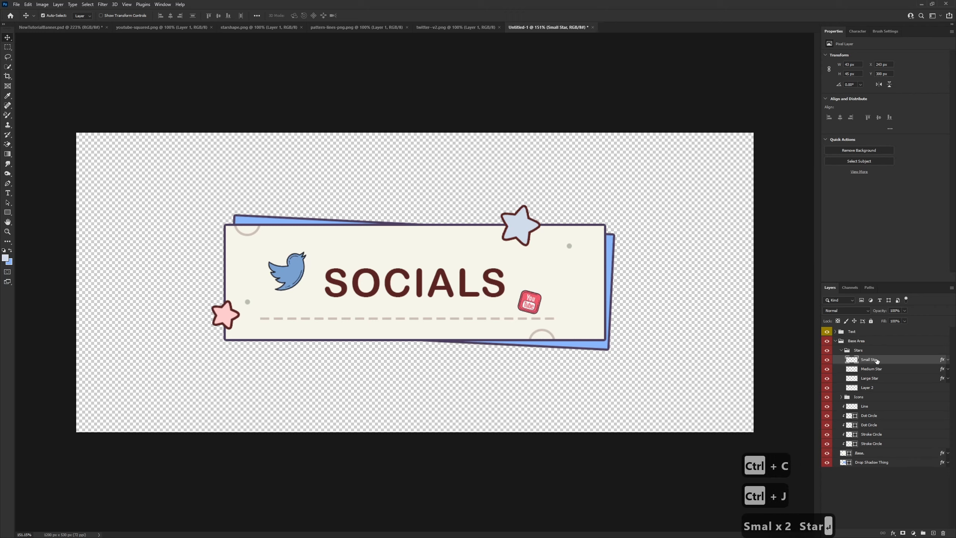
key(Return)
Rotate Small Star by -30°, shrink it to about 37 × 37 px and place it on the cream rectangle's right edge near mid-height.
key(ctrl+t)
drag(305, 305, 243, 279)
drag(231, 313, 601, 266)
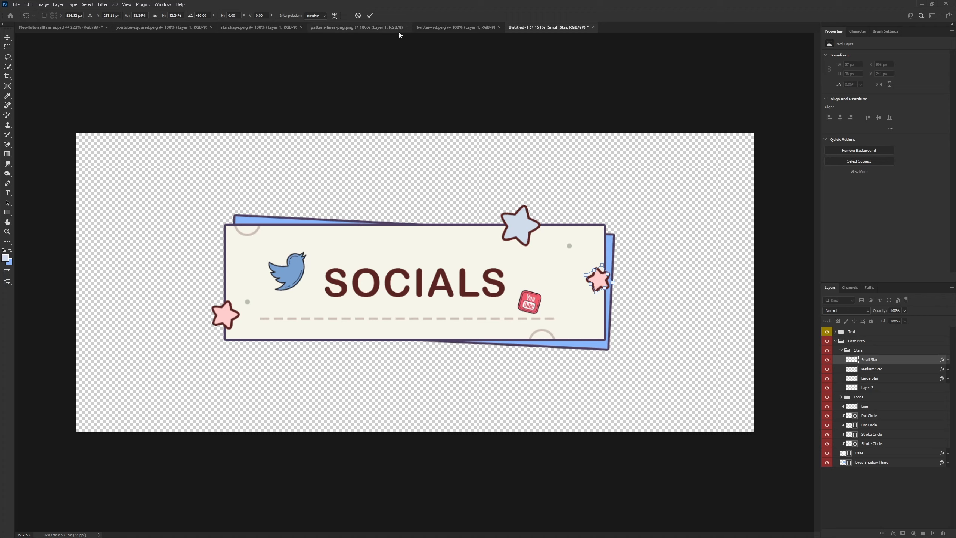
click(370, 15)
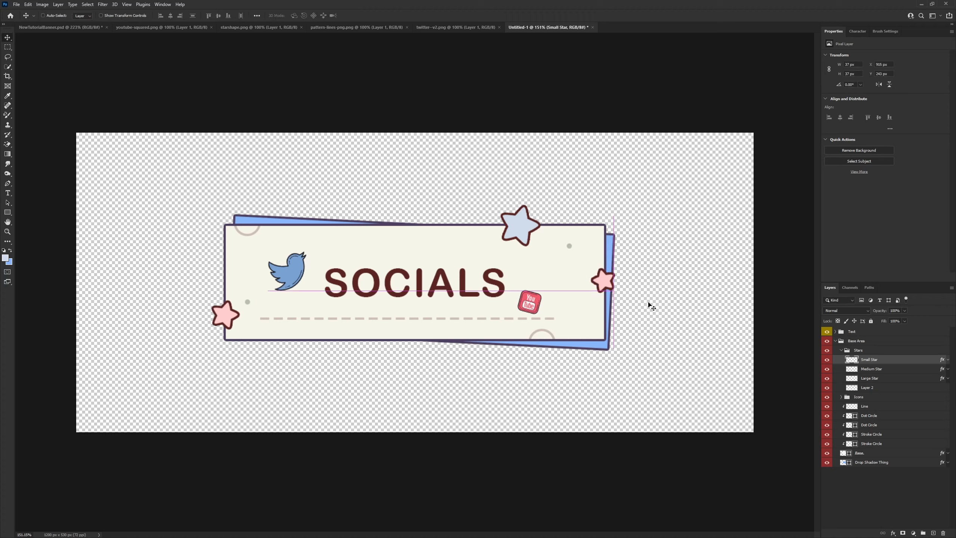
Change Small Star's Color Overlay to yellow fde4a1.
right_click(879, 360)
click(858, 54)
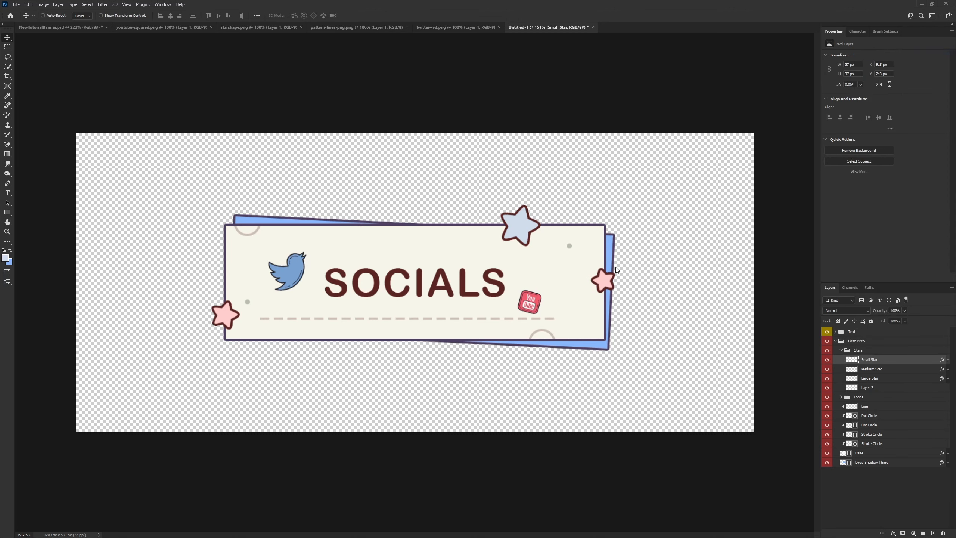
click(560, 421)
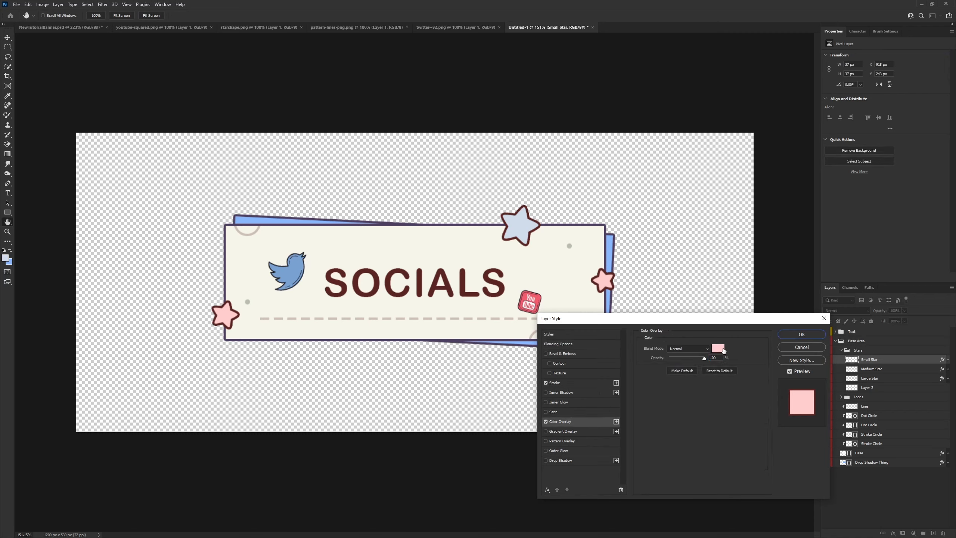
click(718, 349)
key(ctrl+v)
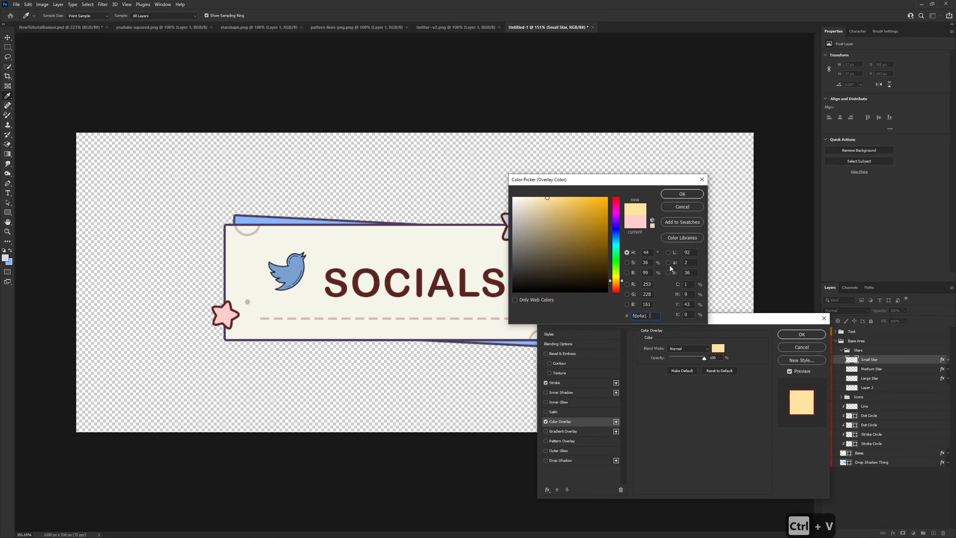
click(686, 193)
click(801, 334)
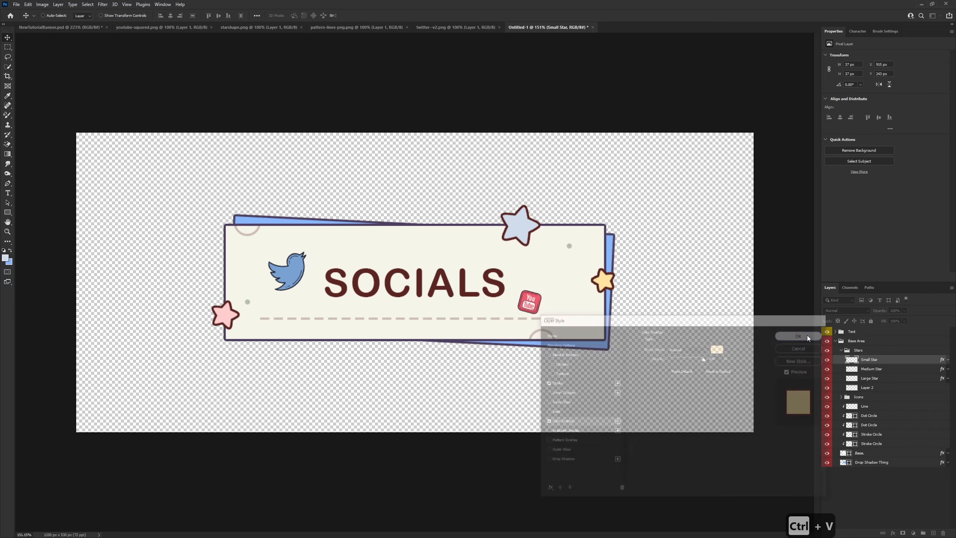
Collapse the Stars group, then group the Line, Dot Circle, Stroke Circle and Base layers under the name Base Stuff.
scroll(437, 294, down, 5)
scroll(425, 289, up, 5)
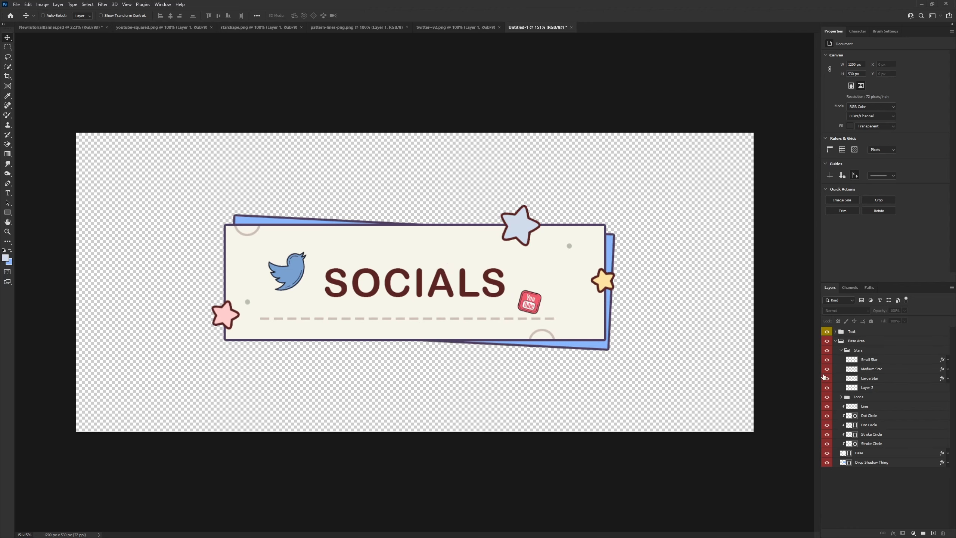
click(841, 350)
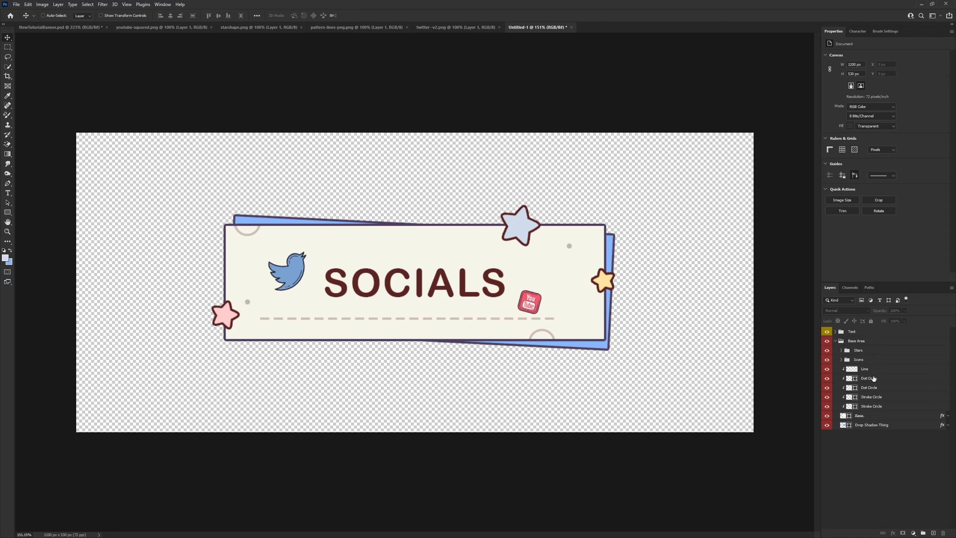
click(869, 371)
shift+click(862, 414)
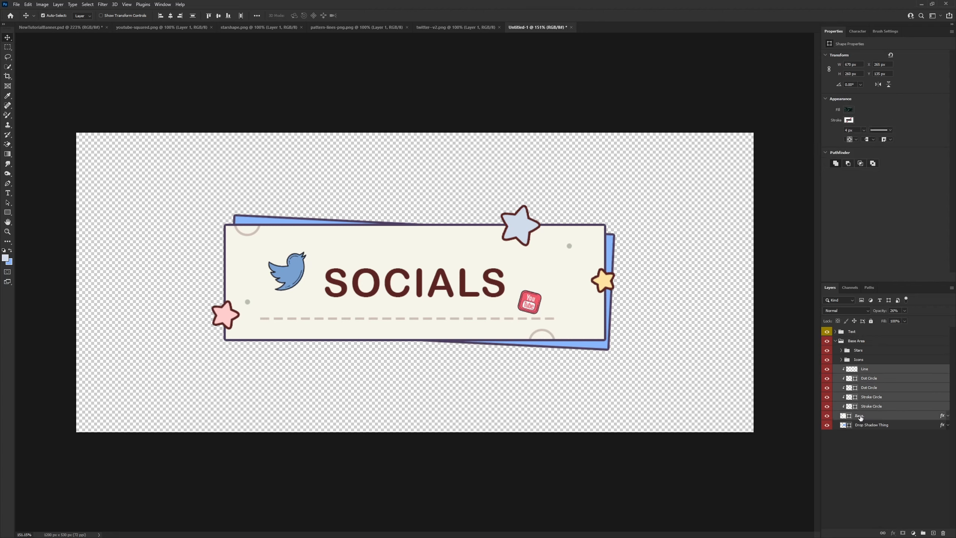
key(ctrl+g)
double_click(861, 369)
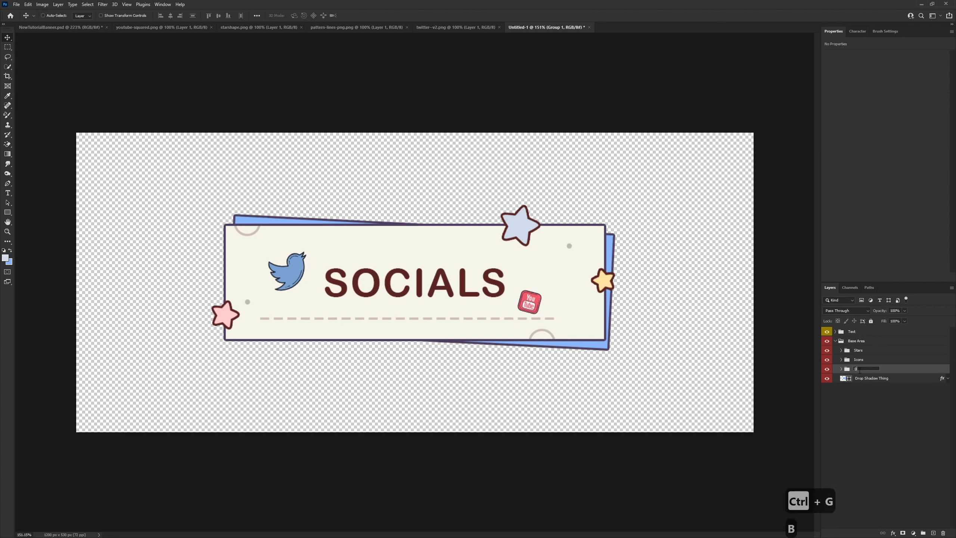
text(Base)
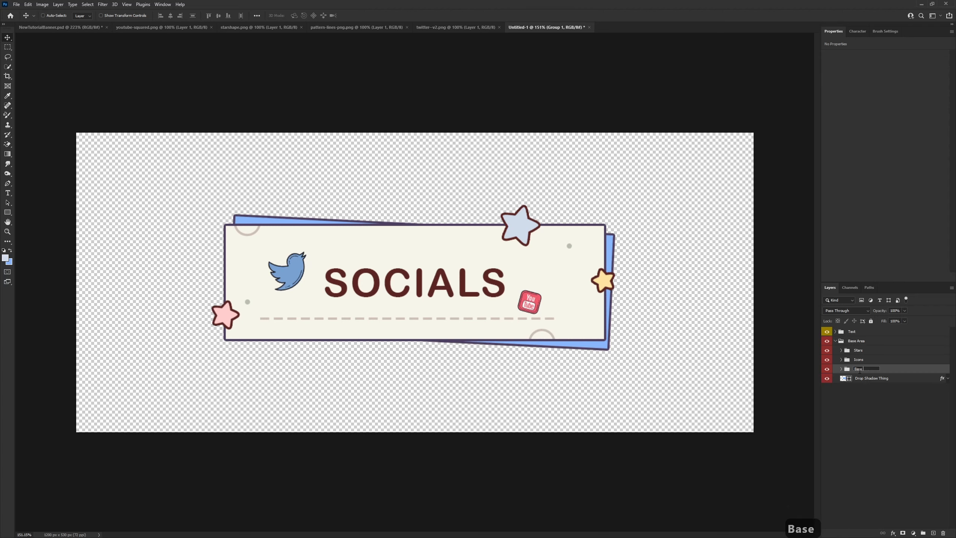
text( Stuff)
key(Return)
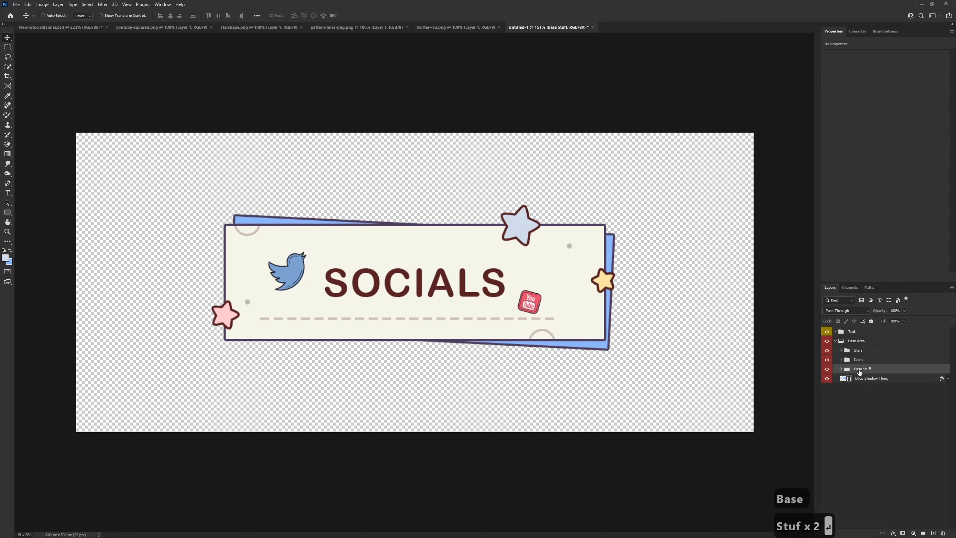
Collapse Base Area and add a new layer above it inside its own group with a blue label.
click(835, 341)
click(856, 342)
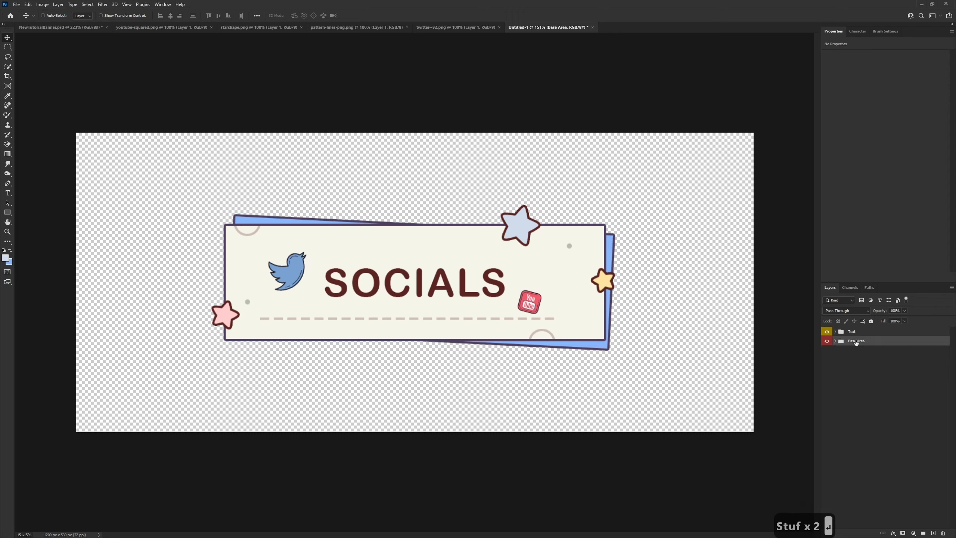
click(933, 532)
key(ctrl+g)
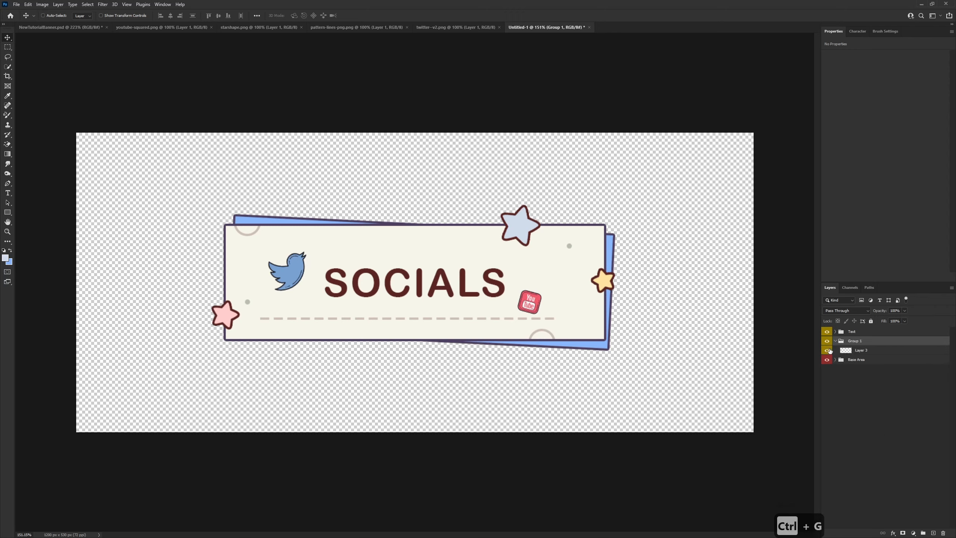
right_click(826, 341)
click(846, 392)
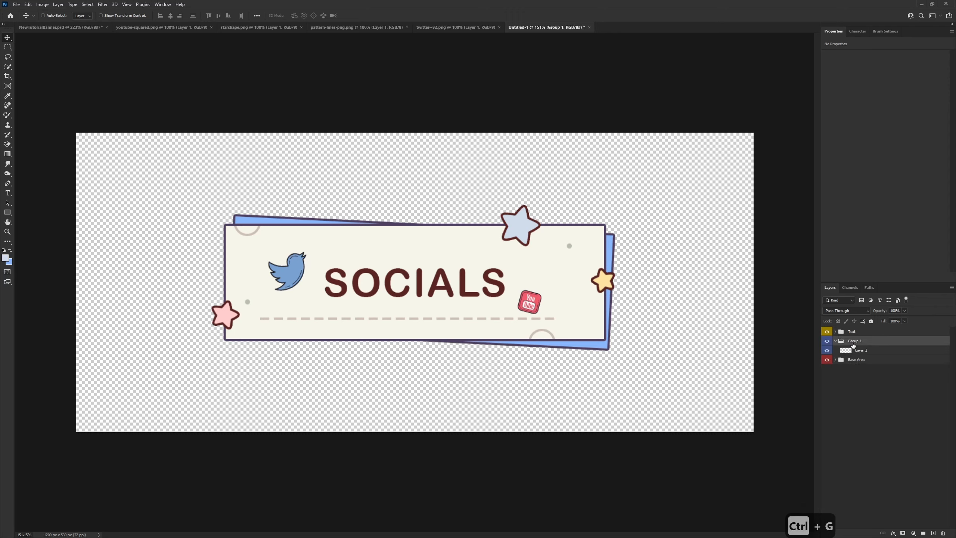
Rename the new blue-labelled group as Top Ribbon.
double_click(854, 341)
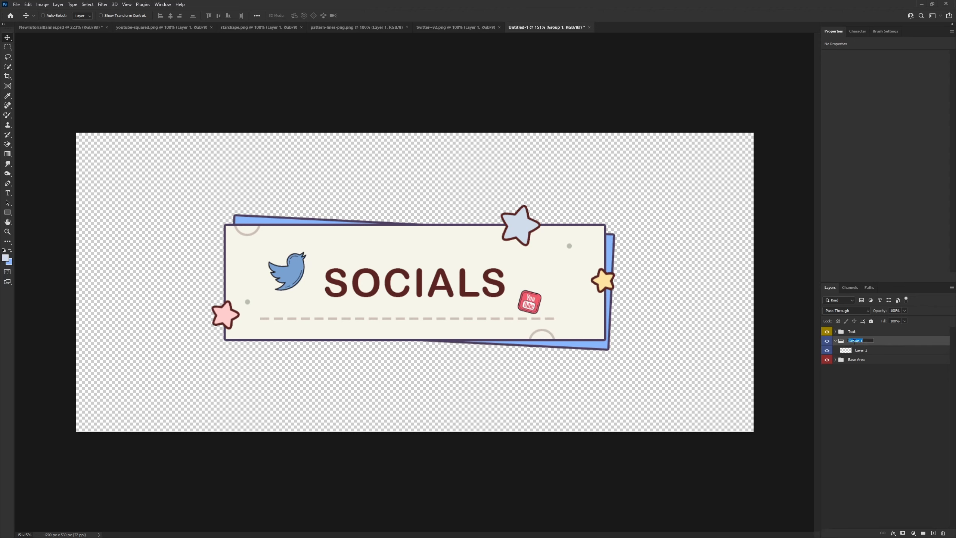
text(Top Ban)
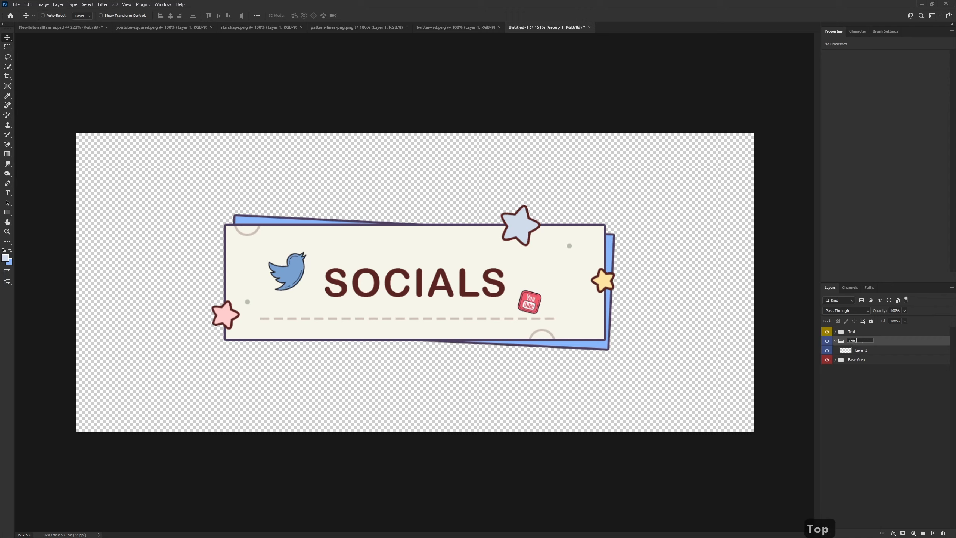
key(BackSpace)
key(BackSpace)
key(BackSpace)
text(Ribbon)
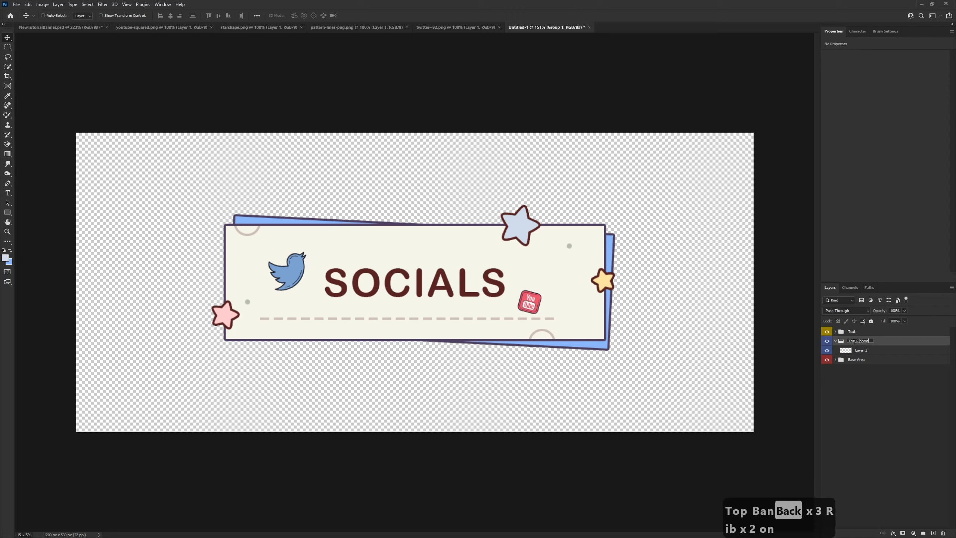
key(Return)
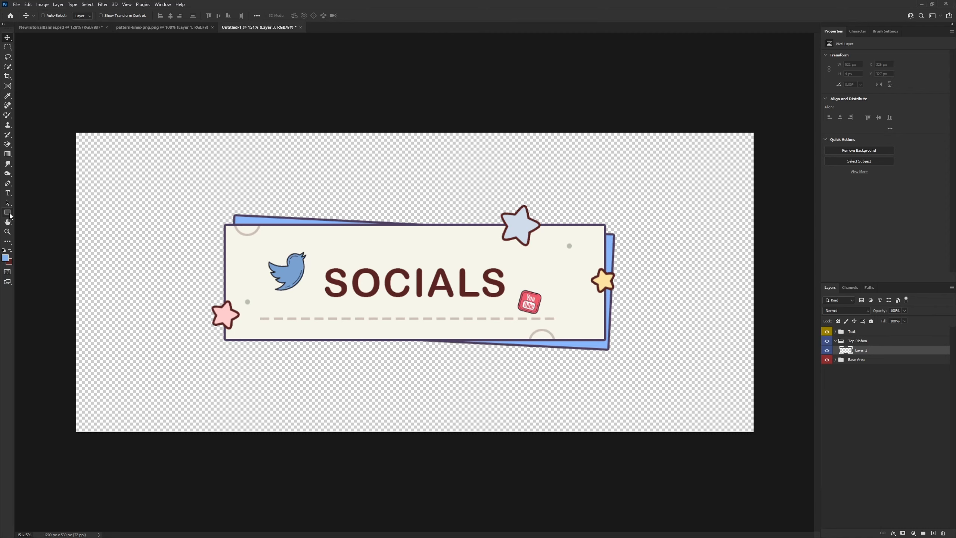
Draw a rectangle about 150 × 43 px across the cream rectangle's upper edge, with no stroke and a blue 7eb0eb fill.
click(9, 213)
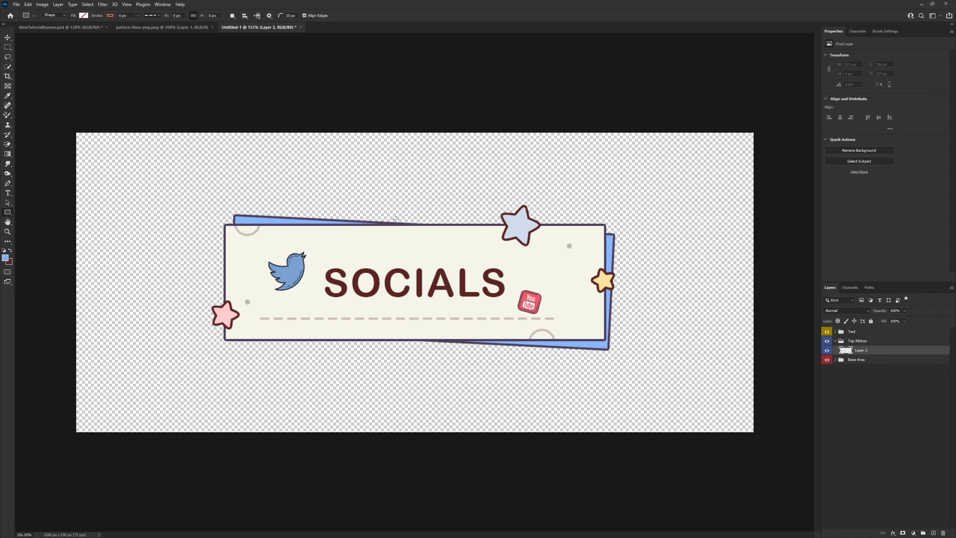
drag(383, 216, 467, 240)
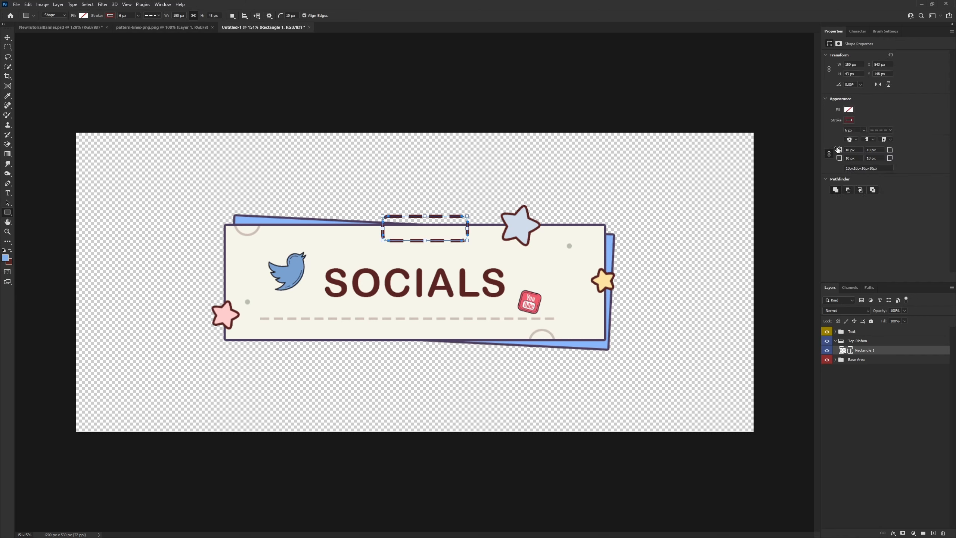
click(849, 120)
click(833, 124)
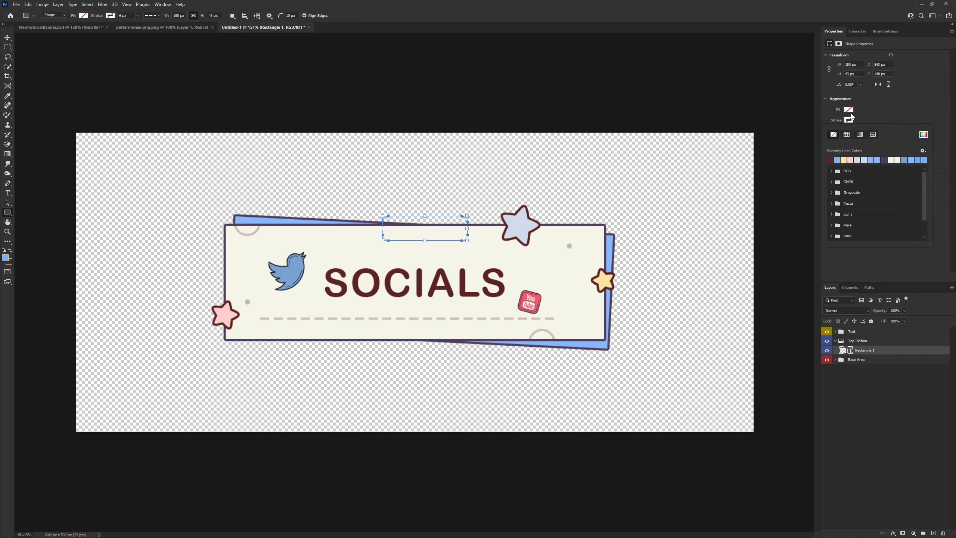
click(922, 124)
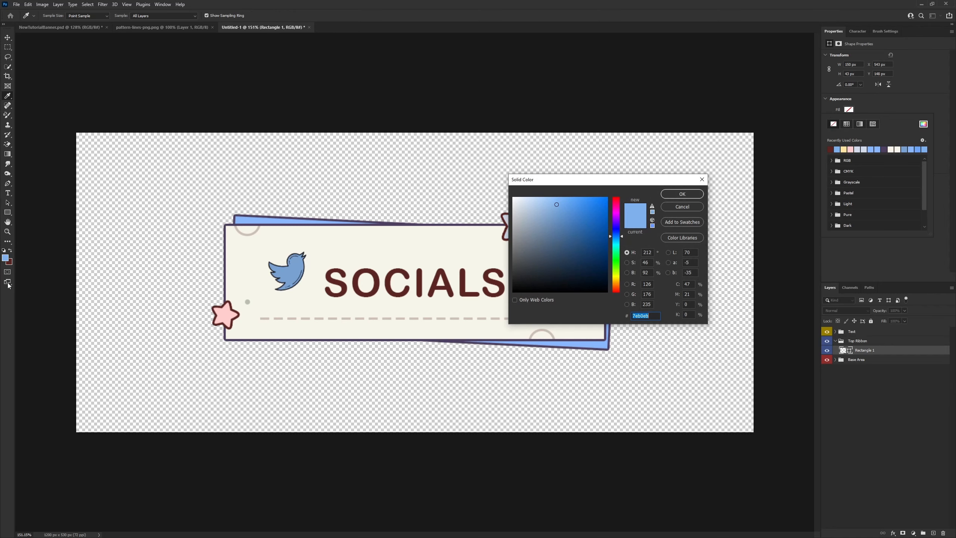
click(5, 258)
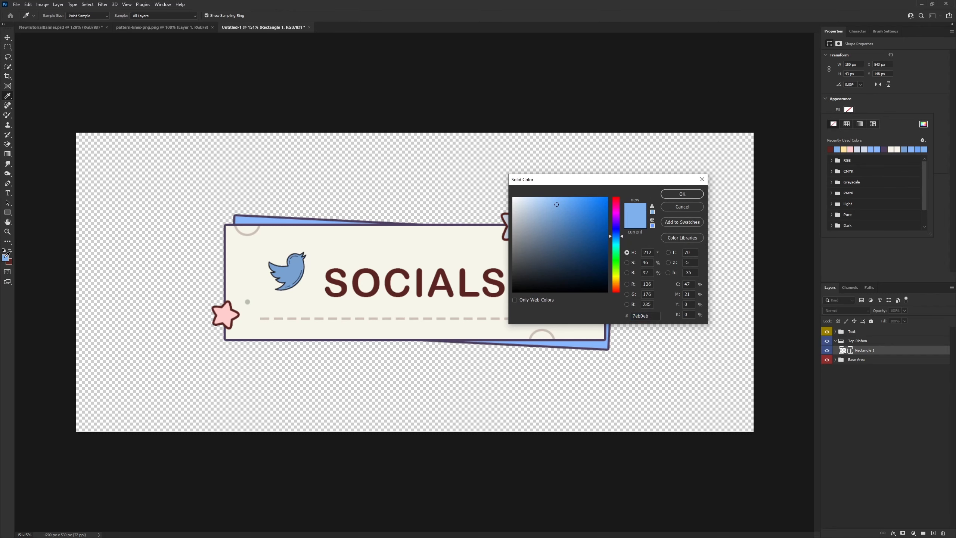
click(682, 193)
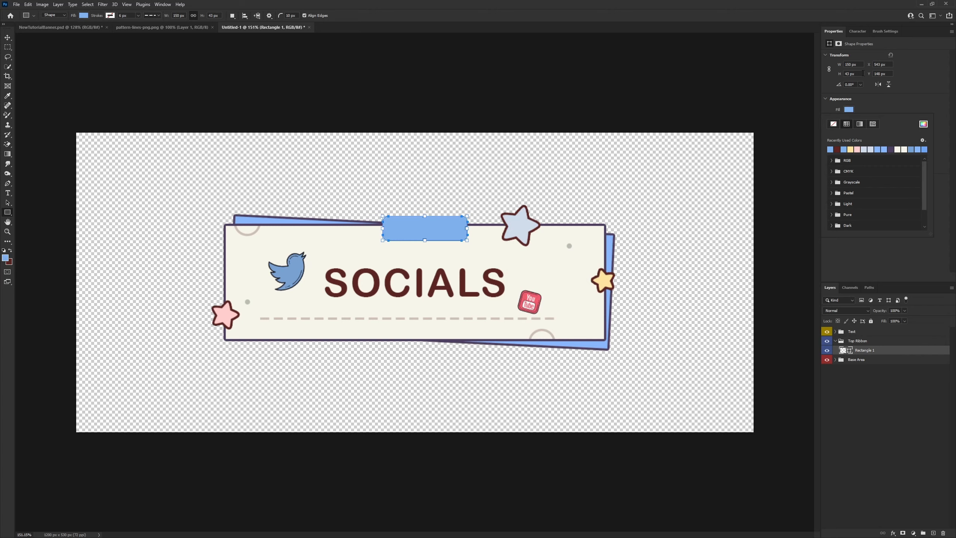
Set the blue ribbon rectangle's width to 175 px and its height to 48 px.
drag(860, 65, 831, 68)
text(175)
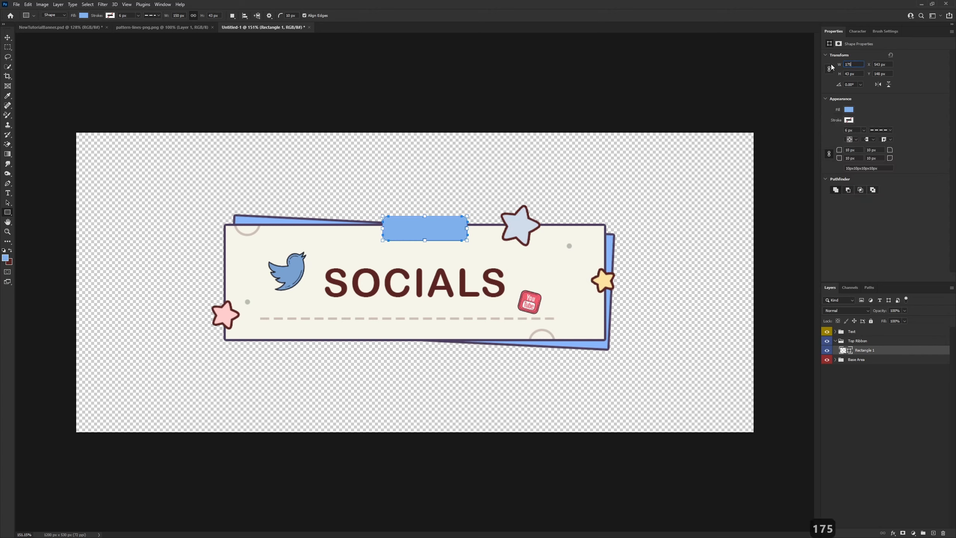
key(Return)
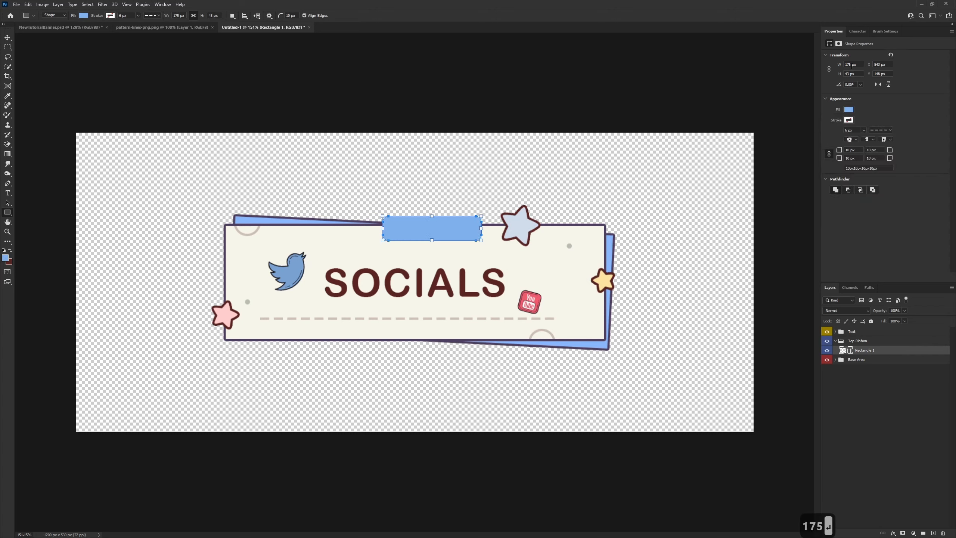
text(48)
key(Return)
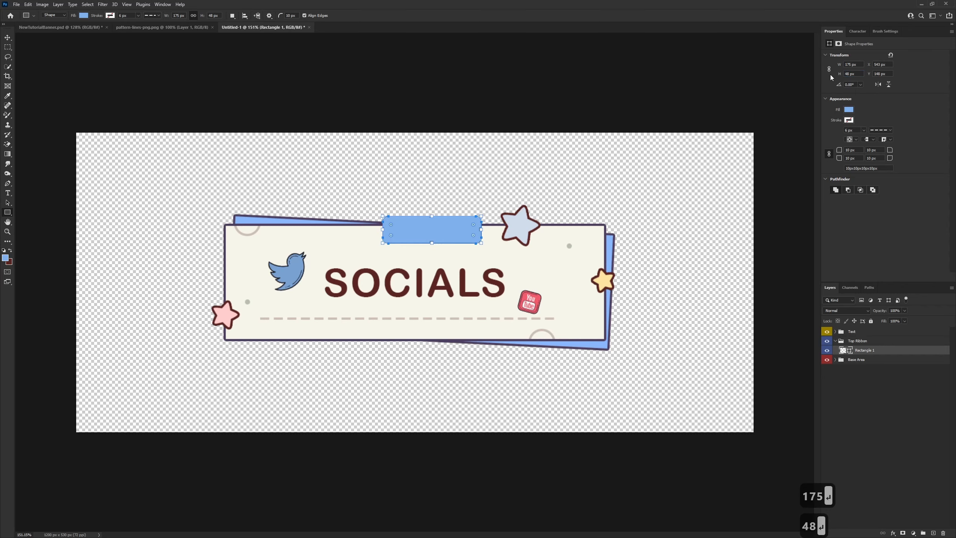
Move the blue ribbon rectangle horizontally to X 512 px, keeping it across the cream rectangle's upper edge.
click(9, 38)
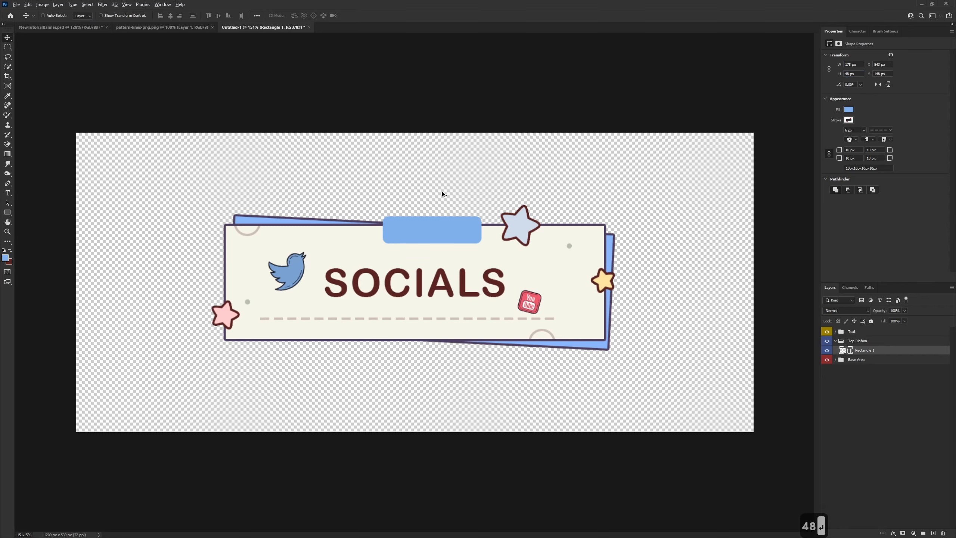
scroll(443, 225, up, 2)
drag(473, 241, 418, 241)
scroll(387, 264, down, 2)
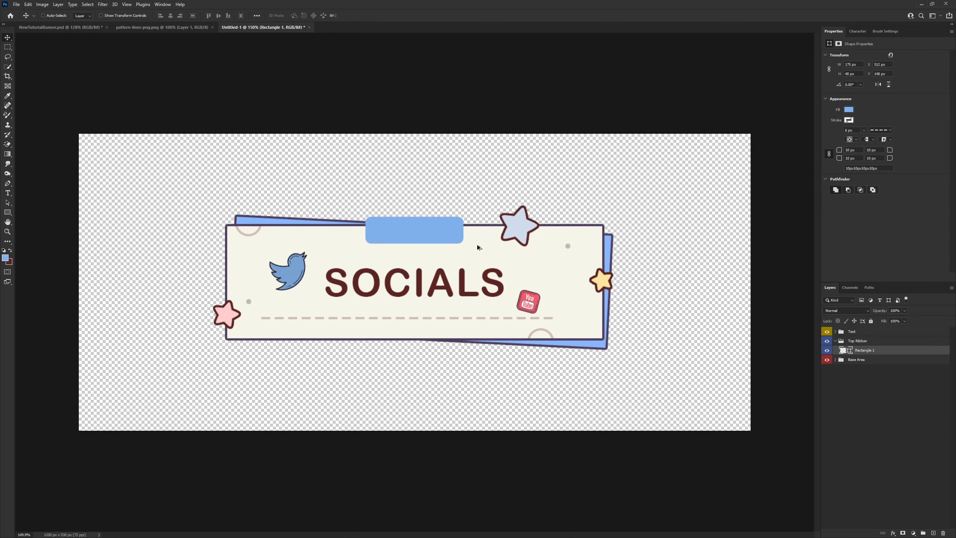
Duplicate the ribbon rectangle layer, then rename the original as Backup and hide it.
scroll(476, 244, up, 2)
key(ctrl+j)
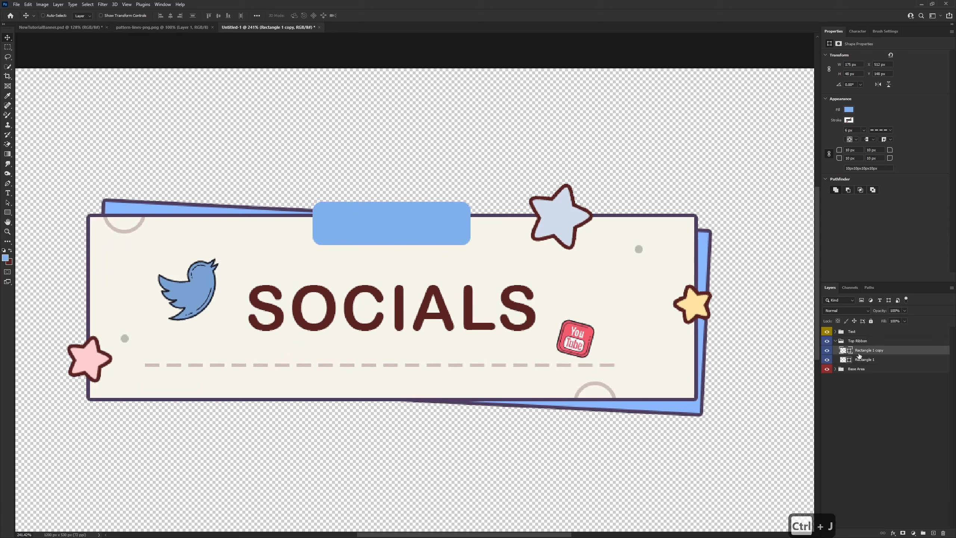
double_click(865, 359)
text(Backup)
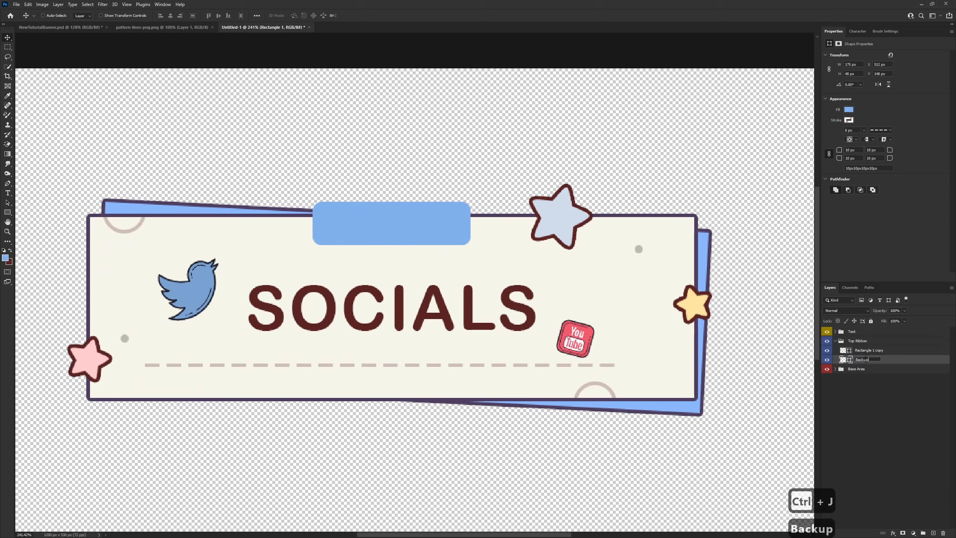
key(Return)
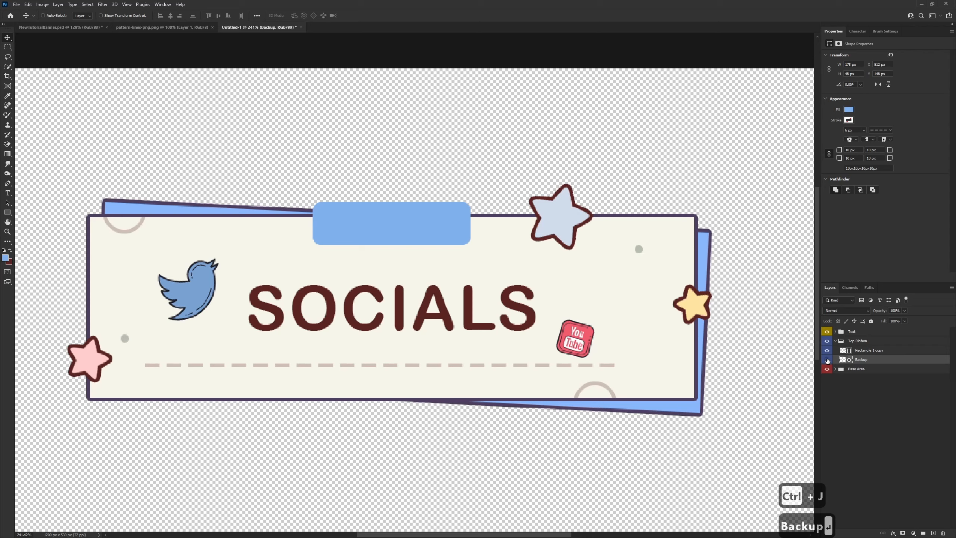
Rename the copied ribbon rectangle layer as Base and rasterize it.
double_click(871, 350)
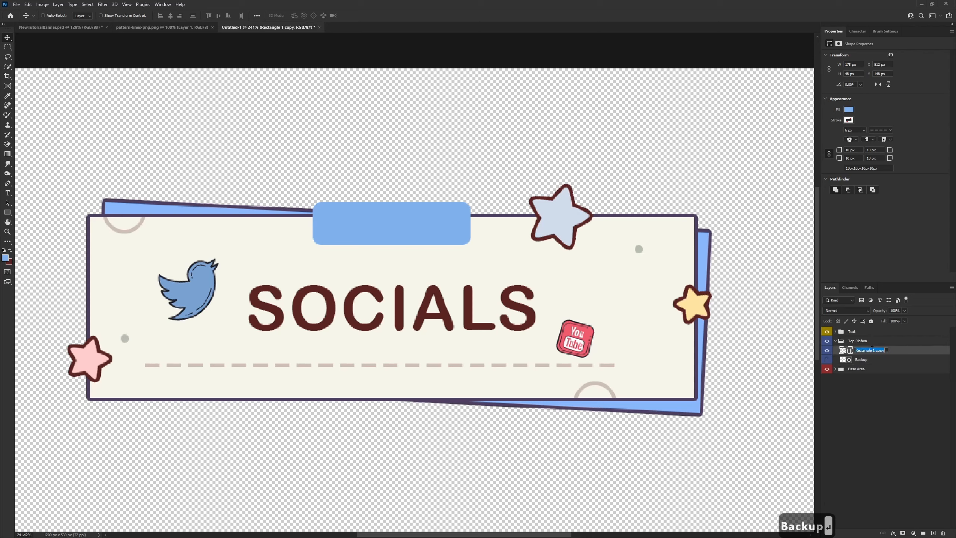
text(Base)
key(Return)
right_click(854, 350)
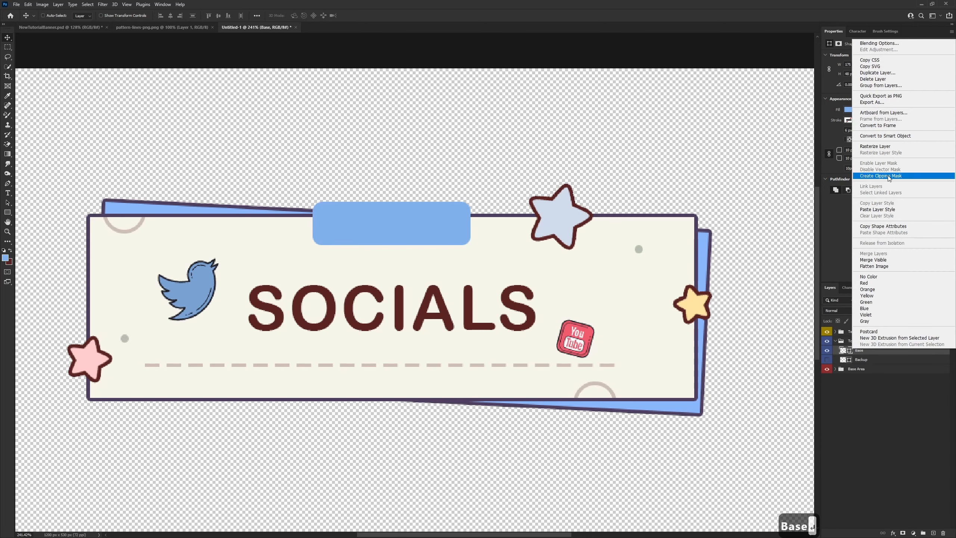
click(877, 146)
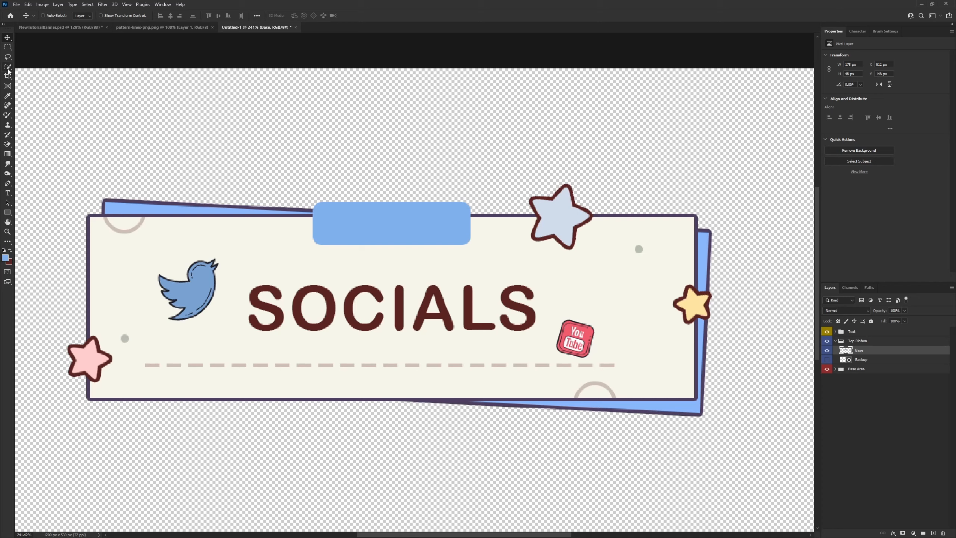
Outline a wavy torn edge along the ribbon's left end with the Lasso, delete the enclosed pixels and deselect.
click(8, 57)
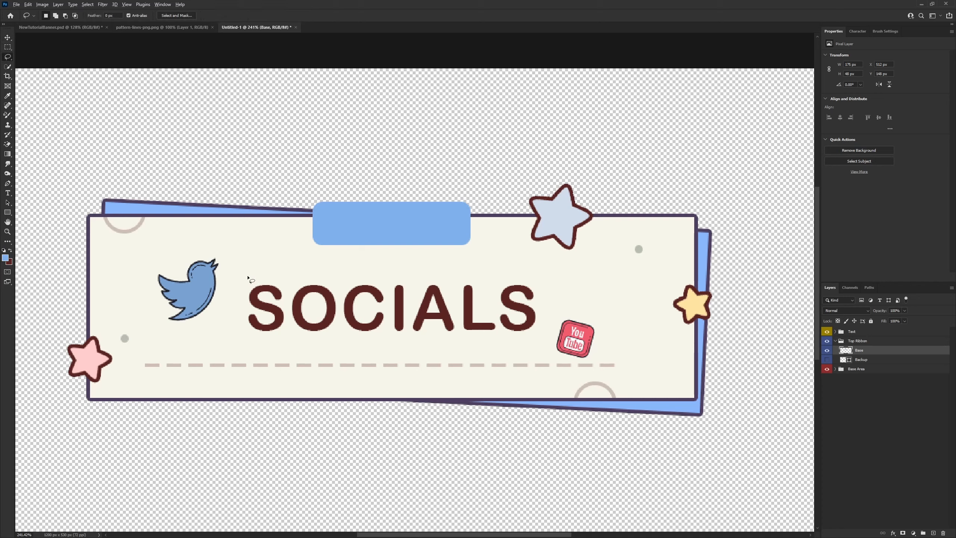
scroll(248, 254, up, 3)
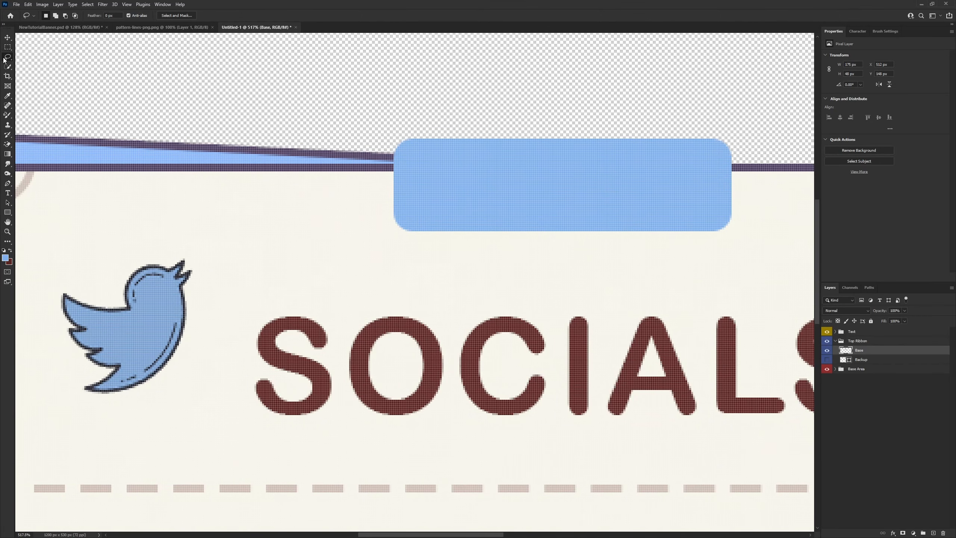
scroll(431, 109, up, 2)
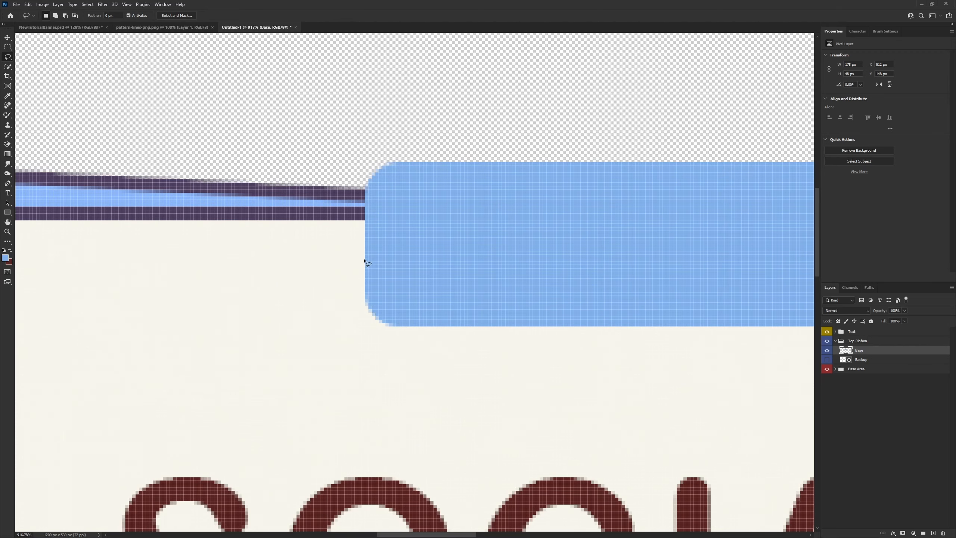
scroll(408, 192, up, 1)
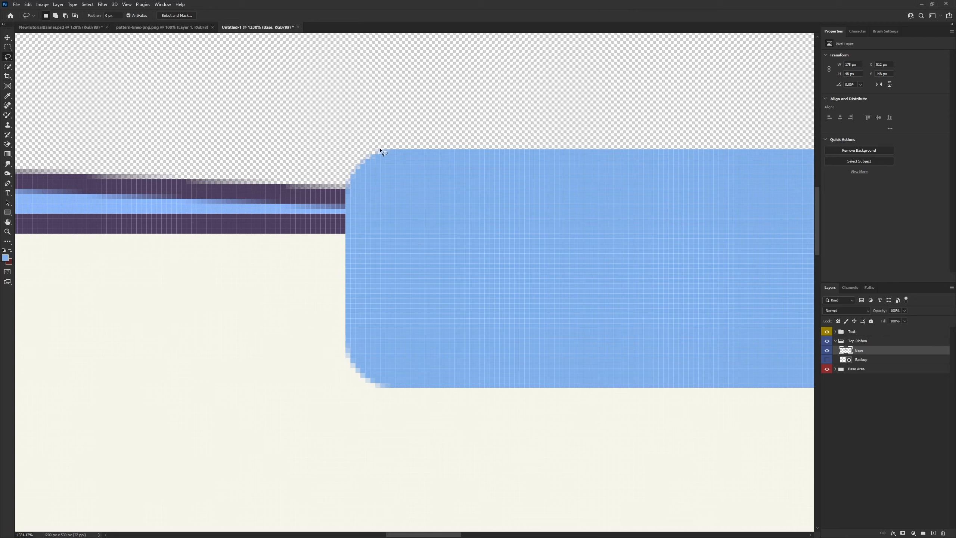
drag(380, 147, 344, 187)
mouse_move(362, 212)
mouse_down()
mouse_move(380, 258)
mouse_move(344, 281)
mouse_move(380, 316)
mouse_move(342, 350)
mouse_move(358, 400)
mouse_move(297, 380)
mouse_move(282, 294)
mouse_move(297, 199)
mouse_move(332, 151)
mouse_move(380, 148)
mouse_up()
key(Delete)
click(7, 47)
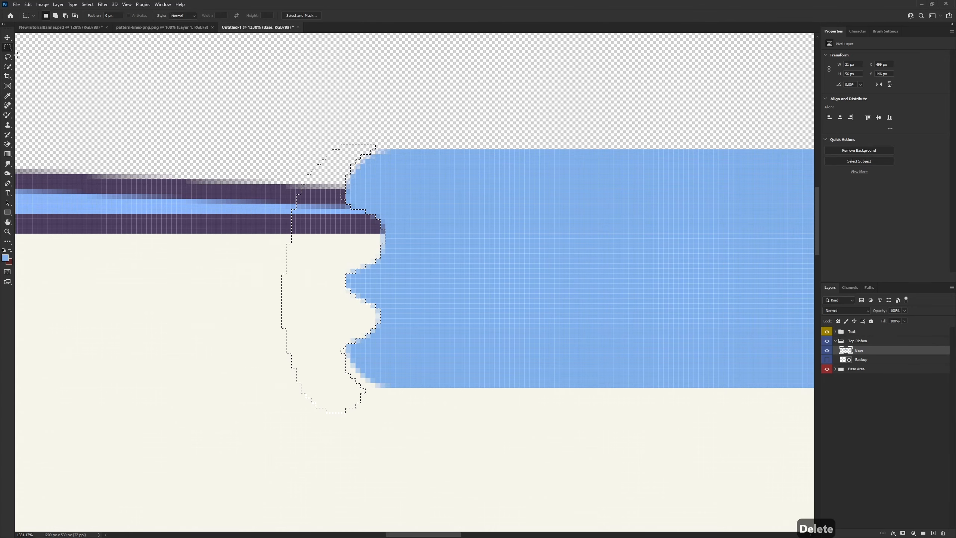
right_click(343, 229)
click(361, 234)
Select the ribbon's left half, including the torn end, with a rectangular marquee and copy it to a new layer.
scroll(477, 340, down, 6)
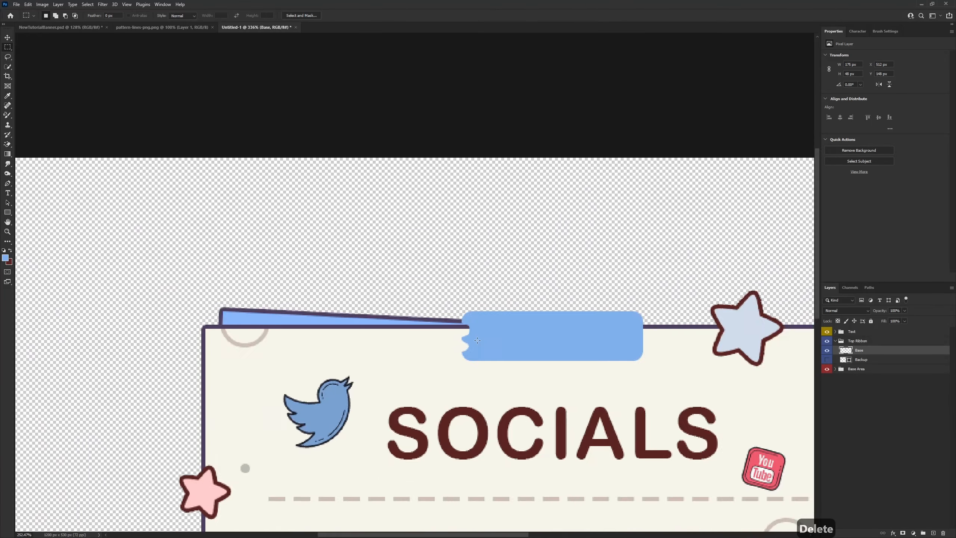
scroll(477, 340, down, 3)
drag(475, 340, 483, 349)
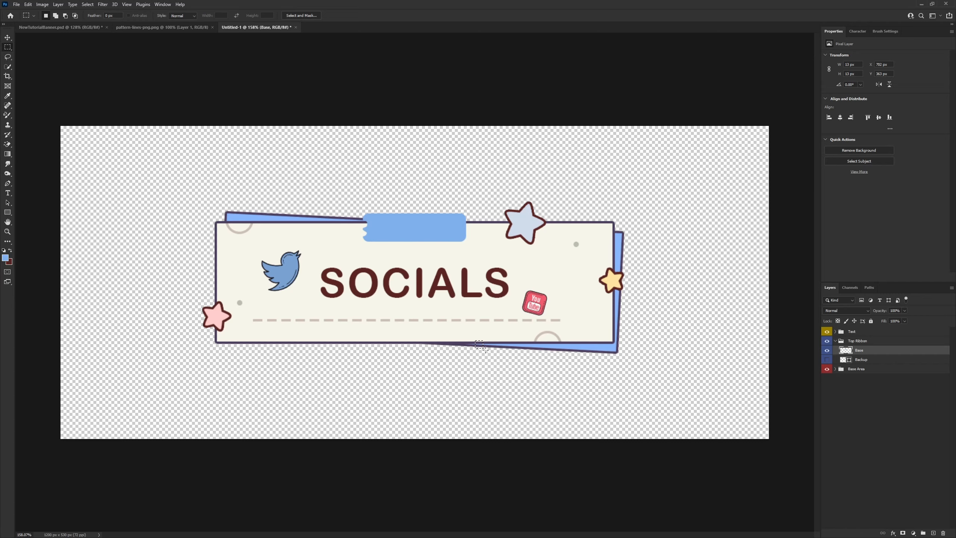
scroll(399, 226, up, 7)
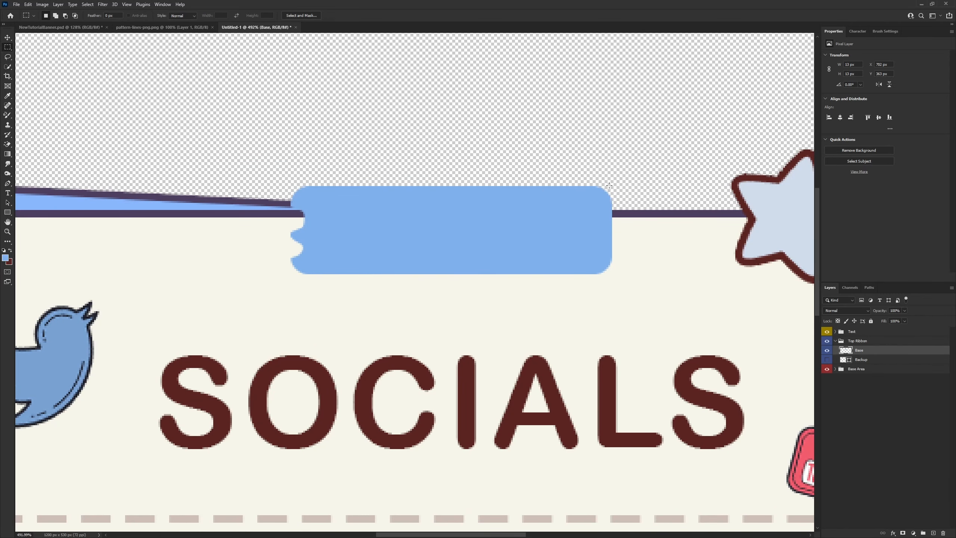
scroll(396, 205, up, 1)
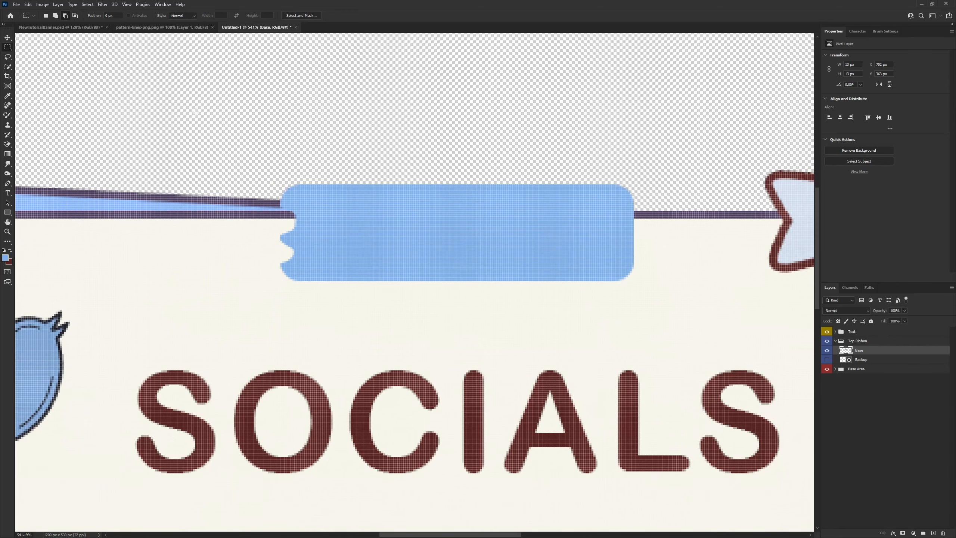
right_click(10, 45)
click(10, 44)
drag(243, 147, 480, 335)
drag(458, 339, 457, 342)
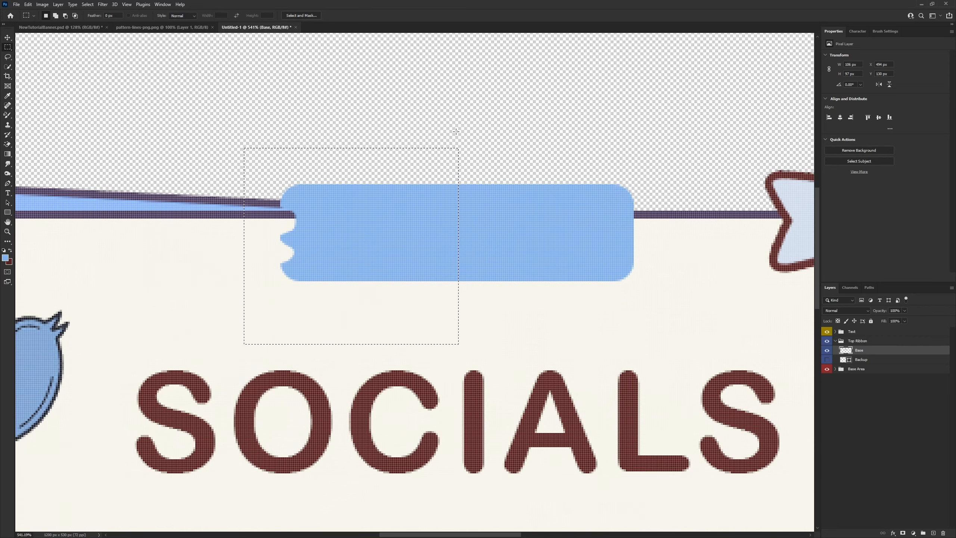
key(ctrl+j)
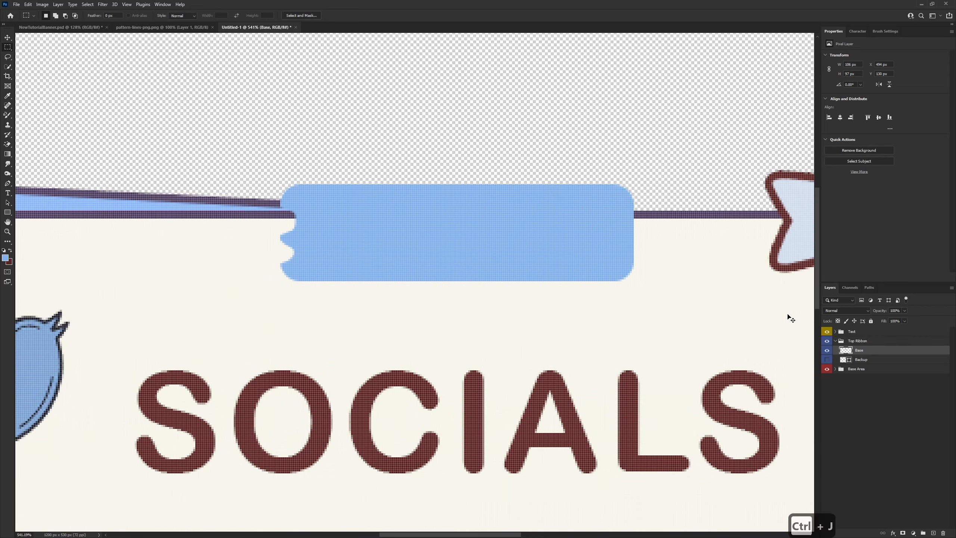
Delete the full-width ribbon layer and rename the copied half as Base.
click(863, 360)
key(Delete)
double_click(867, 351)
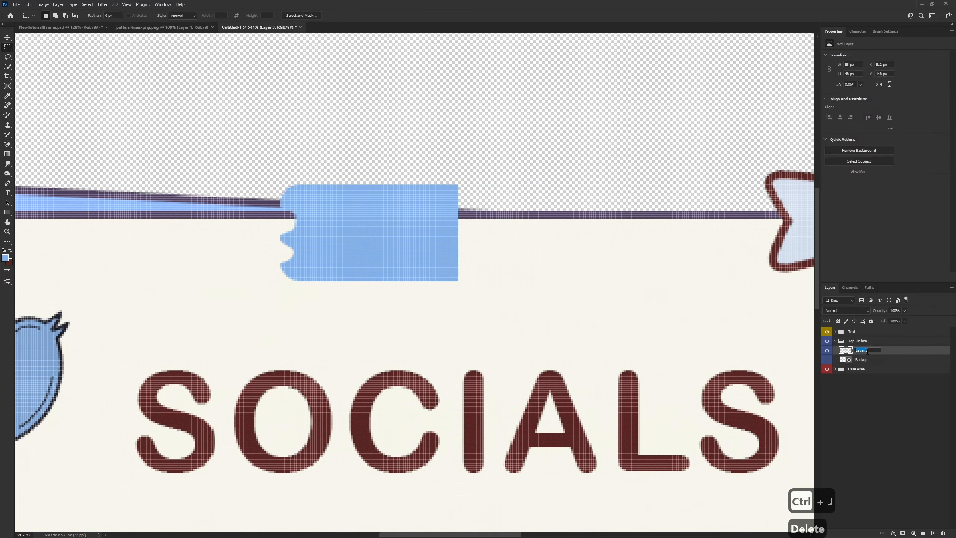
text(Base)
key(Return)
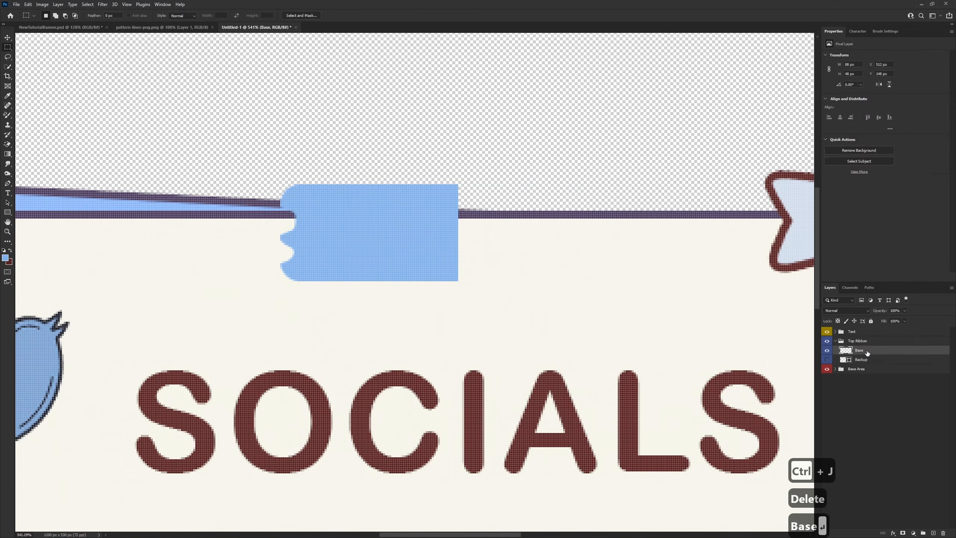
Duplicate the Base half, mirror it horizontally with a -100% width, and move it to X 600 px to form the ribbon's right end.
key(ctrl+j)
key(ctrl+t)
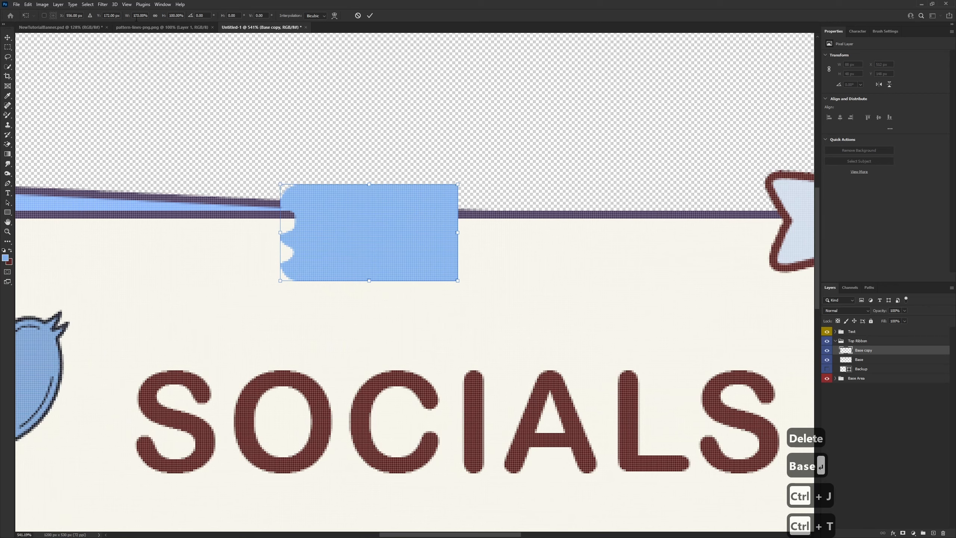
click(136, 15)
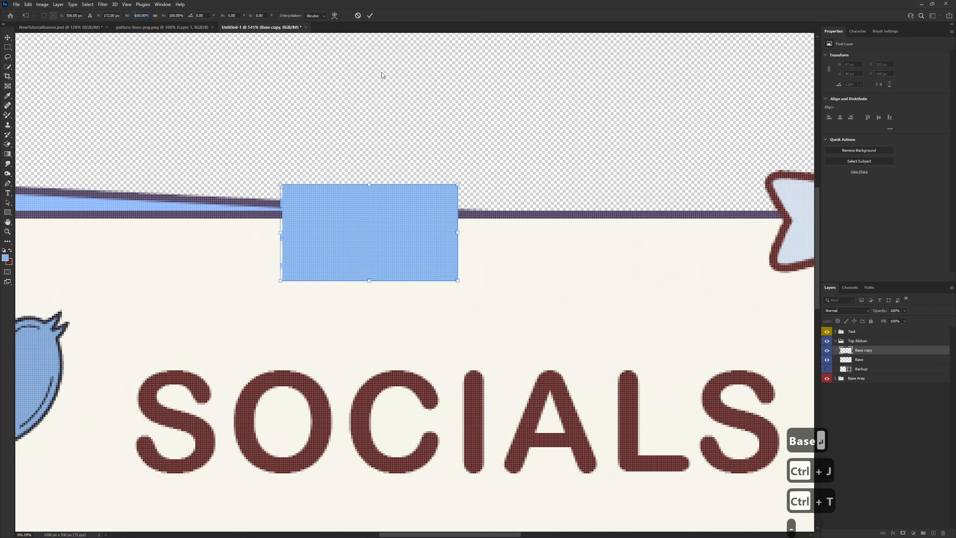
click(369, 16)
click(8, 37)
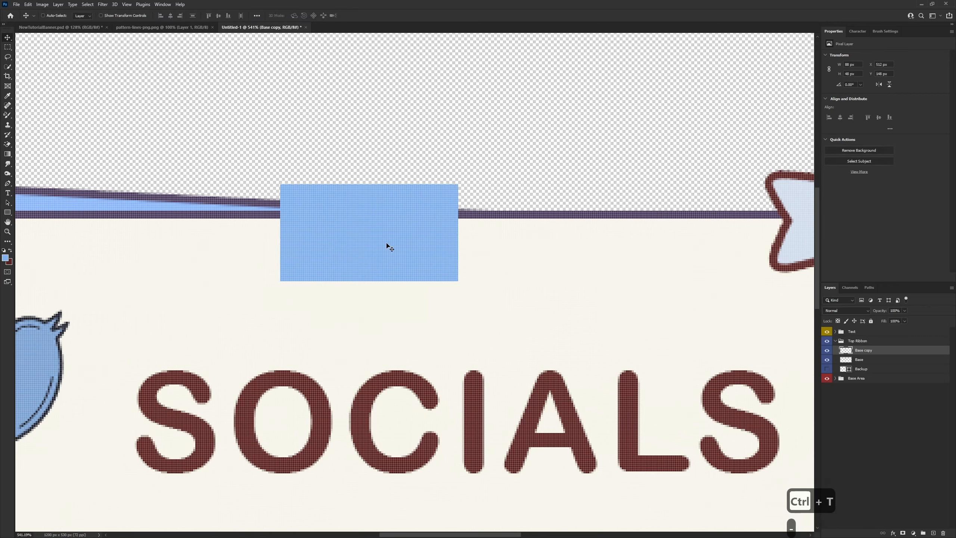
drag(344, 243, 523, 241)
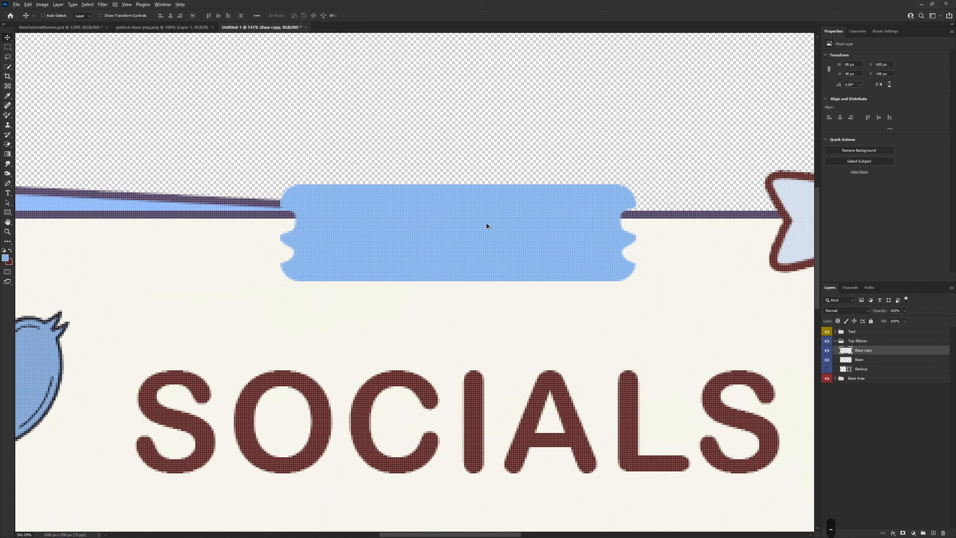
Merge the mirrored ribbon half down into the Base layer.
scroll(486, 224, down, 3)
right_click(852, 350)
click(883, 256)
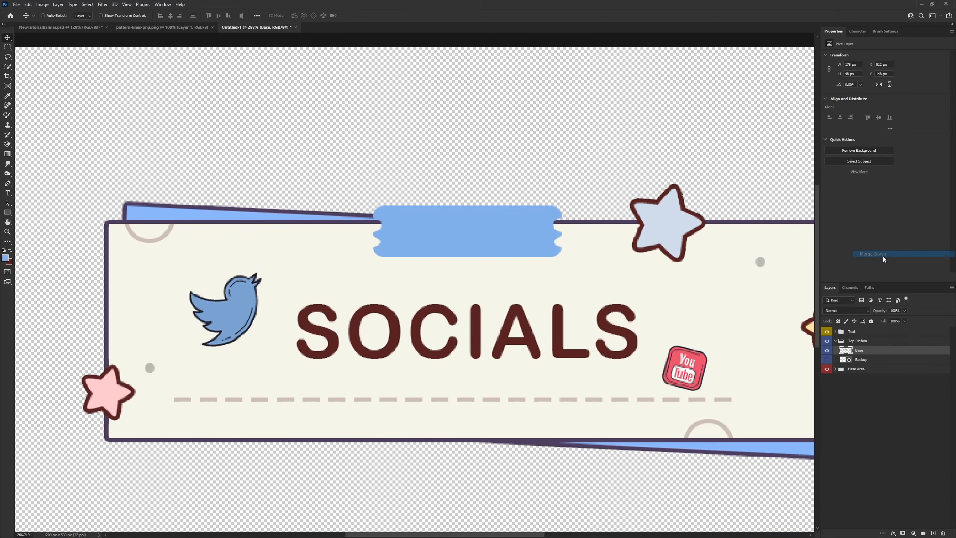
Add a 3 px outside stroke in dark red to the Base ribbon and collapse its effects list.
scroll(495, 260, down, 2)
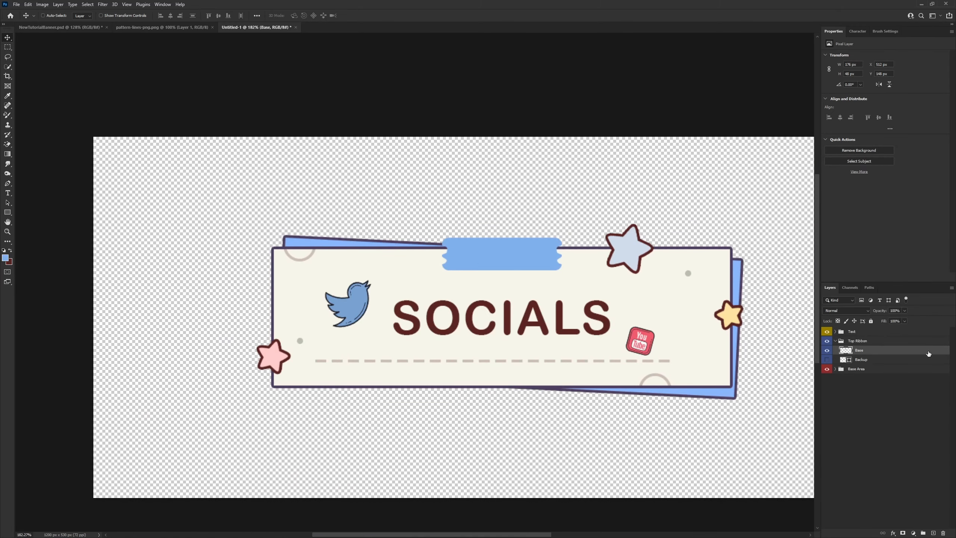
right_click(865, 351)
click(865, 45)
click(566, 383)
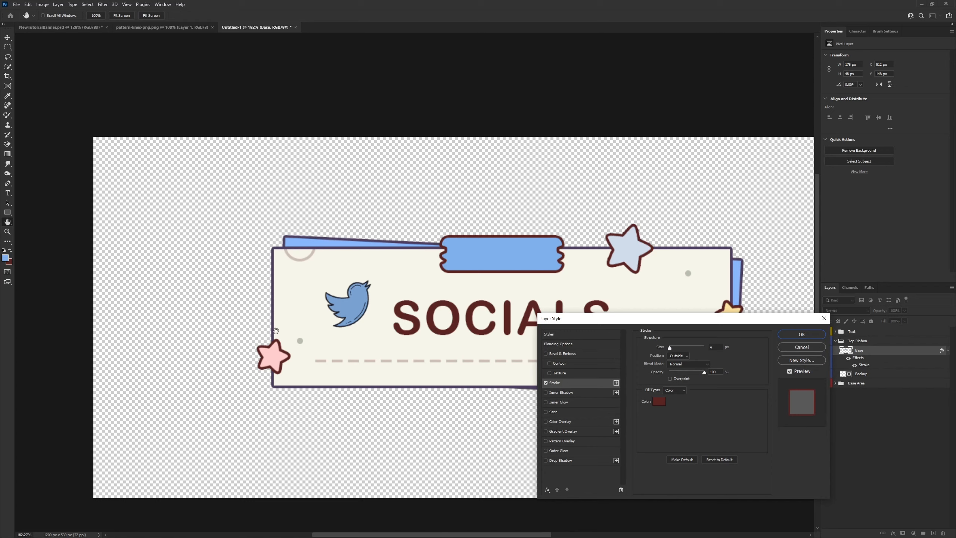
click(710, 348)
text(3)
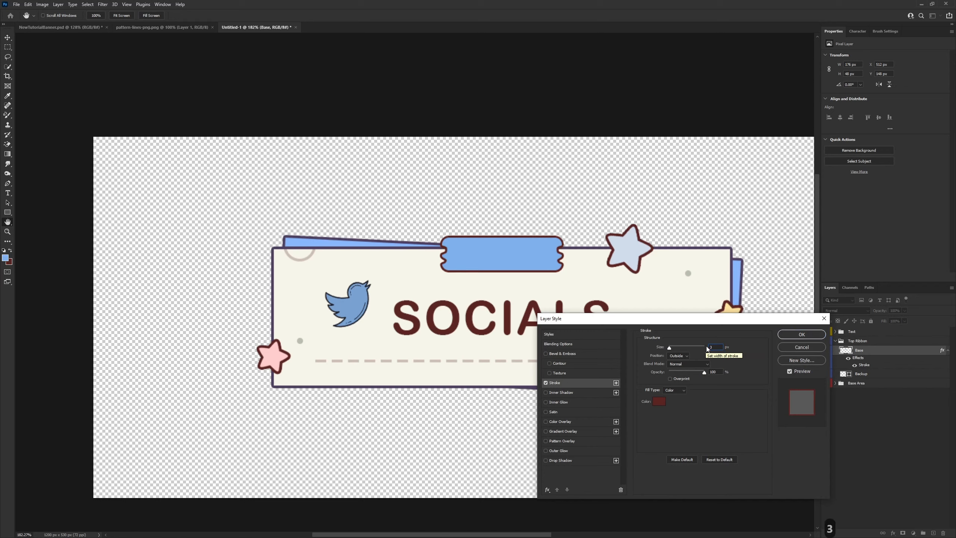
click(801, 334)
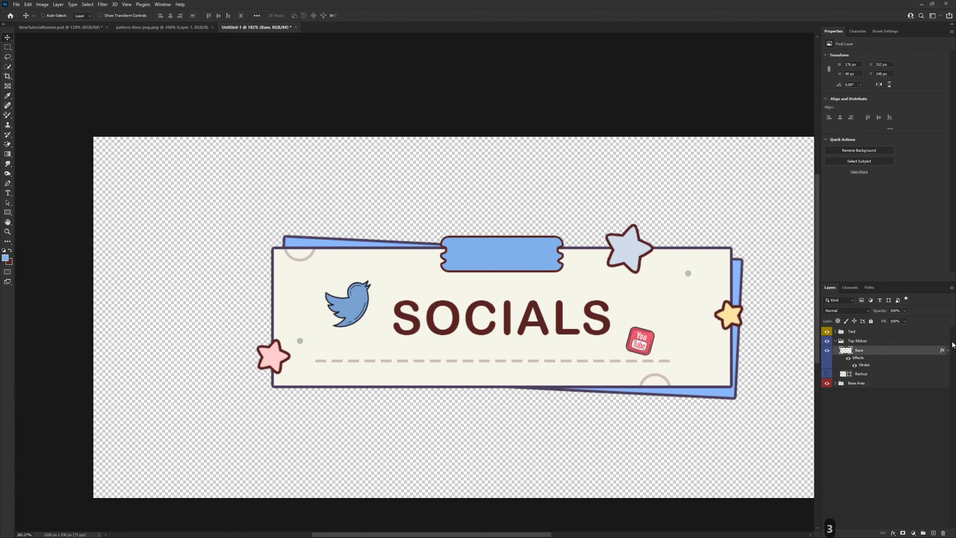
click(948, 352)
Add a layer above Base and copy the diagonal line pattern from pattern-lines-png.png over the ribbon in the banner document.
click(933, 531)
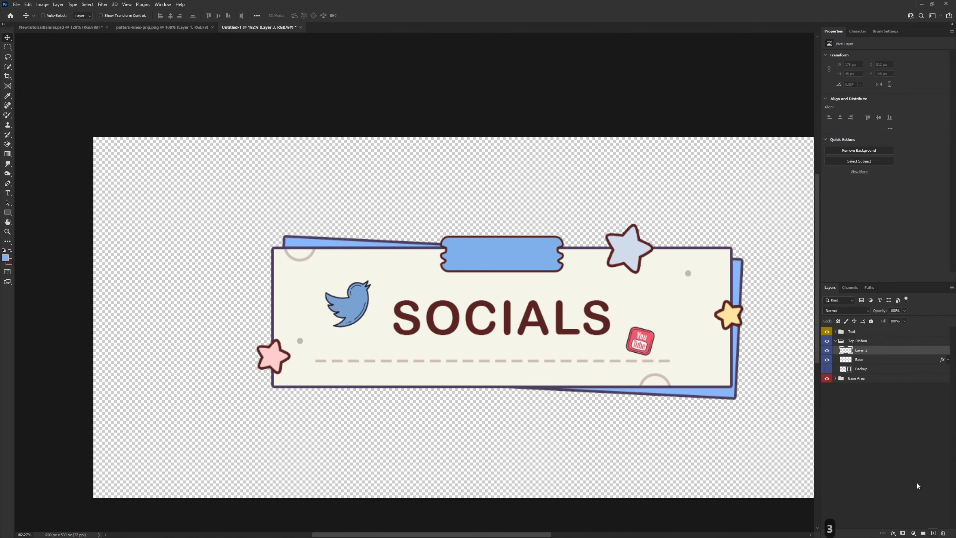
click(124, 27)
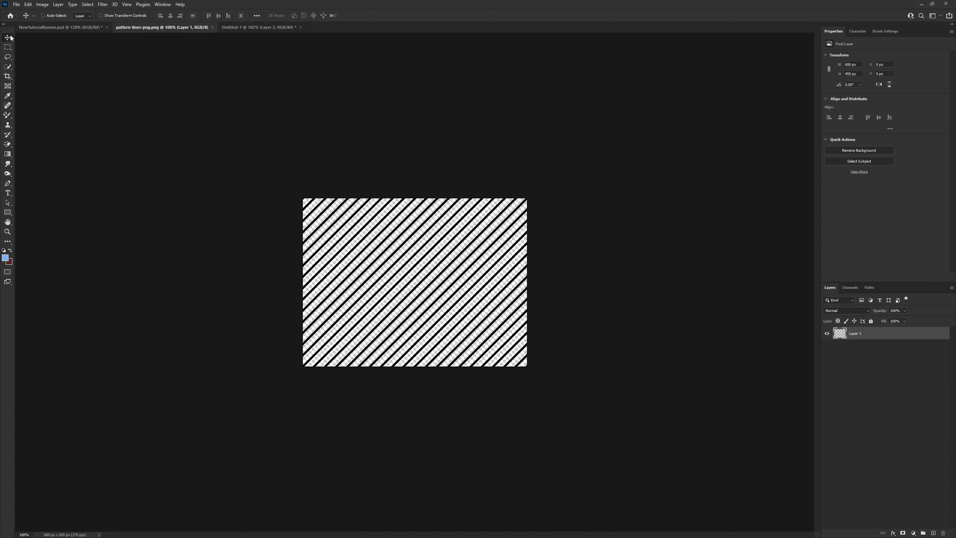
drag(421, 243, 447, 268)
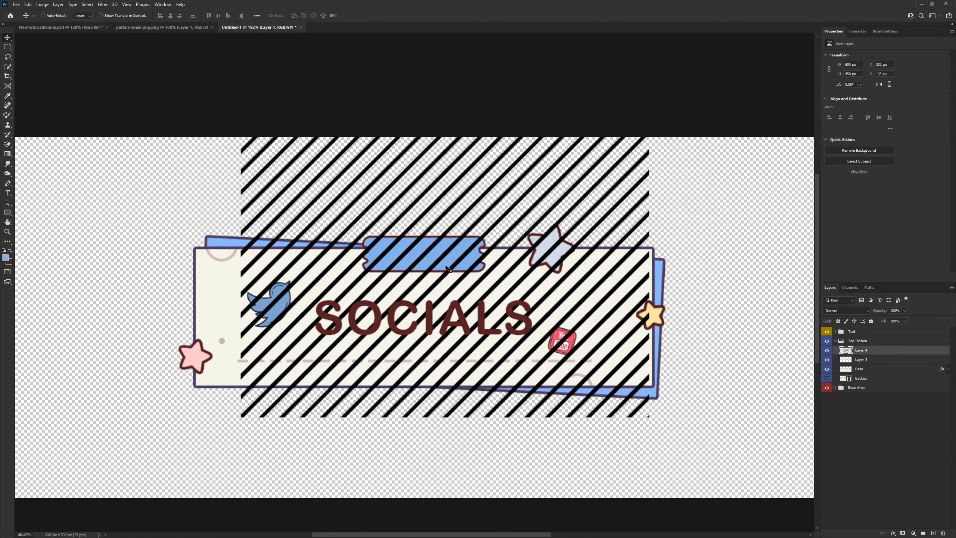
Delete the empty layer beneath the line pattern and clip the pattern to the Base ribbon.
click(869, 361)
key(Delete)
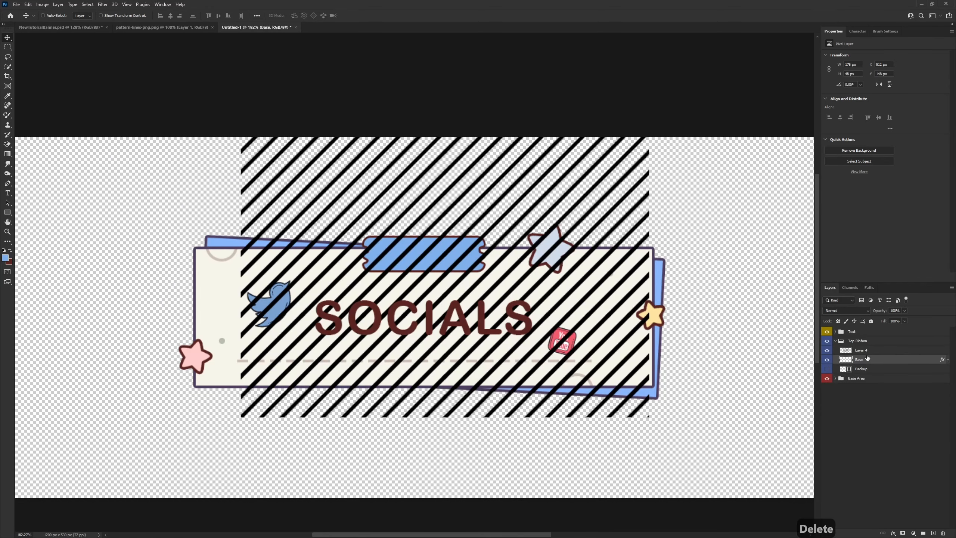
click(860, 351)
alt+click(862, 354)
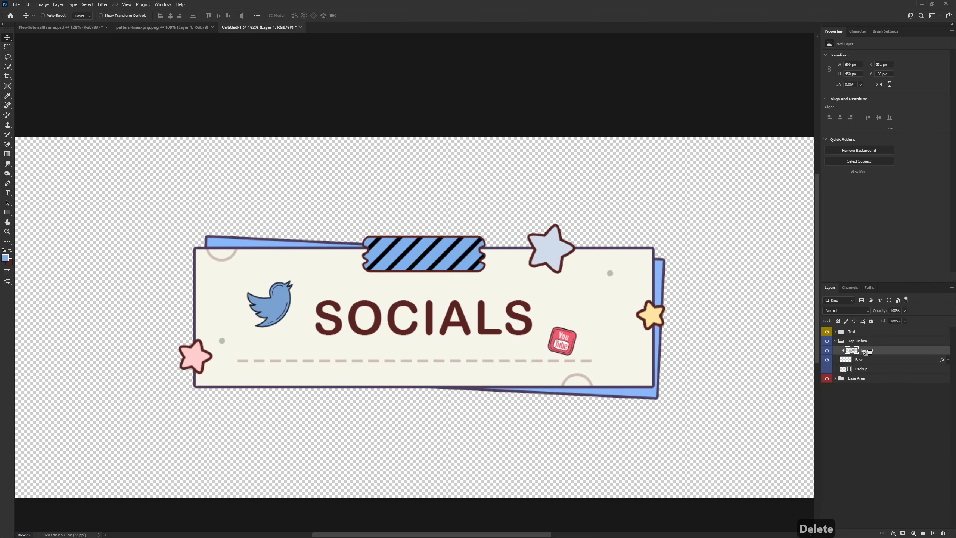
Rename the clipped stripe pattern layer in the Top Ribbon group as Lines.
double_click(867, 349)
text(Lines)
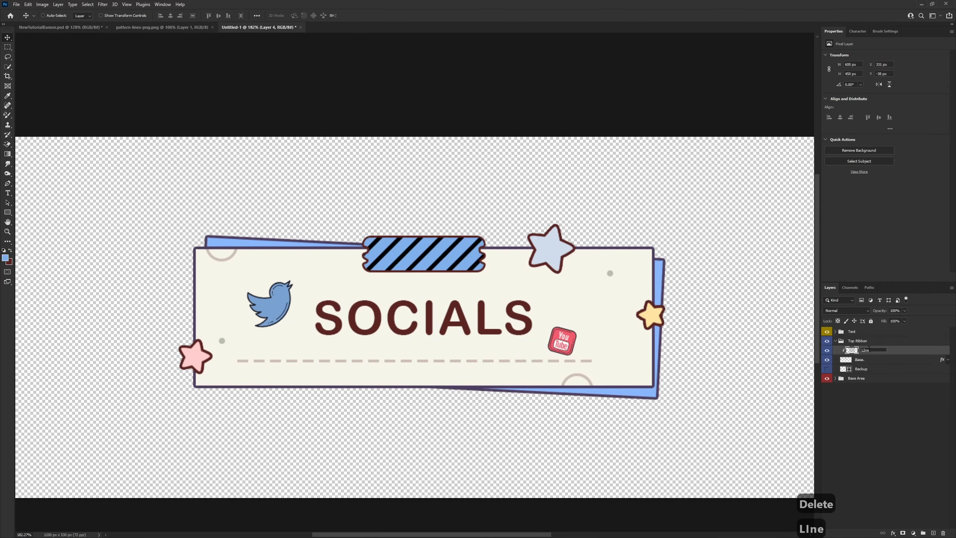
key(Return)
Add a Color Overlay to the Lines layer using the current foreground blue.
right_click(869, 351)
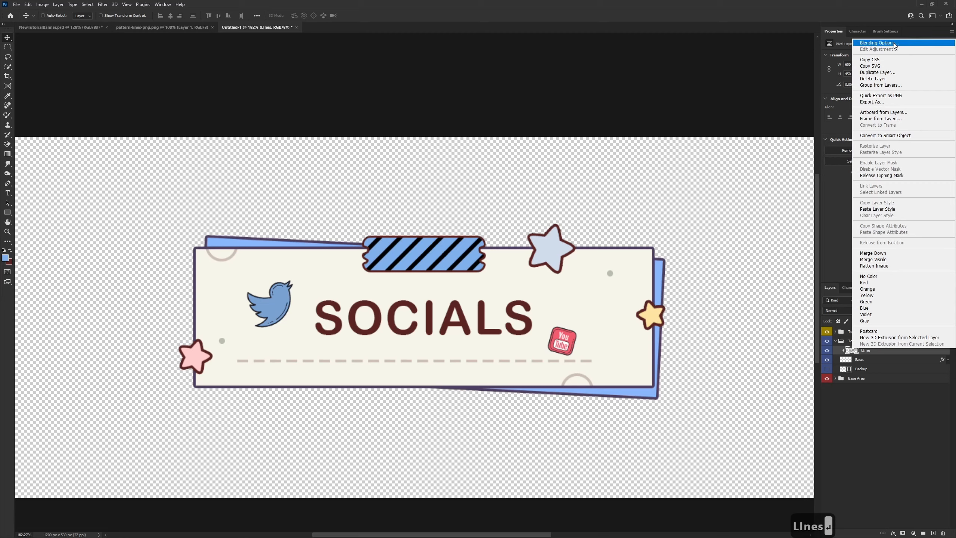
click(890, 44)
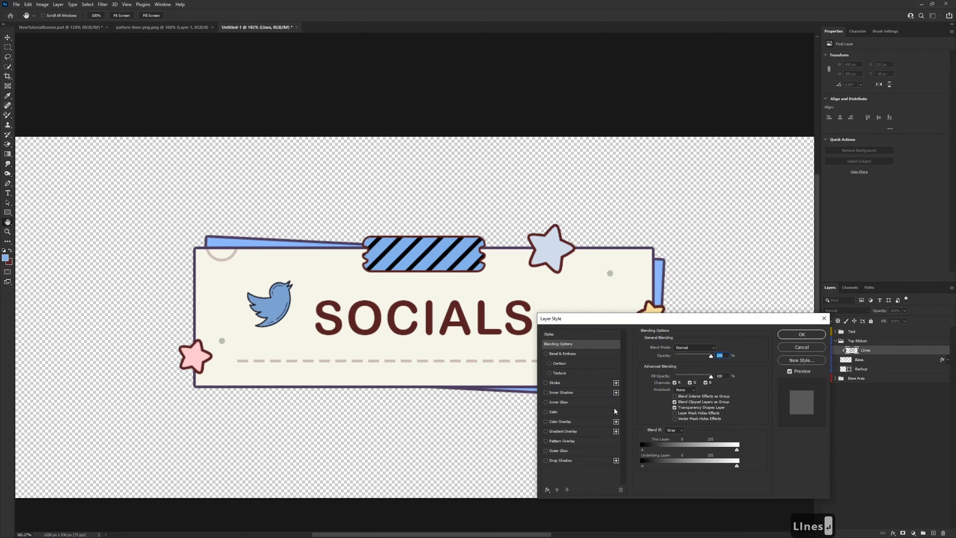
click(575, 419)
click(718, 348)
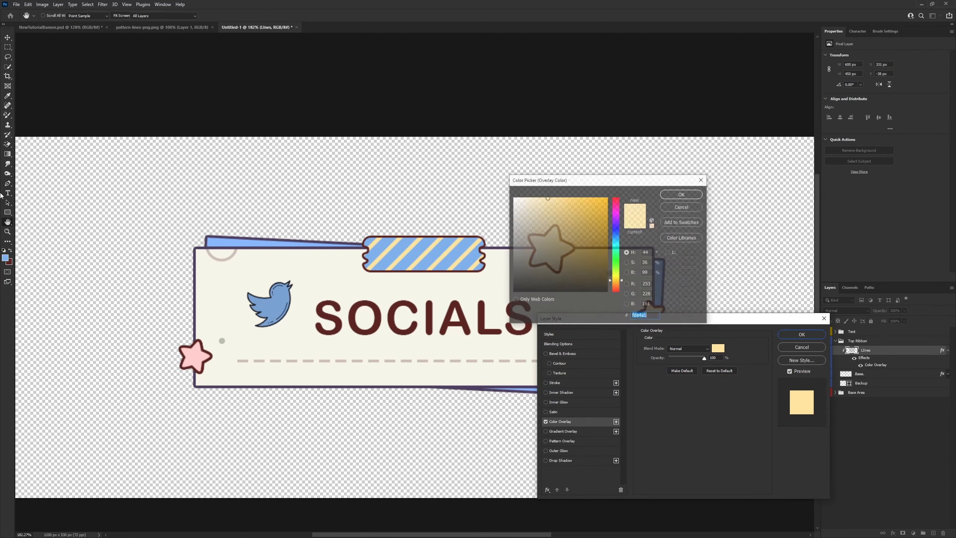
click(4, 259)
click(665, 194)
click(801, 334)
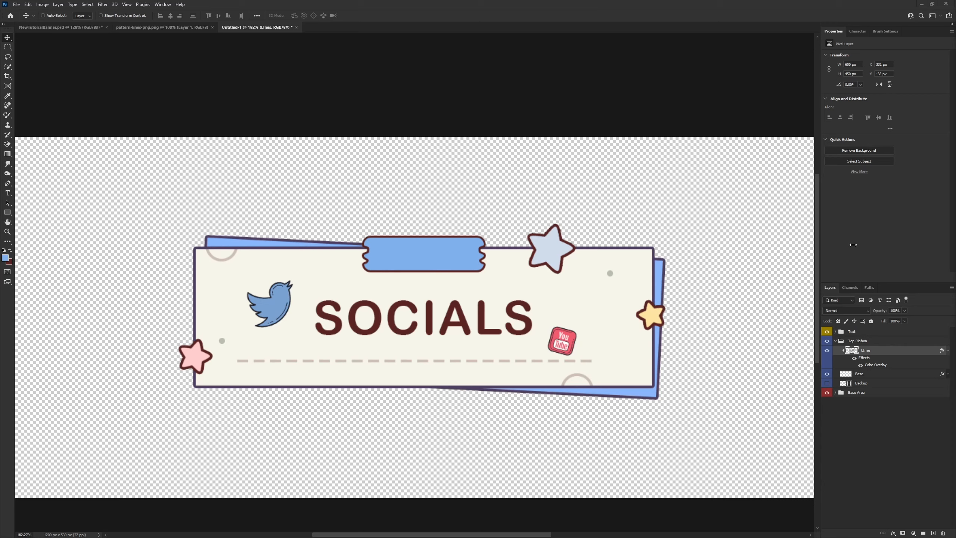
Try the Screen blend mode on the Lines layer and set it back to Normal.
click(844, 312)
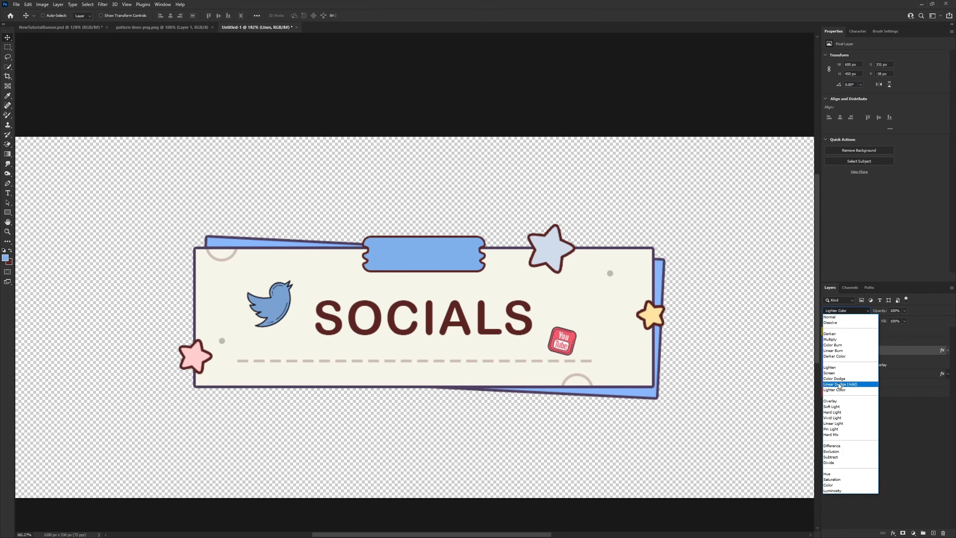
click(834, 373)
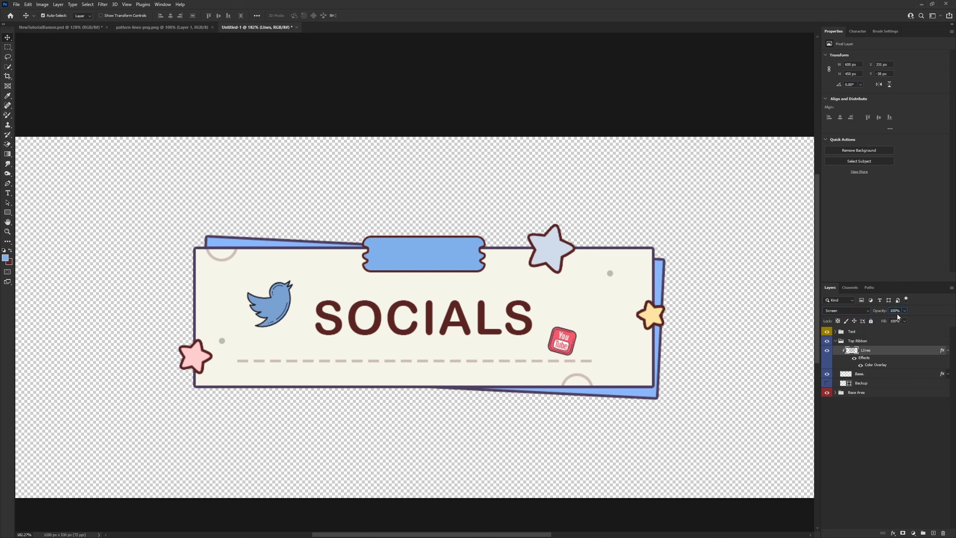
click(885, 434)
click(866, 351)
click(845, 311)
click(845, 316)
Rasterize the Lines layer's style and set its blend mode to Screen.
right_click(883, 352)
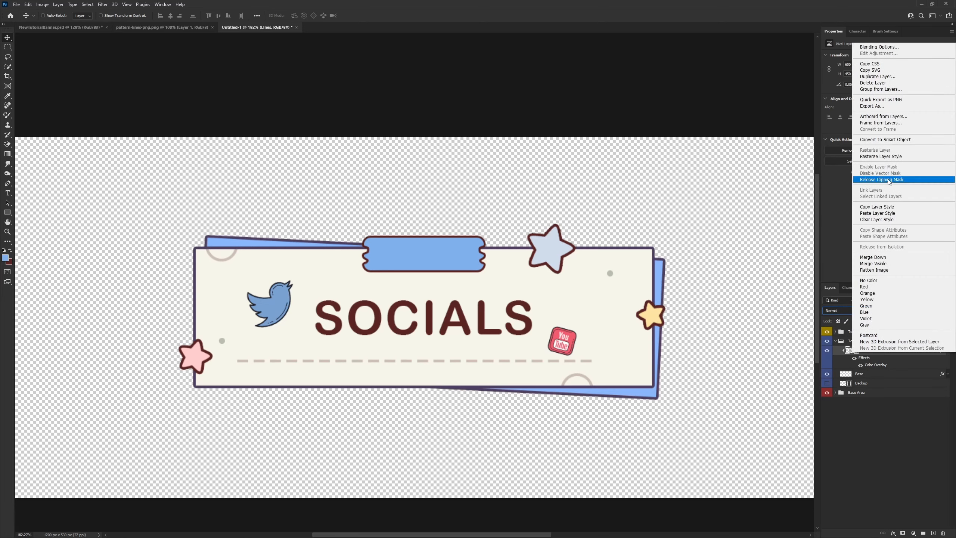
click(880, 156)
click(839, 310)
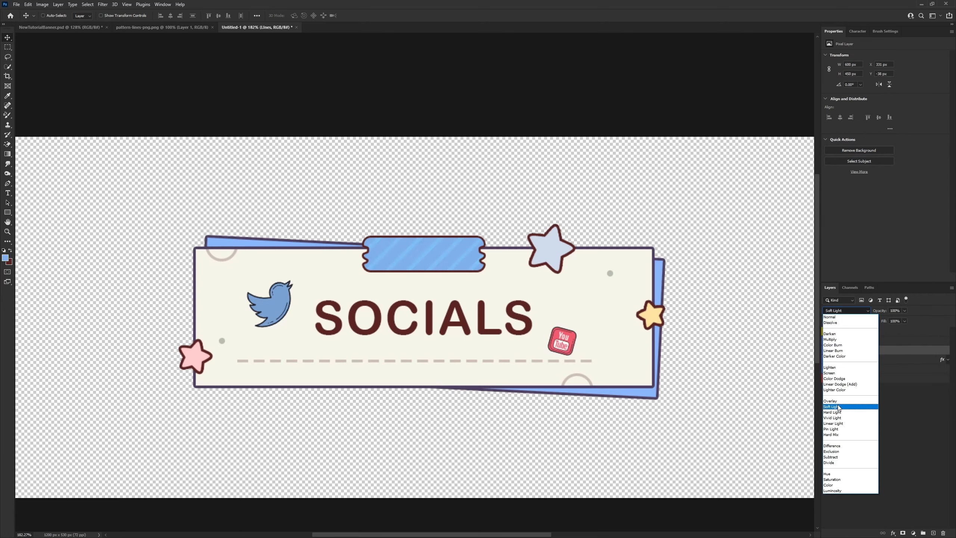
click(835, 372)
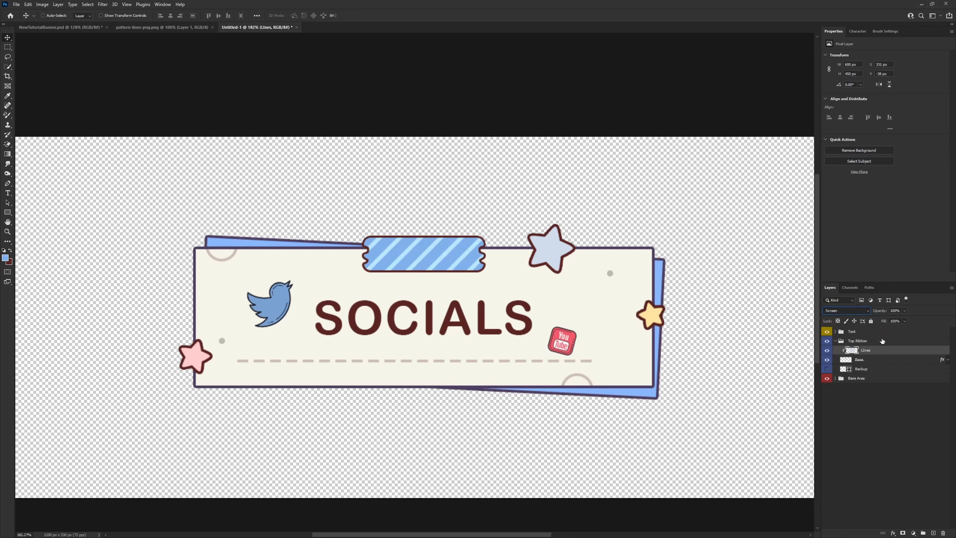
Set the opacity of the Lines layer to 60%.
key(ctrl+a)
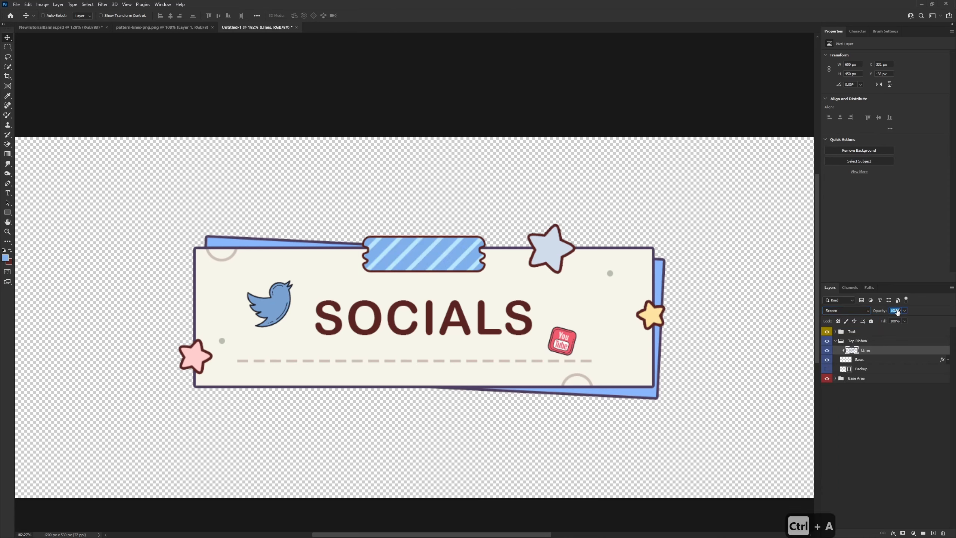
text(60)
key(Return)
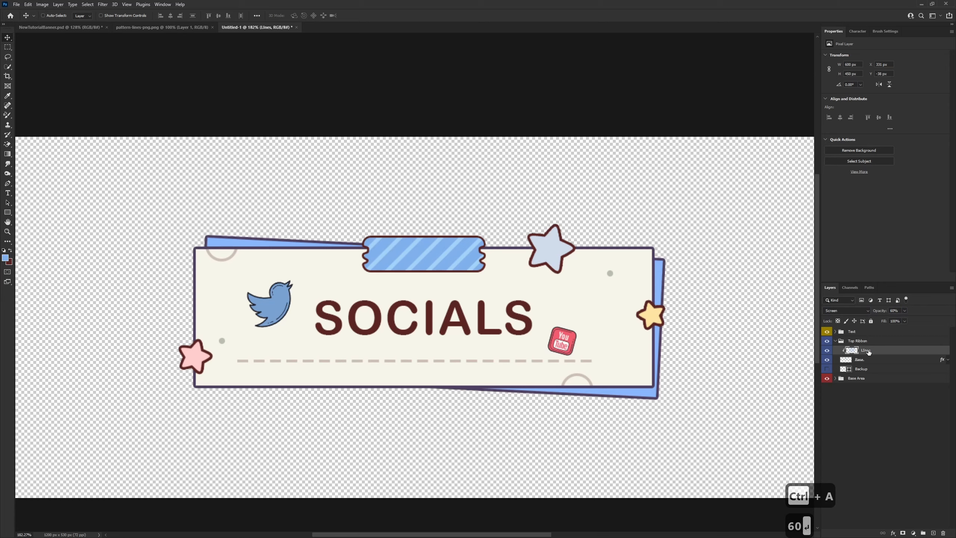
Flip the Lines pattern horizontally, scale it down to about 65% and position it over the ribbon.
key(ctrl+t)
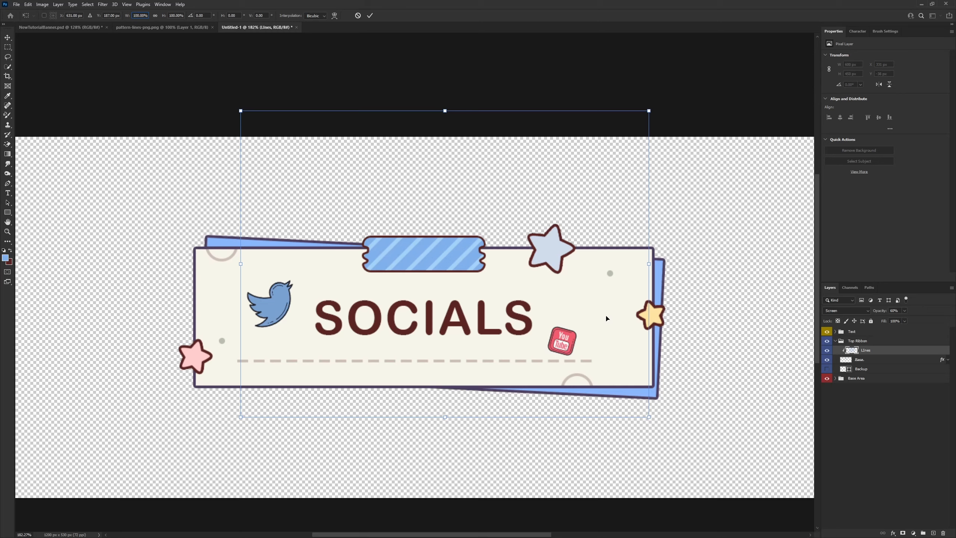
text(-)
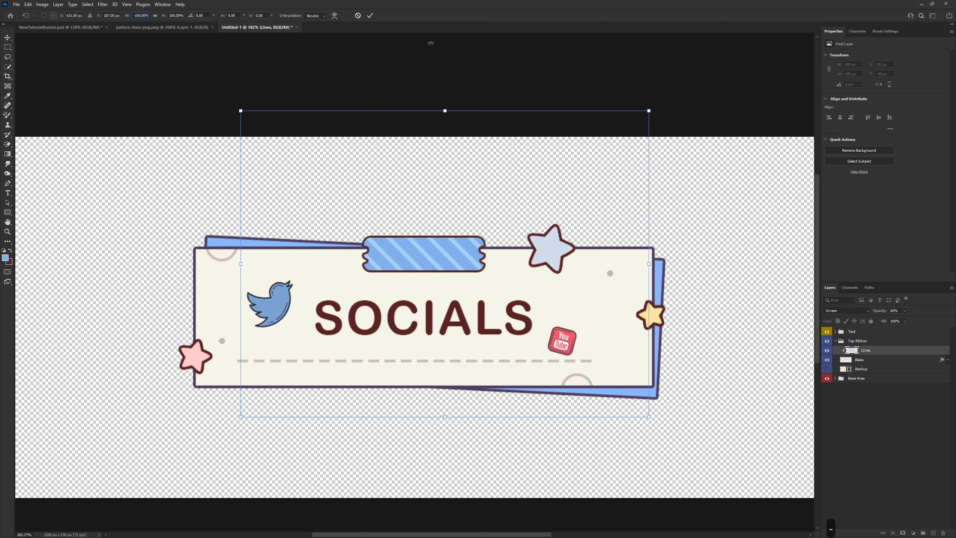
drag(647, 117, 539, 214)
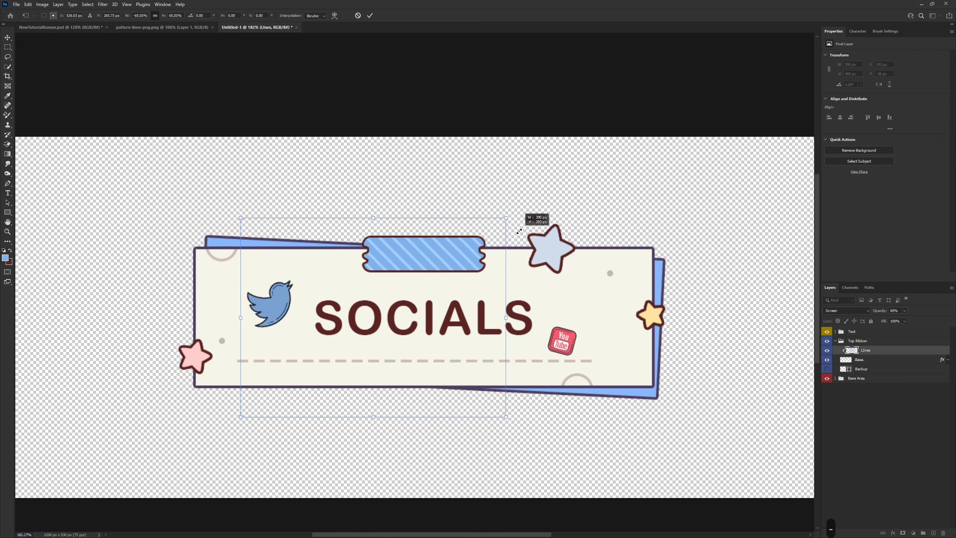
drag(391, 287, 444, 280)
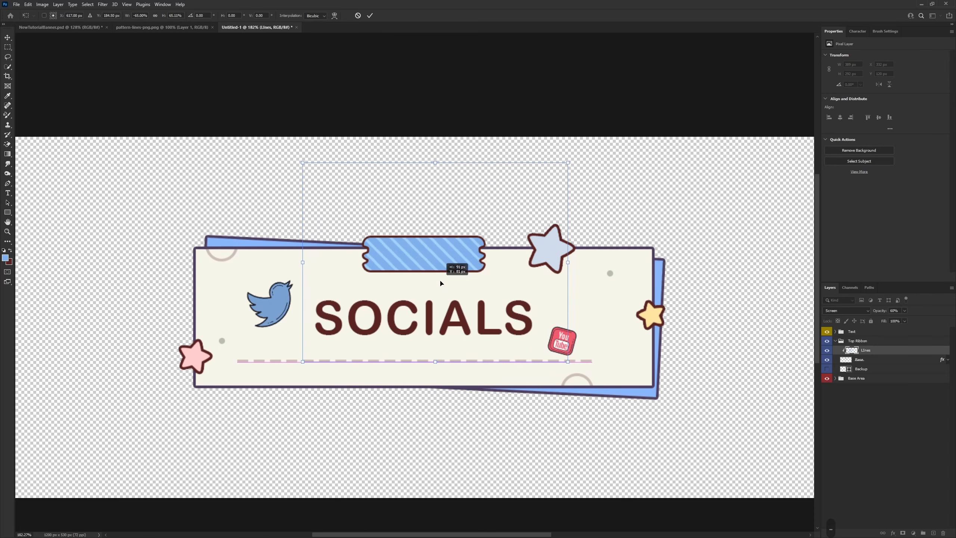
click(370, 16)
Rotate the Lines and Base layers together about 2° counter-clockwise and nudge the ribbon slightly into place.
drag(387, 339, 370, 298)
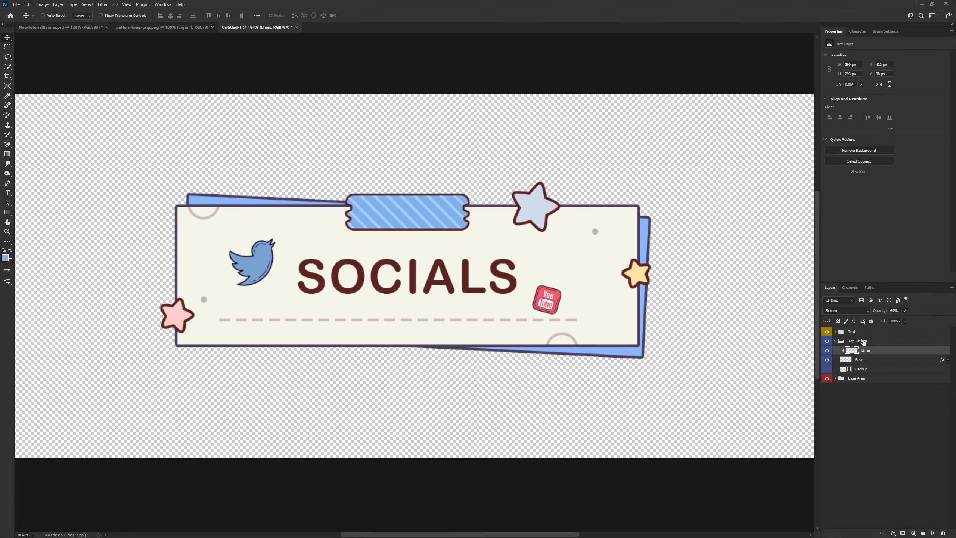
shift+click(862, 359)
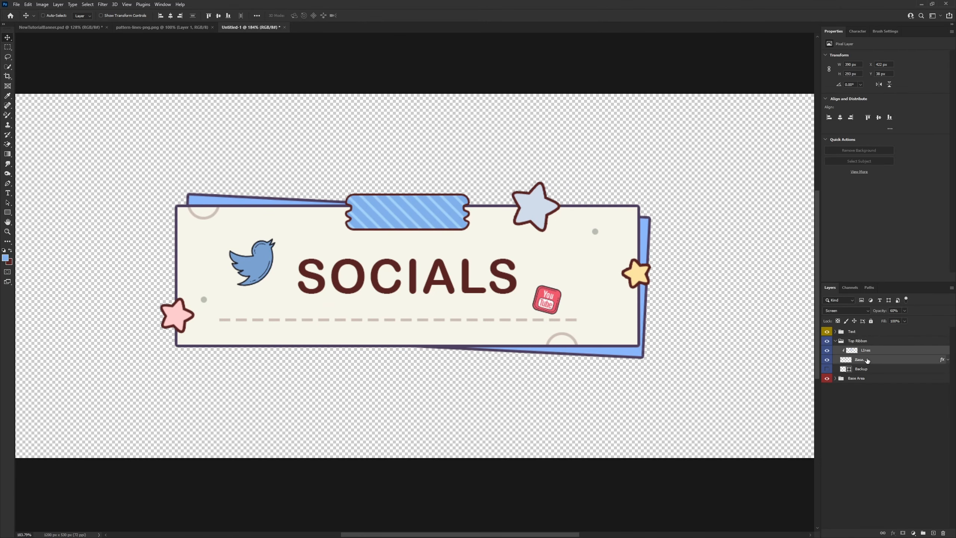
key(ctrl+t)
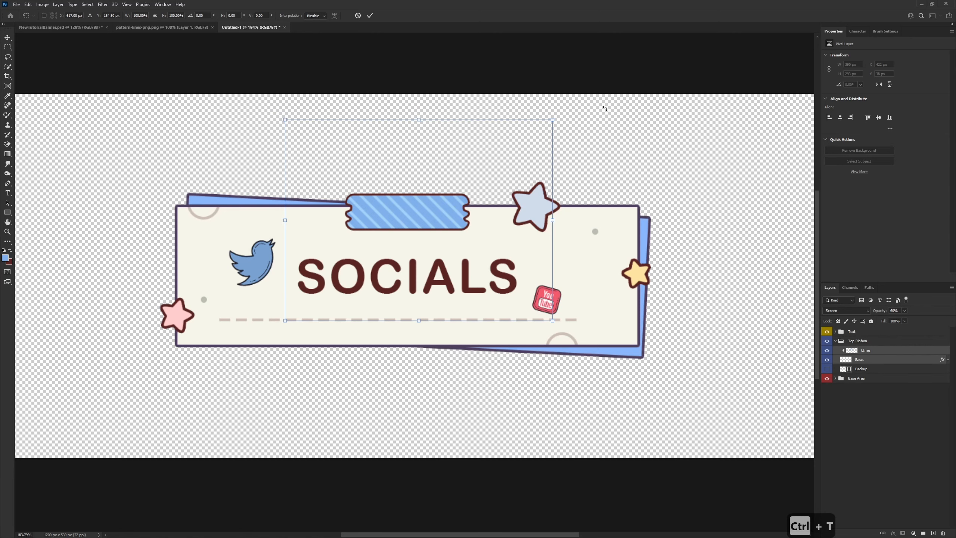
drag(605, 108, 579, 94)
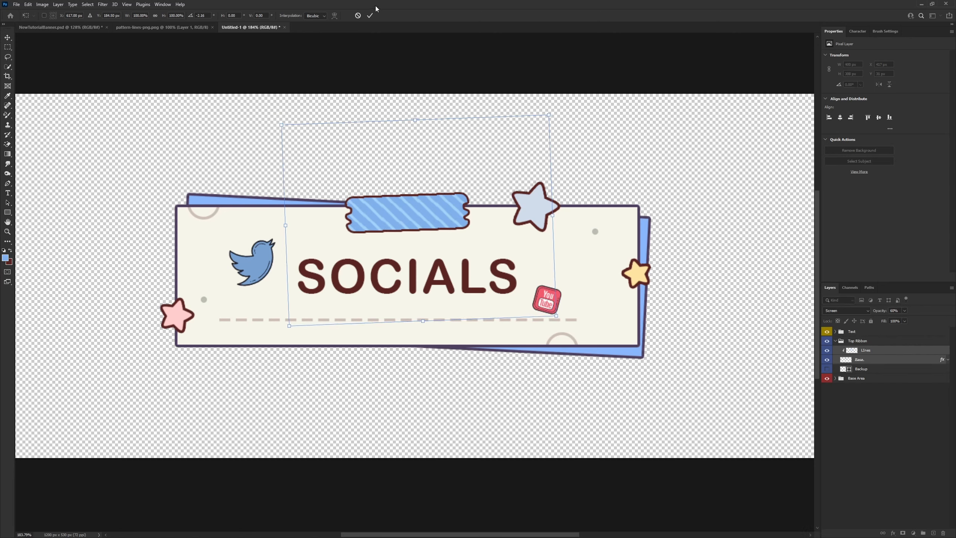
click(370, 16)
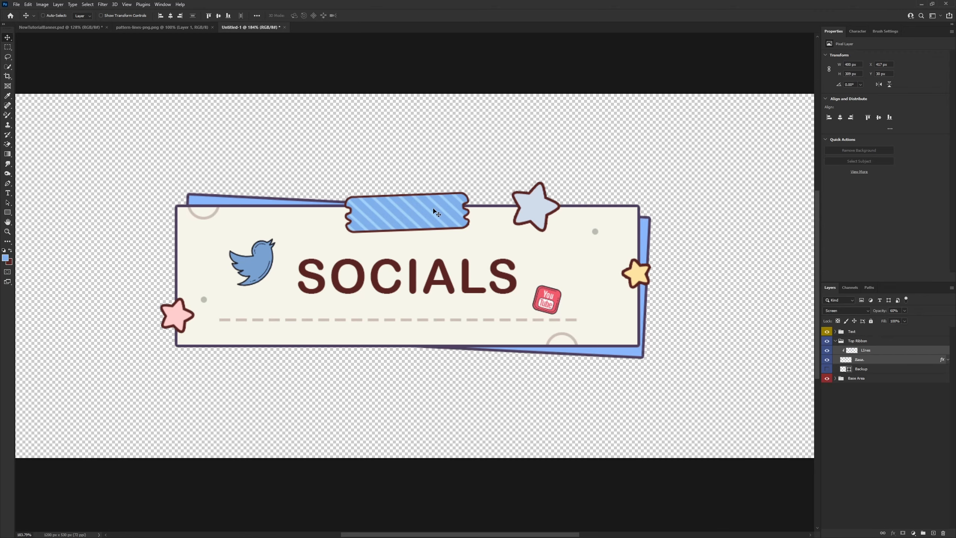
mouse_move(436, 211)
mouse_down()
mouse_move(443, 198)
mouse_move(436, 212)
mouse_up()
scroll(445, 288, down, 5)
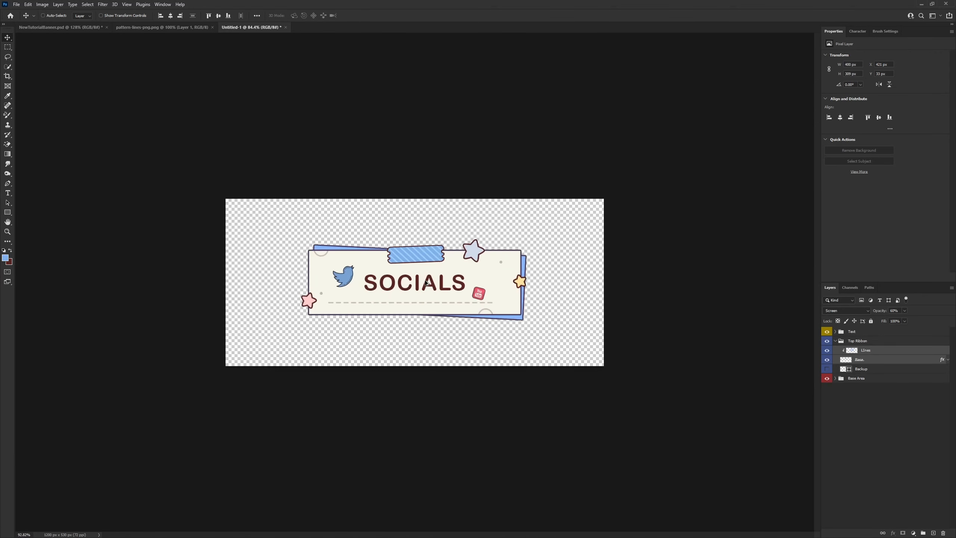
scroll(478, 271, up, 5)
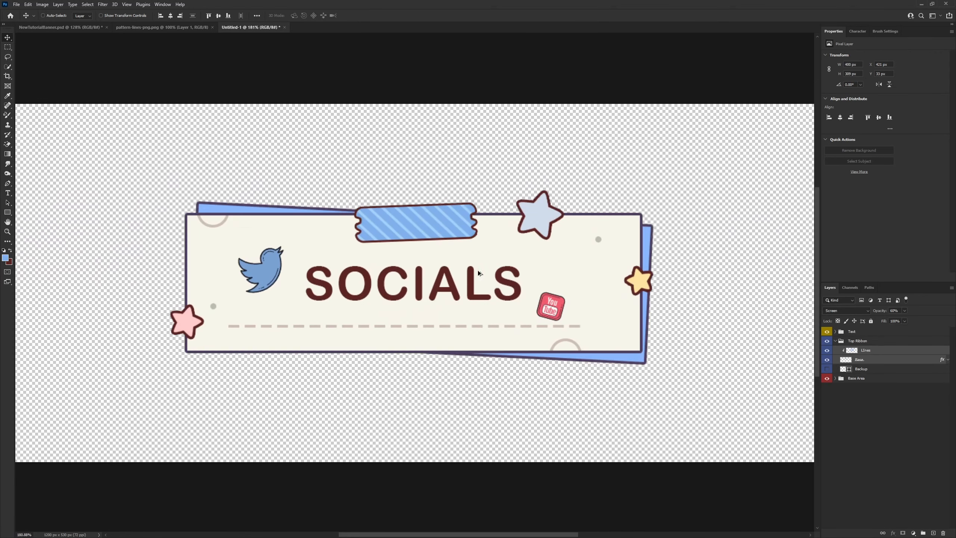
Add a new layer directly above Large Star in the Stars group of Base Area.
click(835, 341)
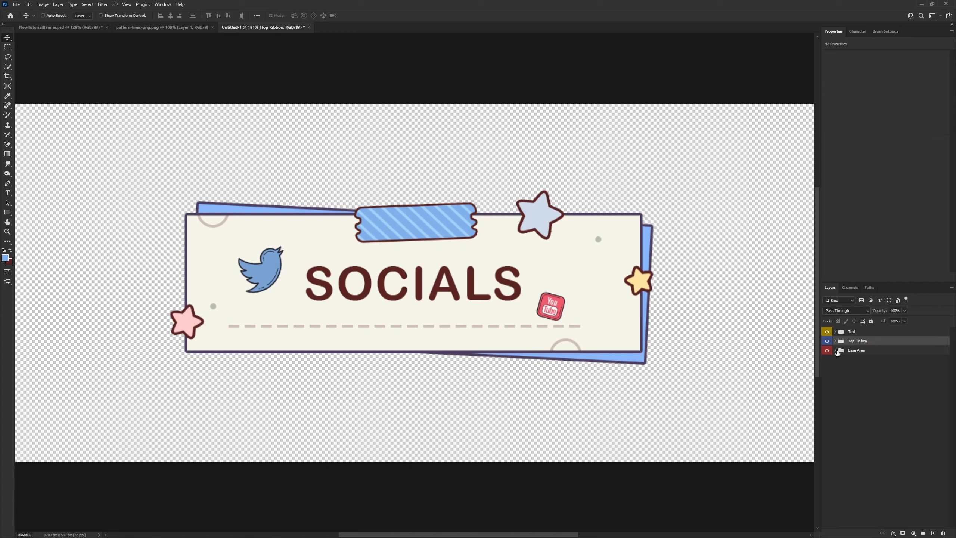
click(834, 350)
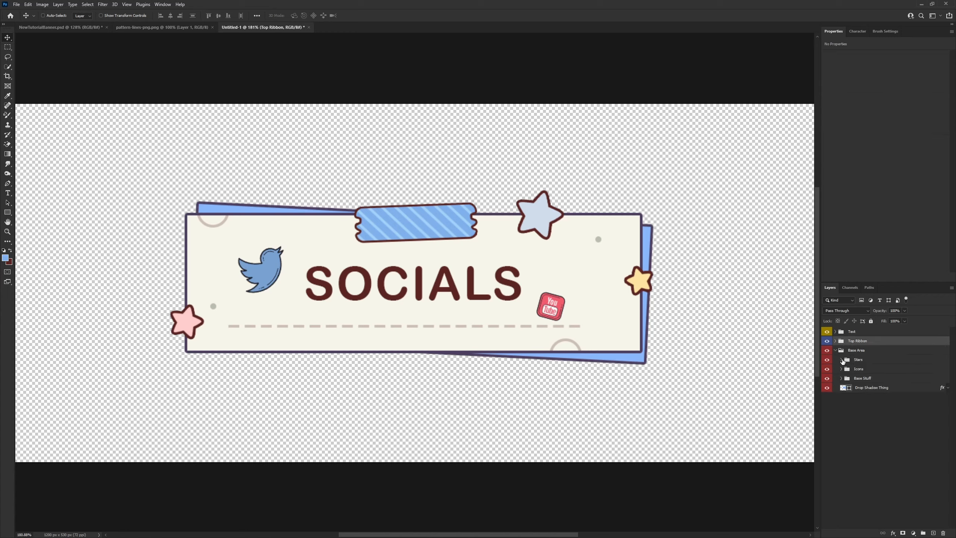
click(841, 359)
click(873, 388)
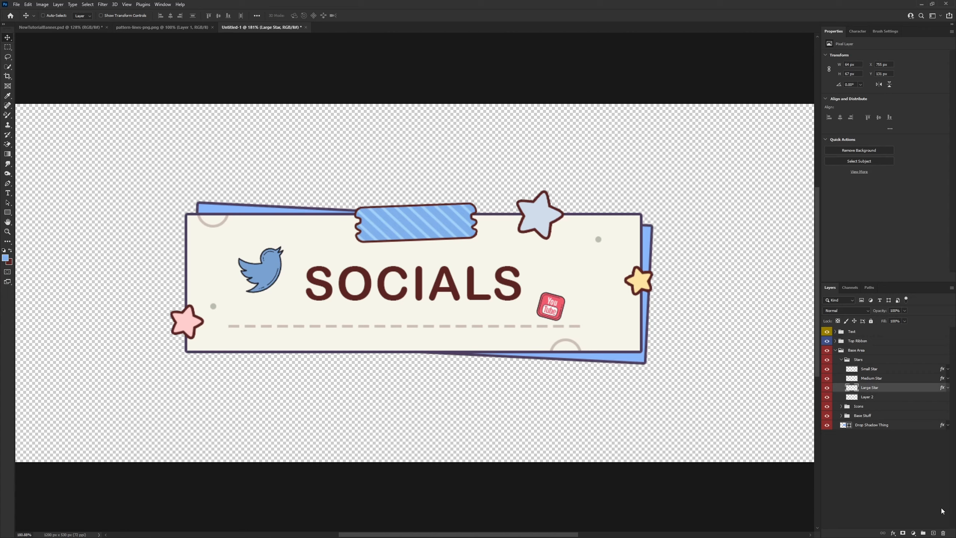
click(934, 533)
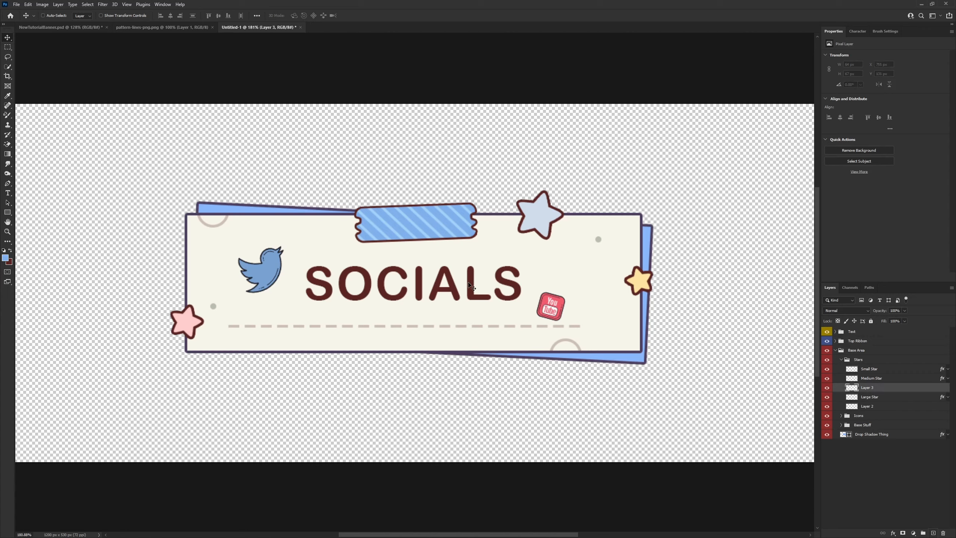
Sample the large star's pale blue and draw a vertical rectangle about 4 by 178 px between the ribbon and the star.
click(7, 212)
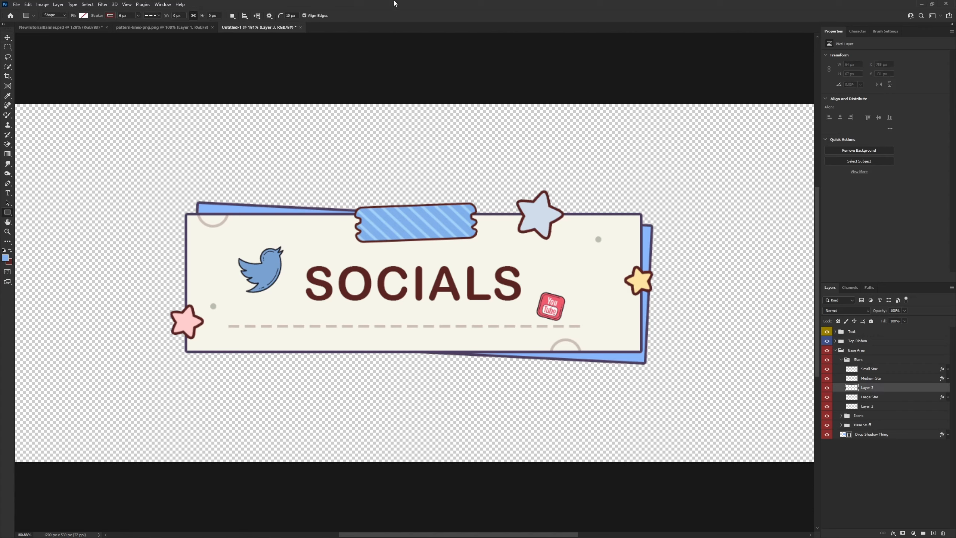
key(i)
click(540, 208)
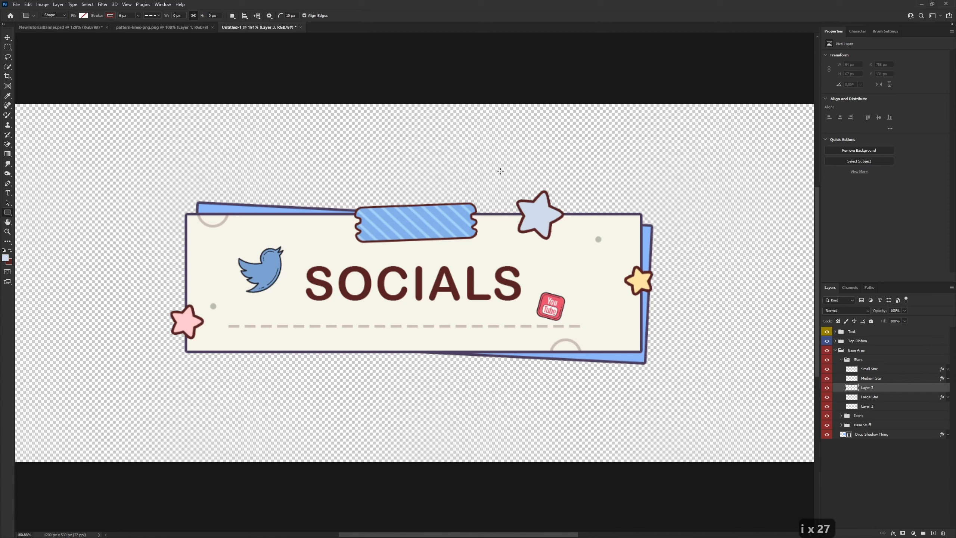
drag(500, 171, 500, 290)
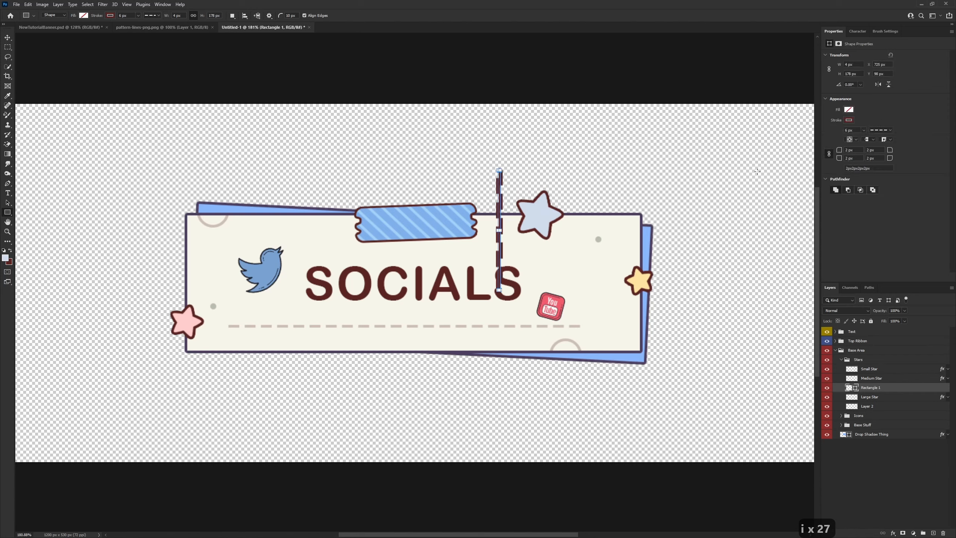
Remove the thin rectangle's stroke and fill it with the sampled pale blue.
click(848, 121)
click(833, 123)
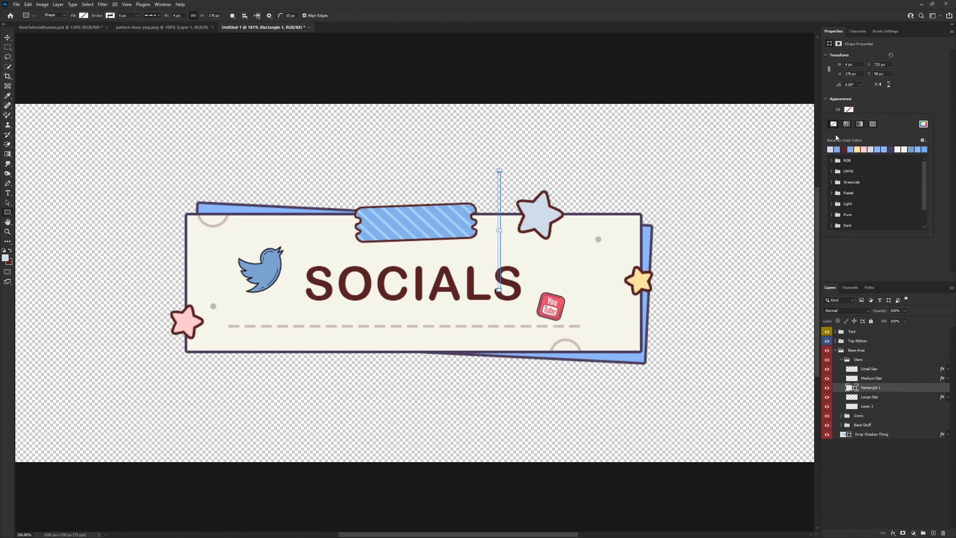
click(831, 148)
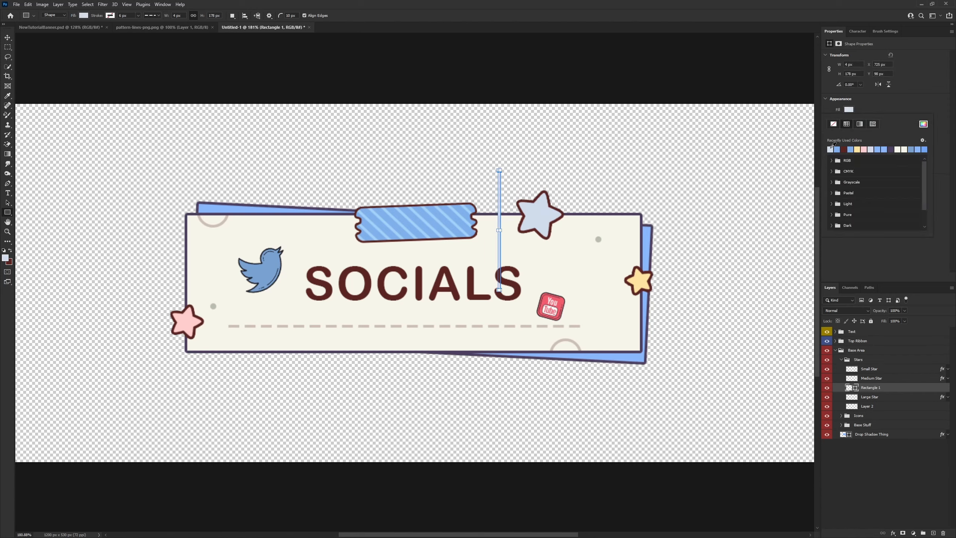
click(876, 113)
Duplicate the thin rectangle beside the large star and widen the copy to 10 px.
scroll(508, 228, up, 5)
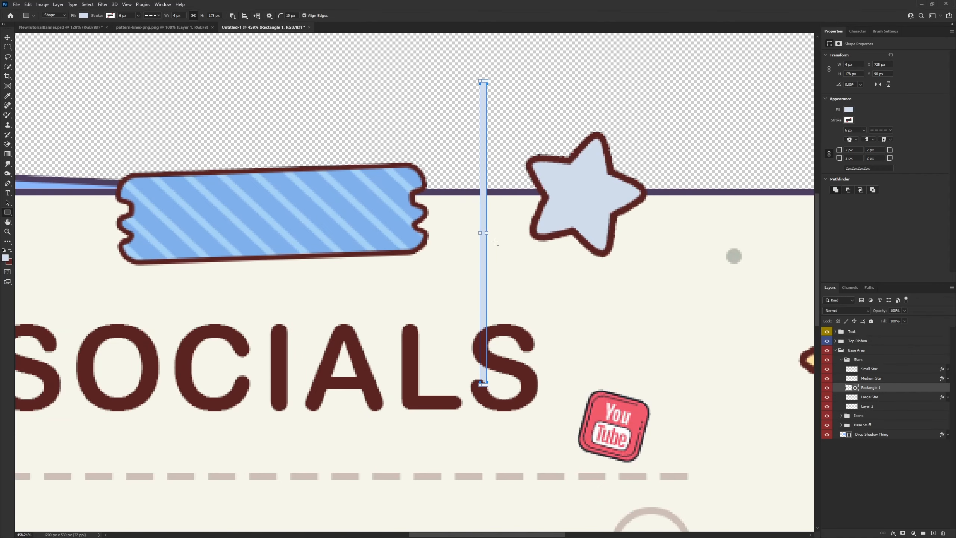
scroll(543, 289, down, 3)
key(ctrl+j)
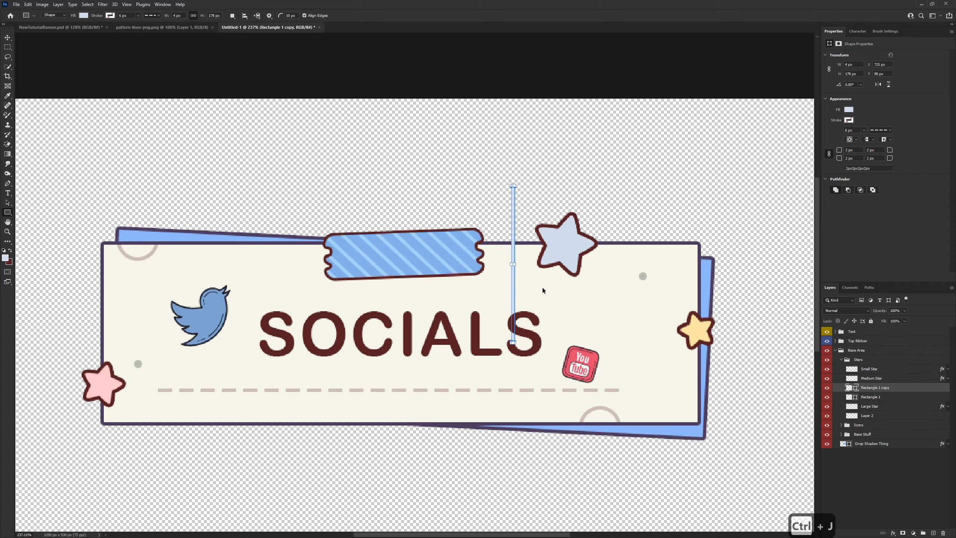
key(ctrl+t)
scroll(513, 264, up, 3)
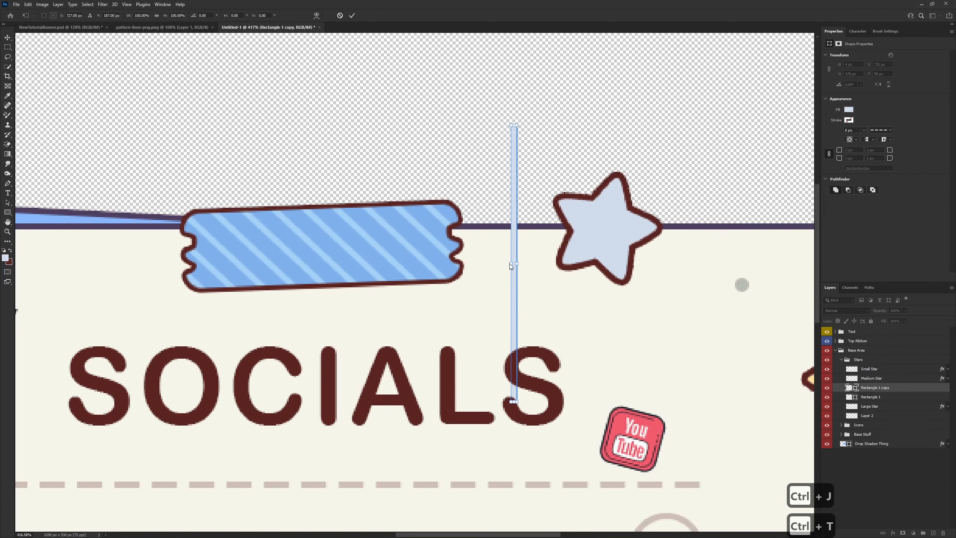
drag(508, 264, 498, 264)
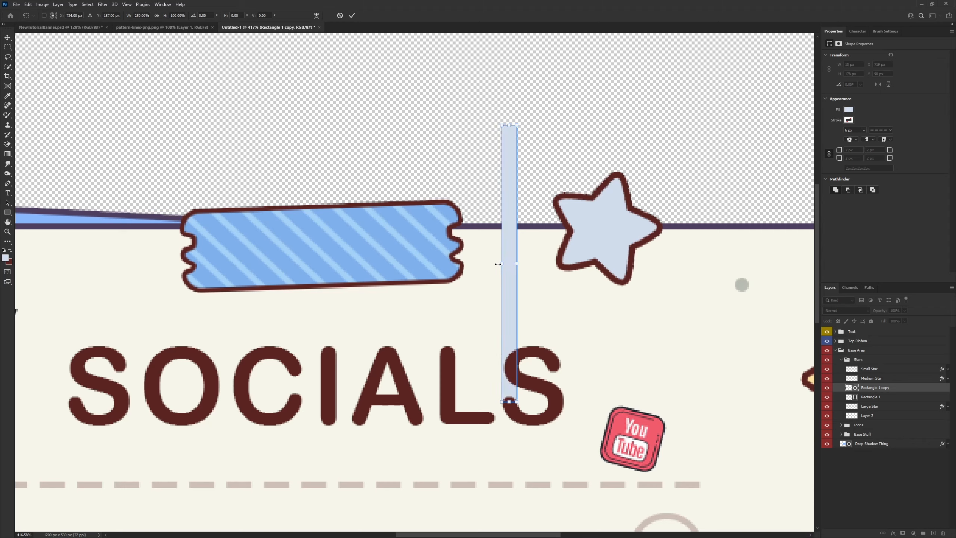
click(352, 16)
Clip both rectangles to the Large Star layer and rename each of them "Gloss Line".
drag(874, 388, 875, 394)
double_click(874, 397)
key(BackSpace)
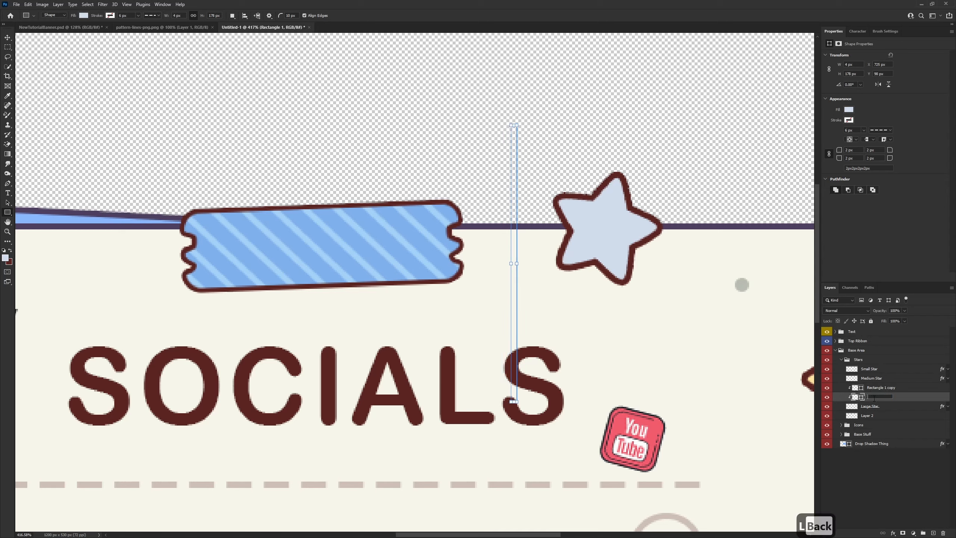
text(Gloss Line)
key(ctrl+a)
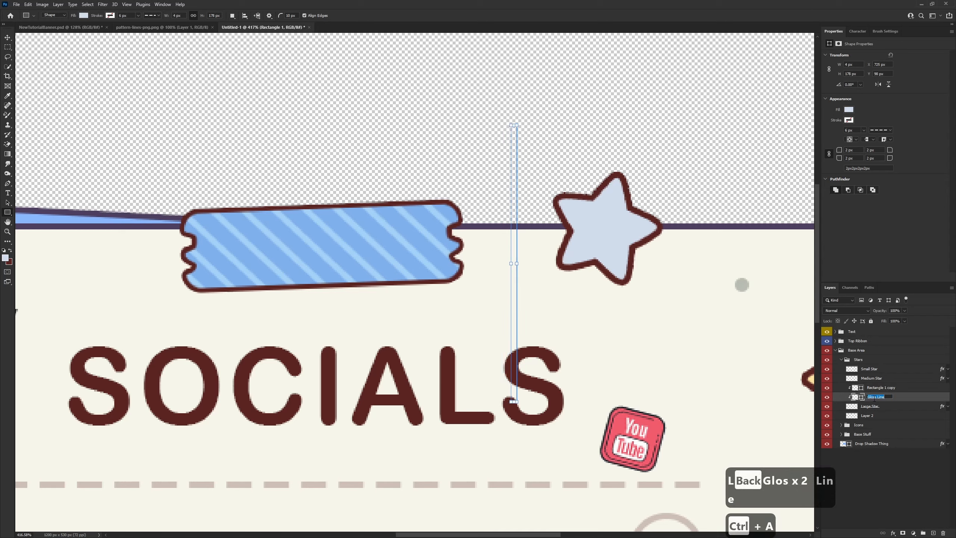
key(ctrl+c)
double_click(879, 387)
key(ctrl+v)
key(Return)
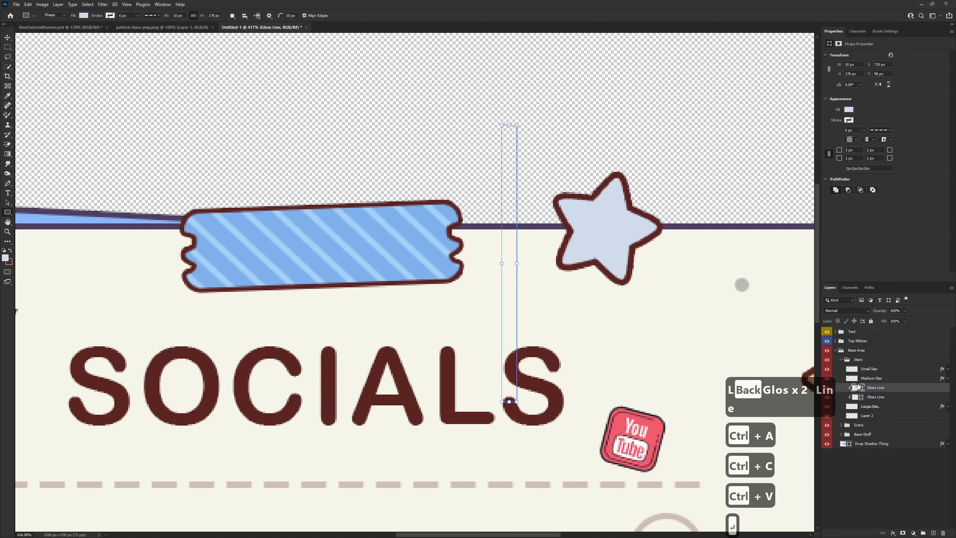
click(861, 396)
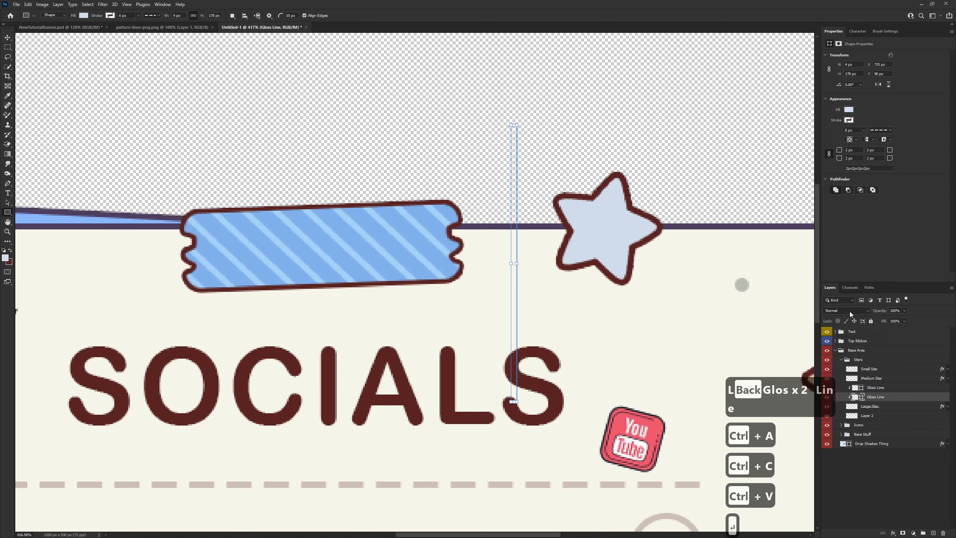
click(850, 311)
click(849, 311)
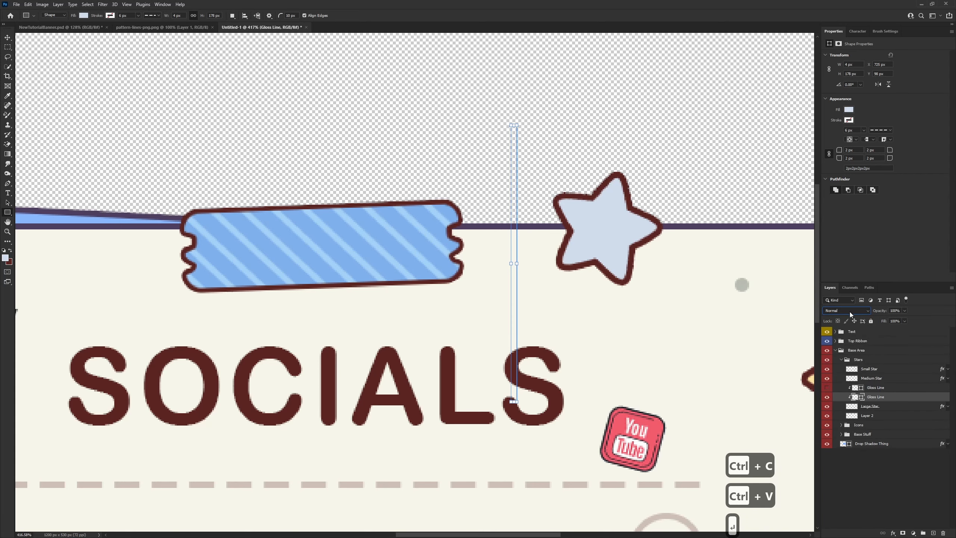
click(875, 387)
click(826, 387)
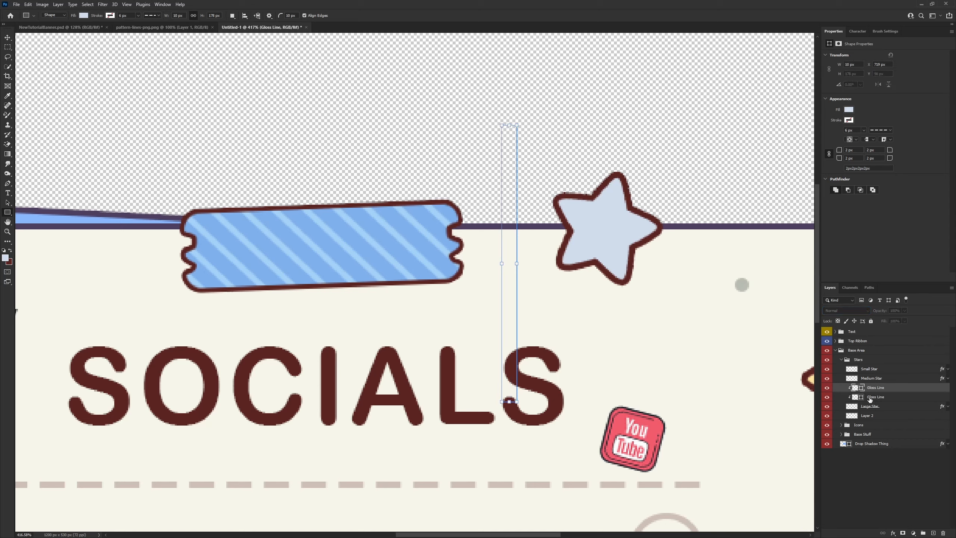
Rotate both Gloss Line layers together about 26° clockwise and place them diagonally across the large star.
shift+click(875, 396)
key(ctrl+t)
drag(522, 119, 571, 127)
drag(550, 167, 619, 155)
click(351, 16)
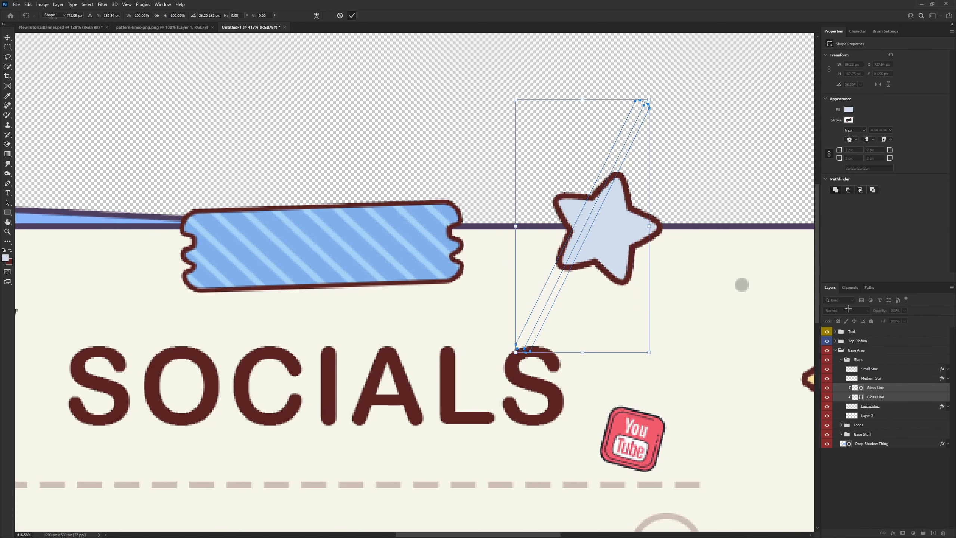
Hide the wide gloss line, set the thin one to Screen at 60% opacity and shift it slightly.
click(875, 396)
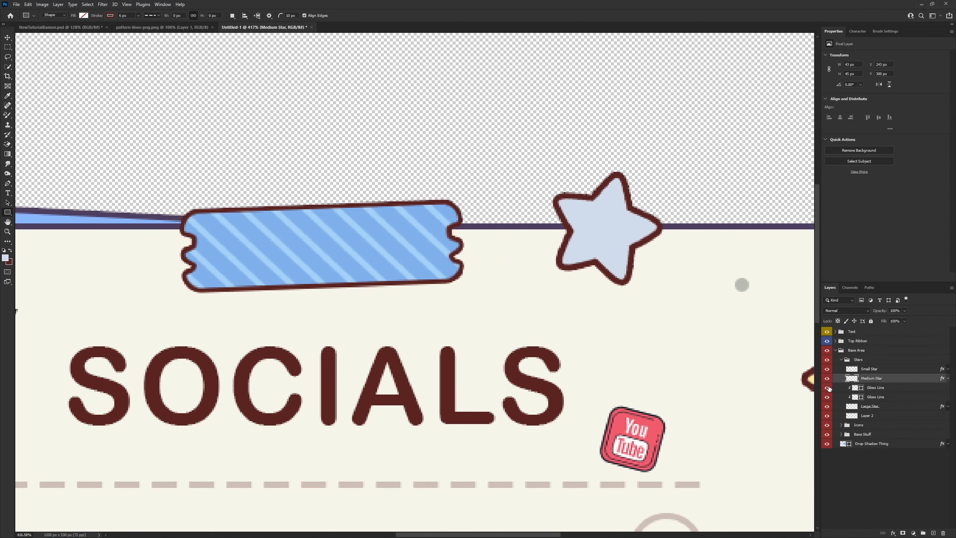
click(847, 310)
click(848, 372)
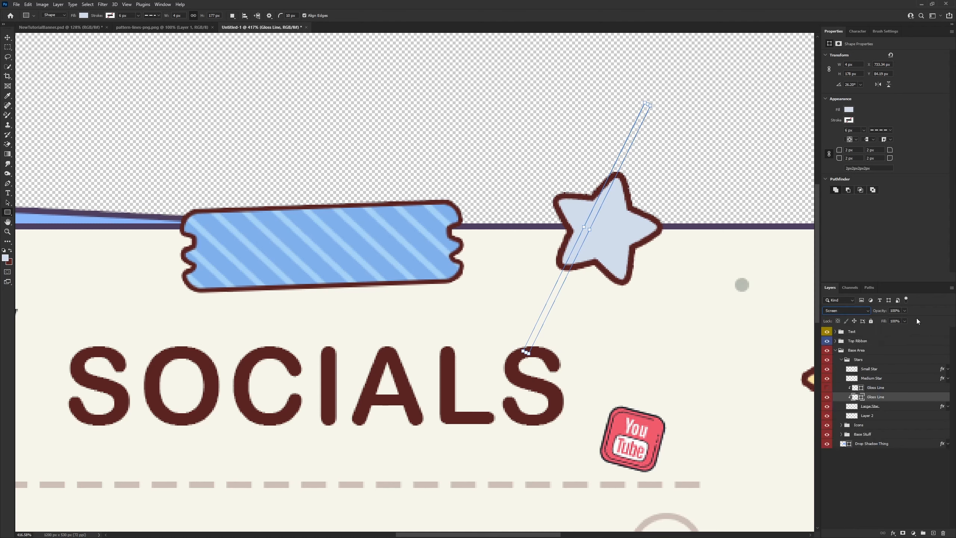
drag(900, 318, 893, 319)
click(7, 38)
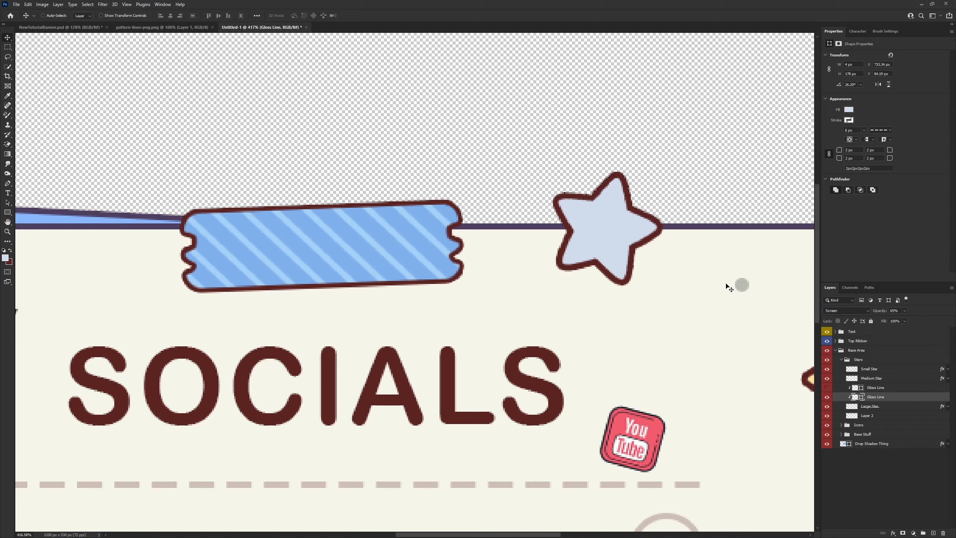
drag(673, 280, 650, 264)
Copy Large Star's layer style, hide its Stroke effect and rasterize the remaining layer style.
click(948, 407)
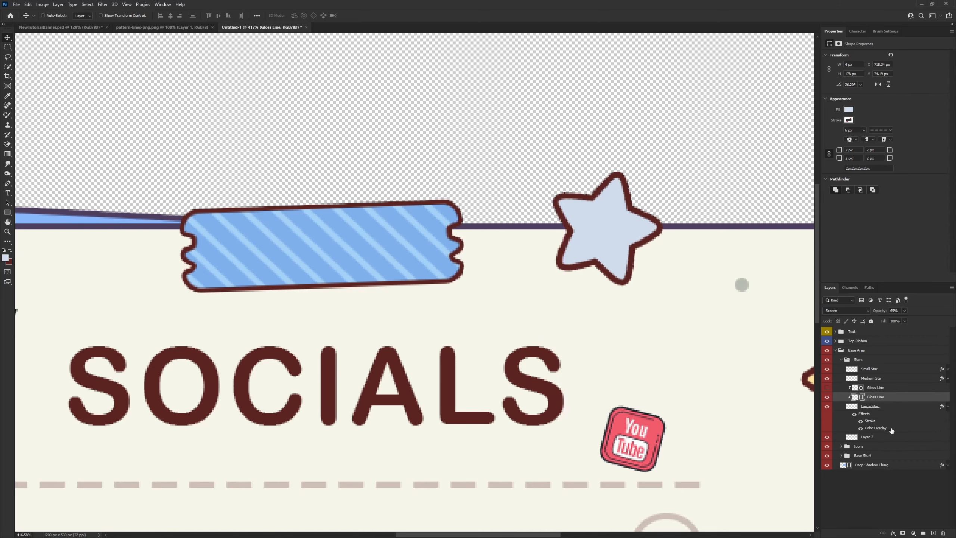
right_click(877, 410)
click(881, 266)
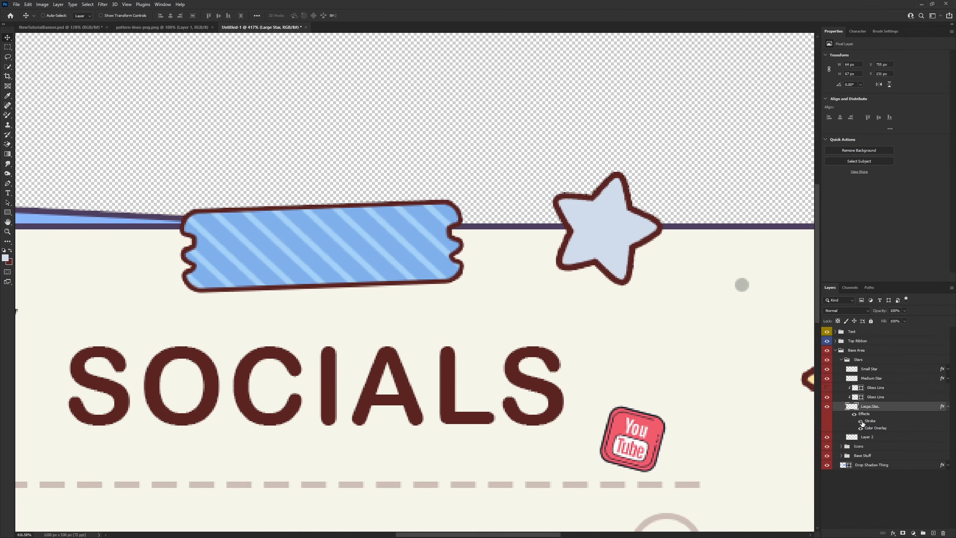
click(861, 422)
right_click(878, 415)
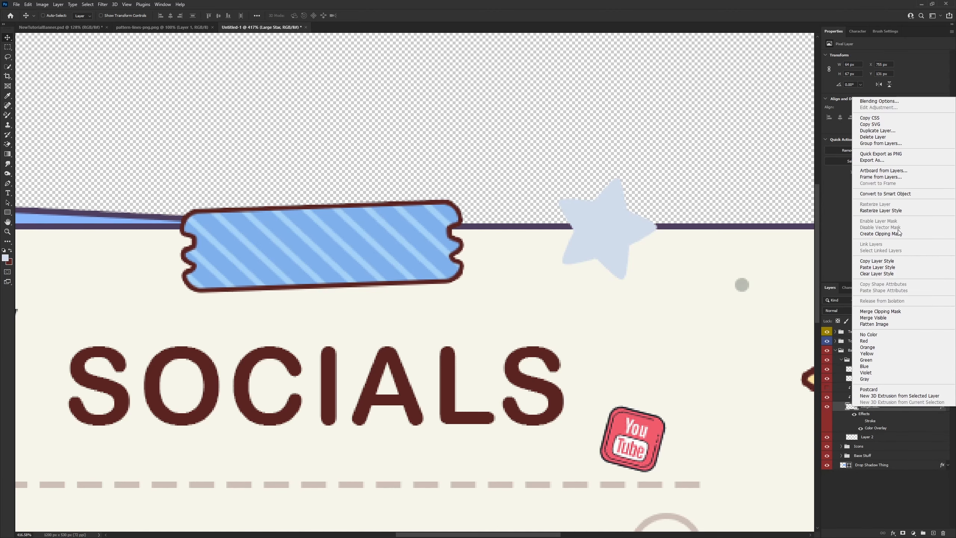
click(892, 213)
Paste the copied layer style back onto Large Star with the Stroke on and the Color Overlay off.
right_click(877, 406)
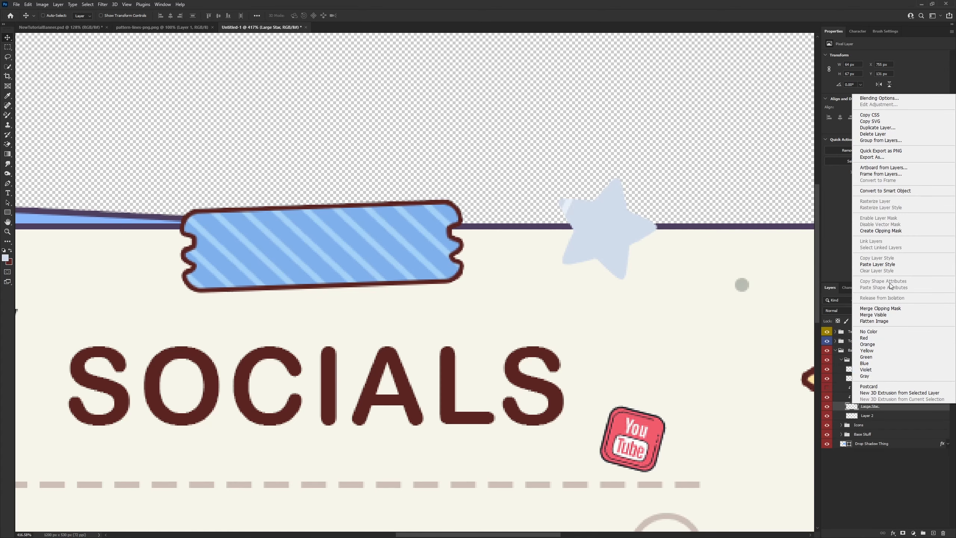
click(869, 269)
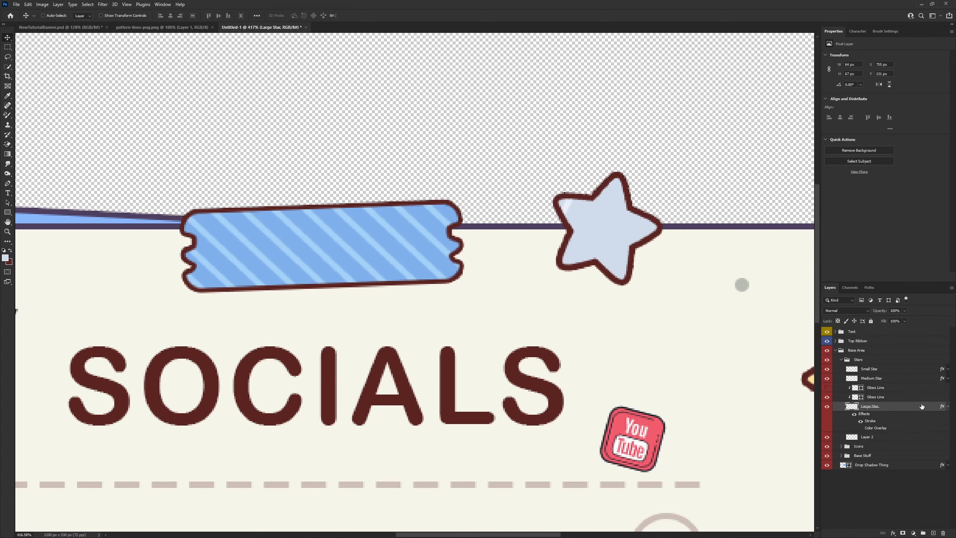
click(948, 406)
Copy the thin gloss line's layer style and move the line diagonally across the large star's centre.
right_click(892, 399)
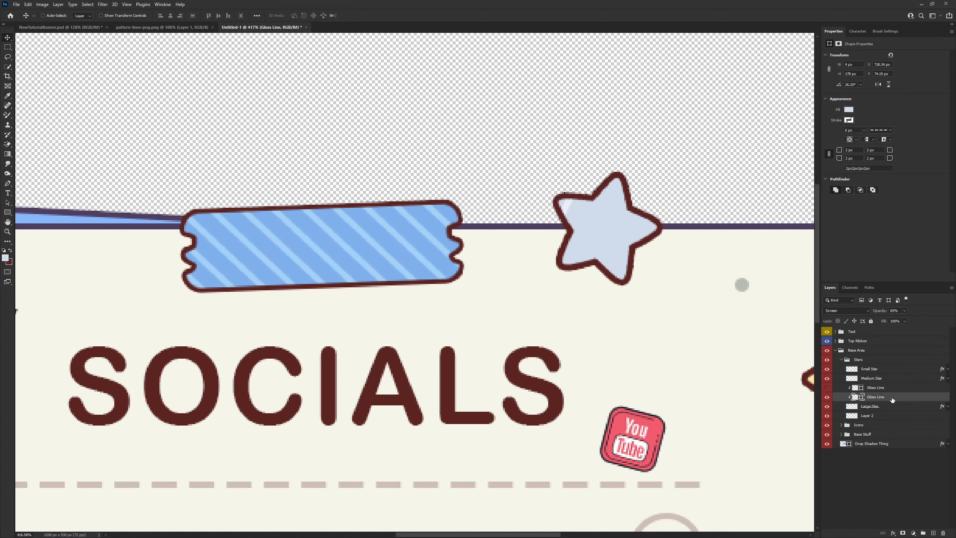
click(876, 252)
drag(605, 242, 652, 289)
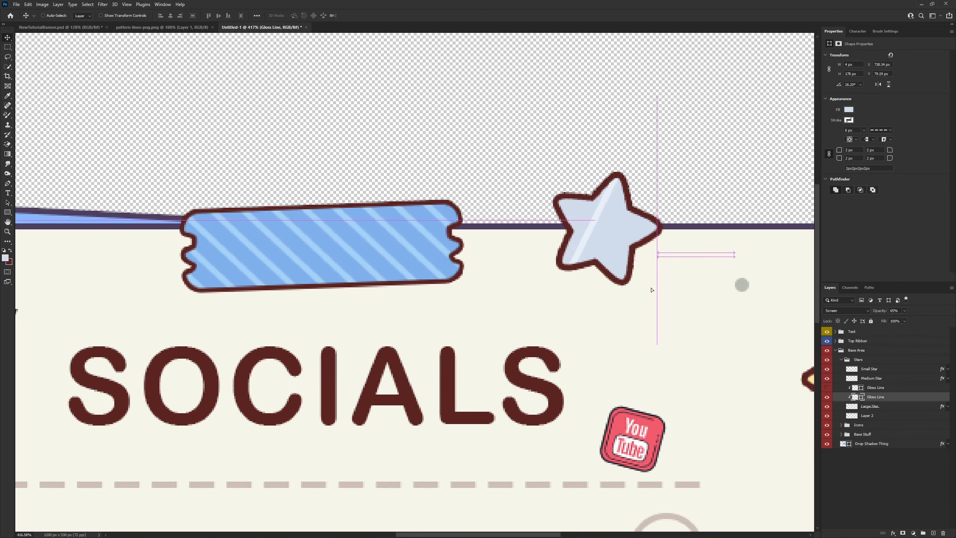
Paste the copied layer style onto the wide gloss line and make that layer visible.
click(865, 388)
right_click(869, 388)
click(877, 246)
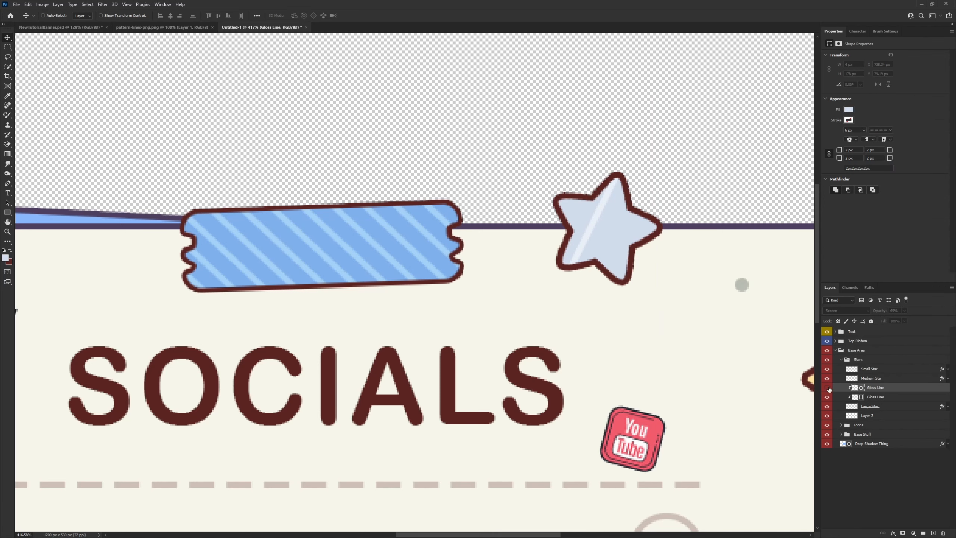
click(826, 388)
Position the wide gloss line over the star's left part and move the thin line 6 px to the right.
drag(611, 252, 599, 250)
drag(662, 294, 669, 293)
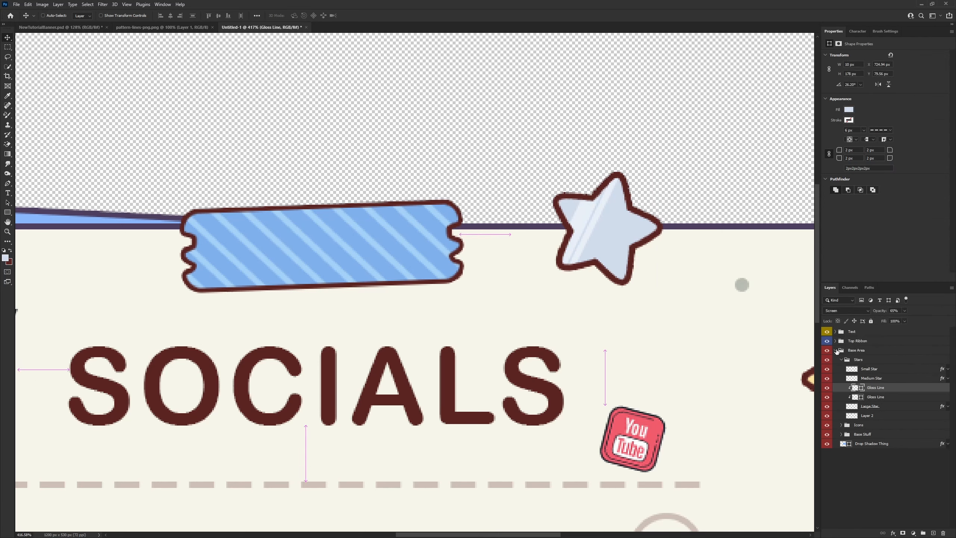
click(870, 398)
drag(587, 254, 596, 254)
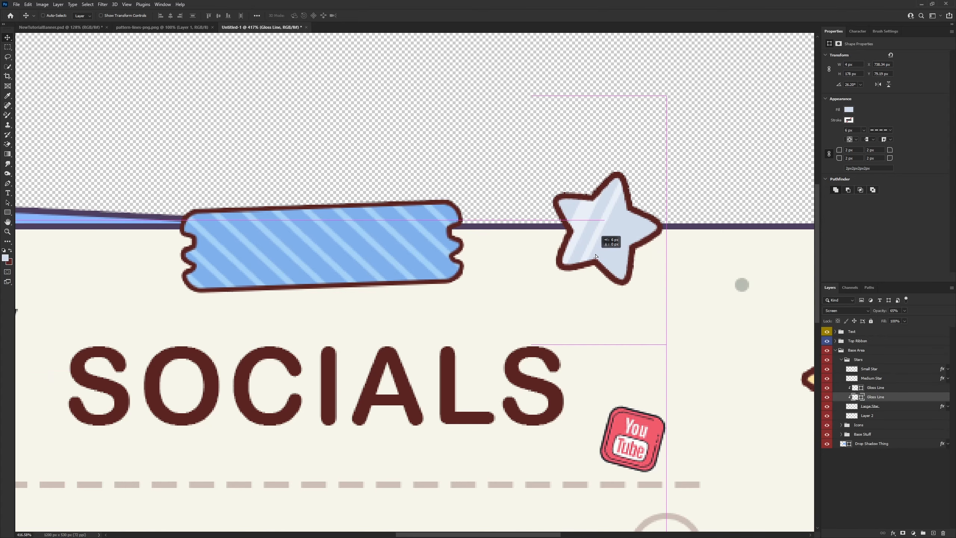
Select the whole banner with a rectangular marquee that leaves a margin around it.
key(ctrl+0)
scroll(479, 275, up, 5)
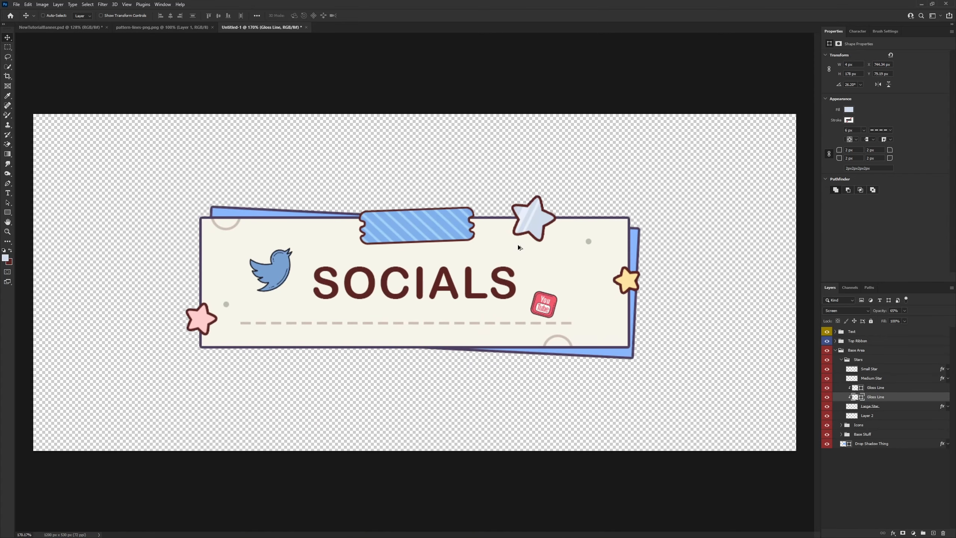
key(ctrl+0)
key(m)
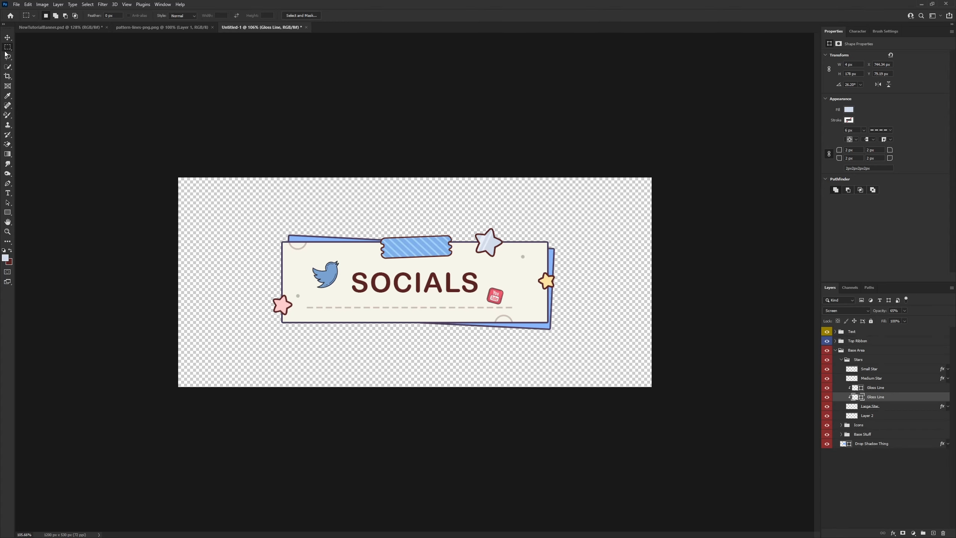
drag(540, 330, 589, 351)
Try to copy the selection into a new 866 by 356 px document, and close that document without saving.
click(28, 4)
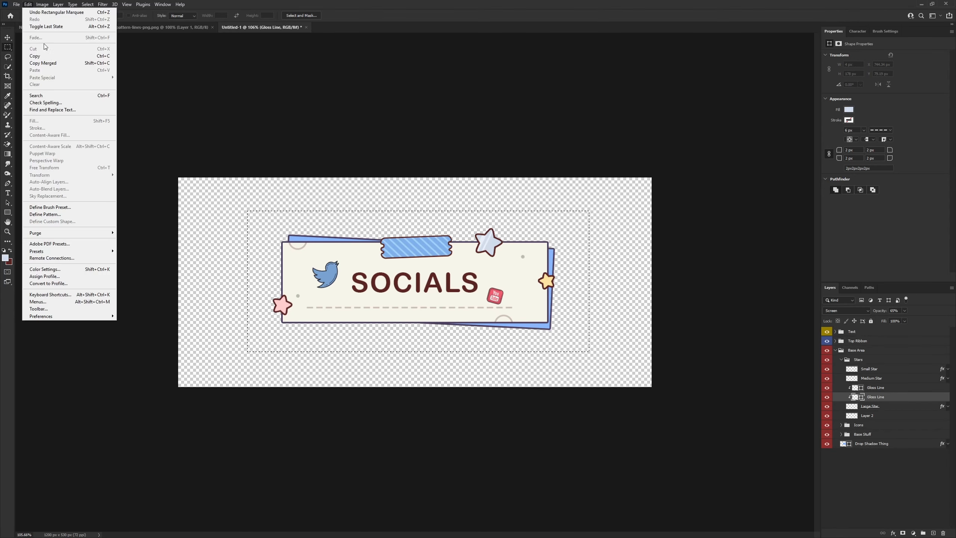
click(51, 63)
click(16, 4)
click(23, 12)
click(727, 345)
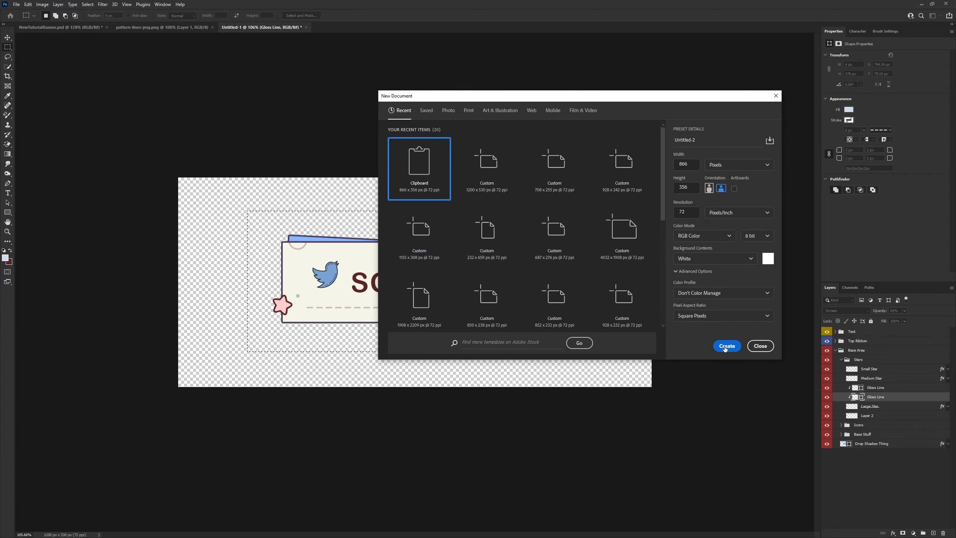
key(ctrl+v)
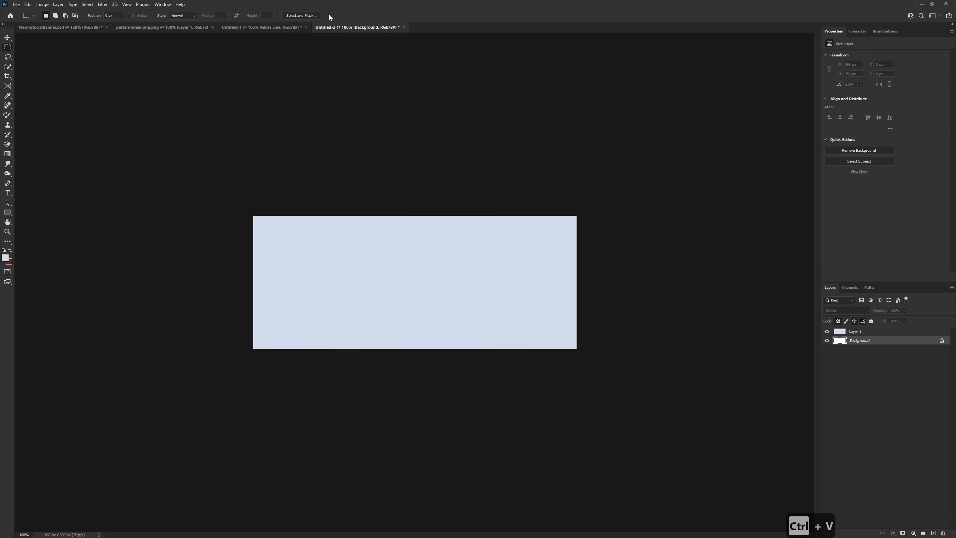
click(404, 28)
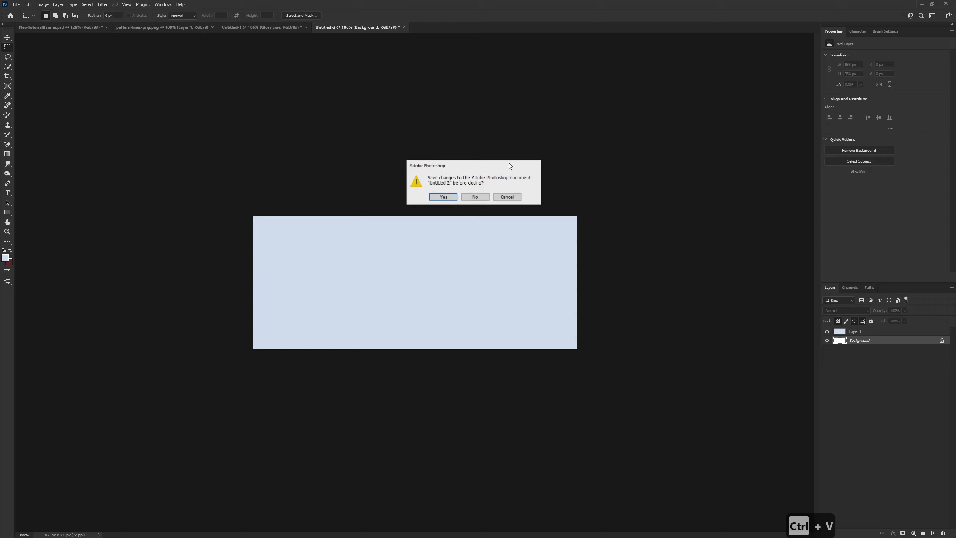
click(473, 196)
Copy the selected banner artwork merged and create a new 757 by 259 px document sized to the clipboard.
click(29, 5)
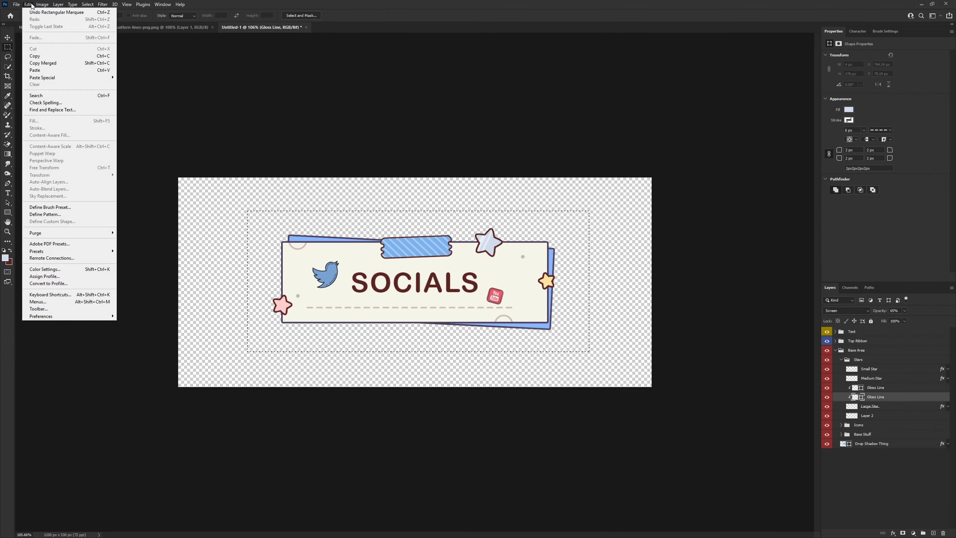
click(43, 62)
click(16, 4)
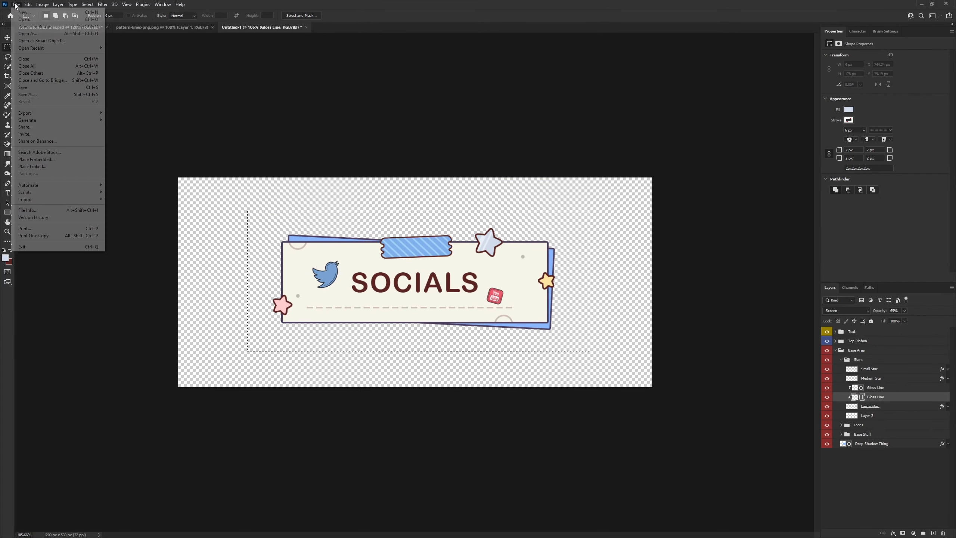
click(23, 12)
click(727, 344)
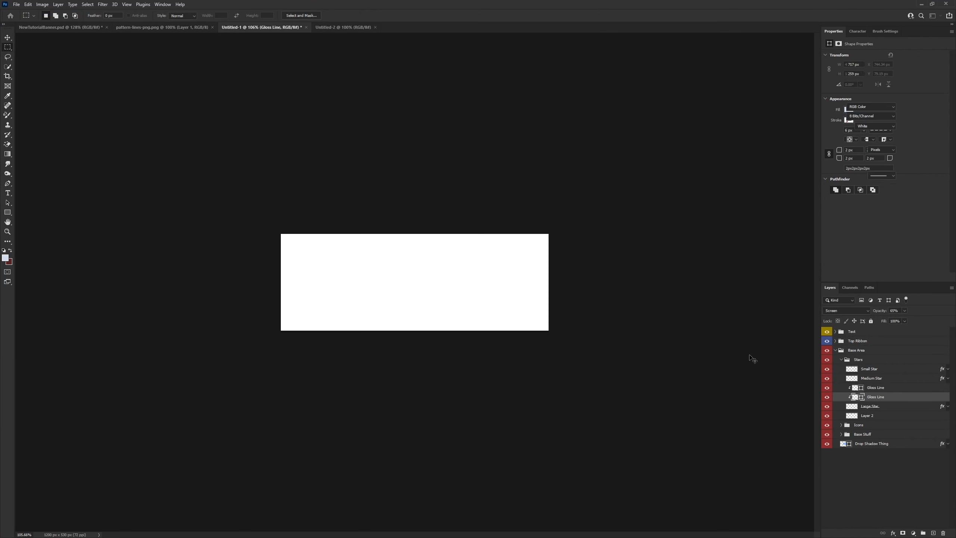
Paste the merged banner into the new document and delete the white Background layer.
key(ctrl+v)
click(860, 341)
key(Delete)
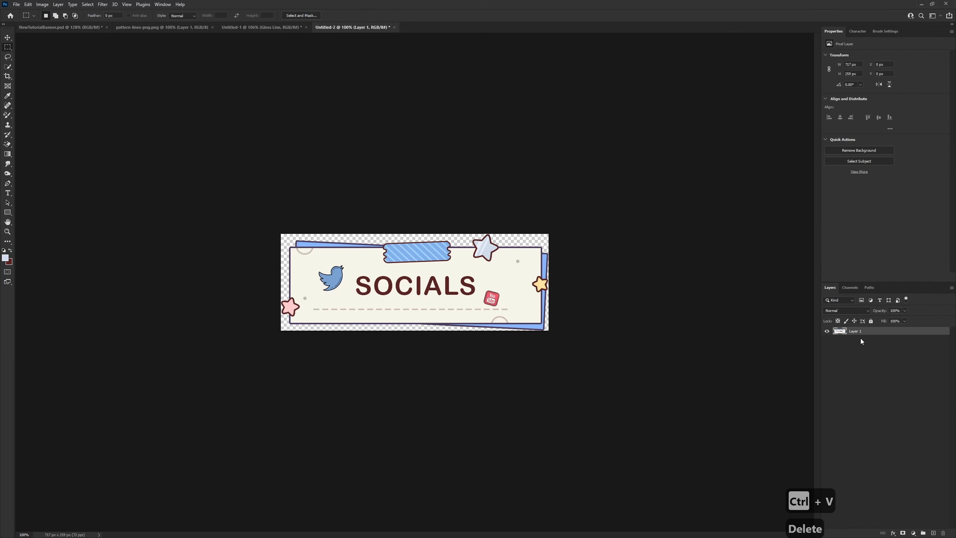
click(17, 4)
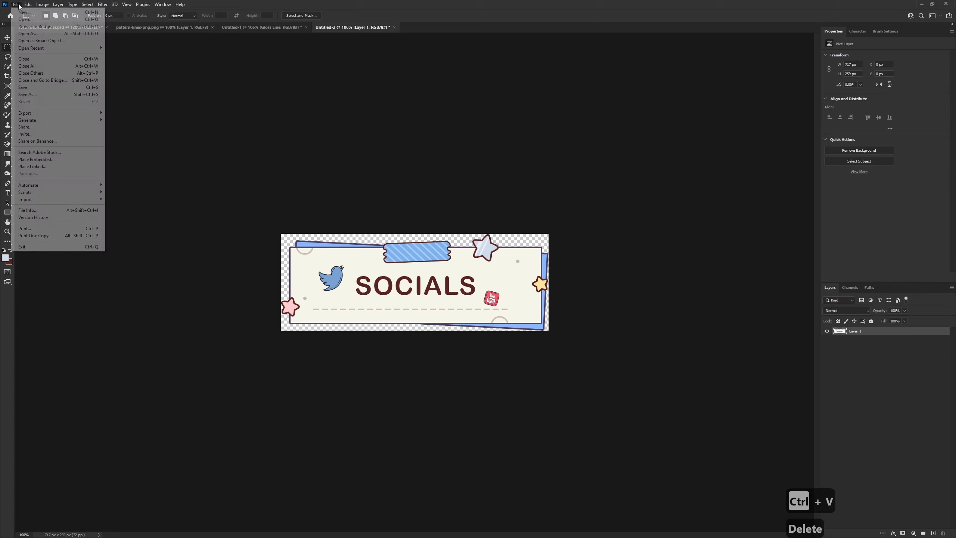
mouse_move(59, 116)
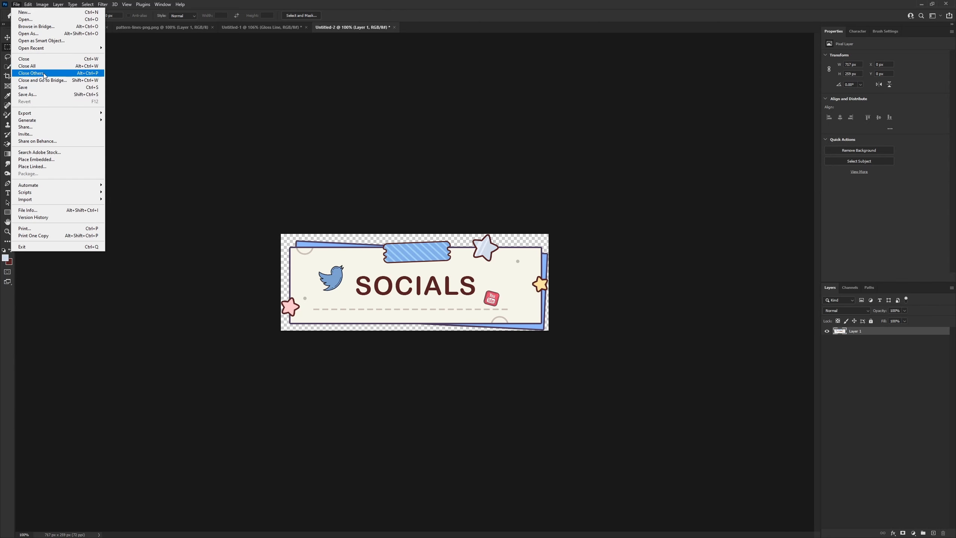
click(485, 3)
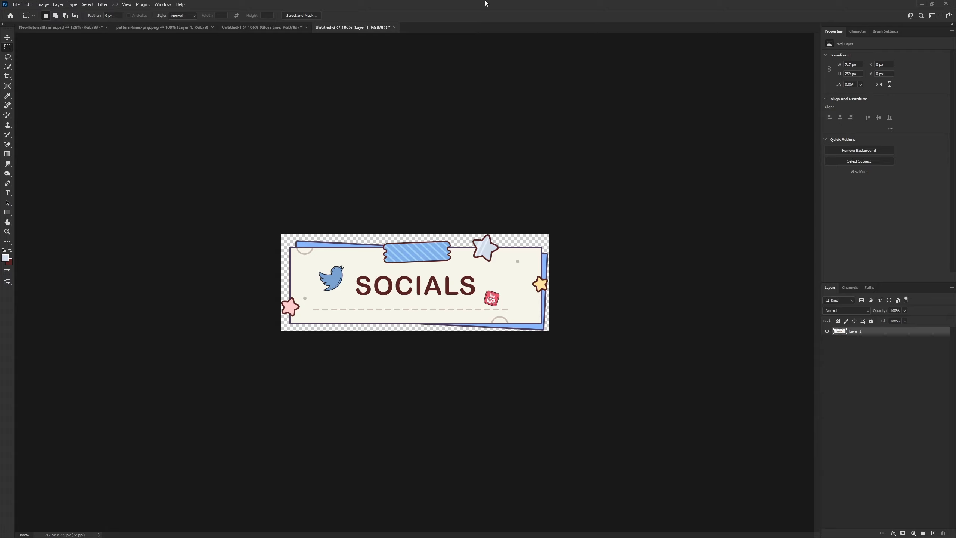